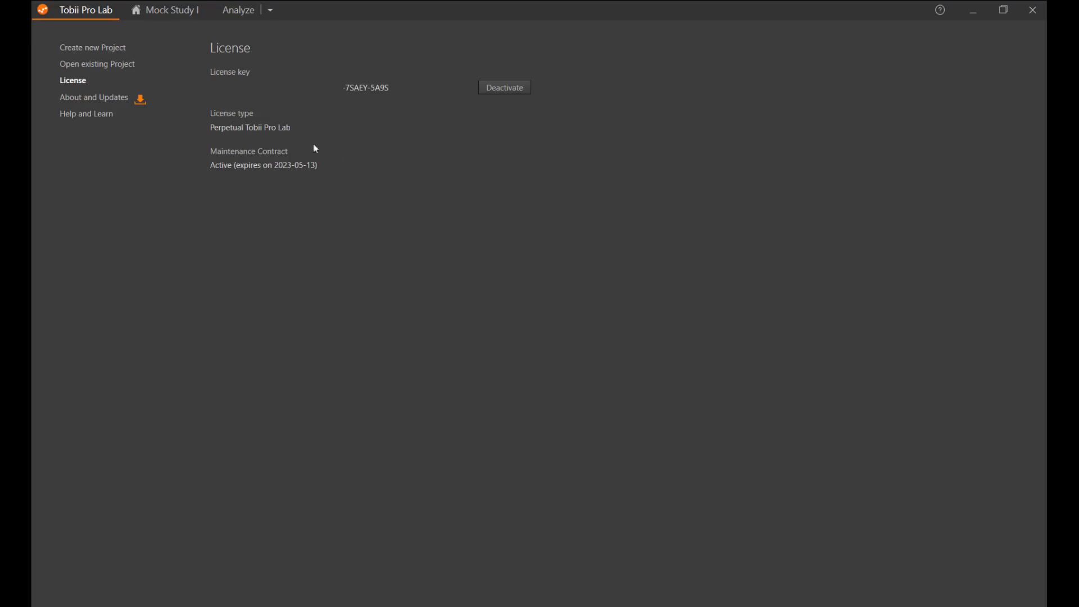
# Look over the About and Updates and Help and Learn pages, and open the existing project Mock Study I.
pyautogui.click(105, 99)
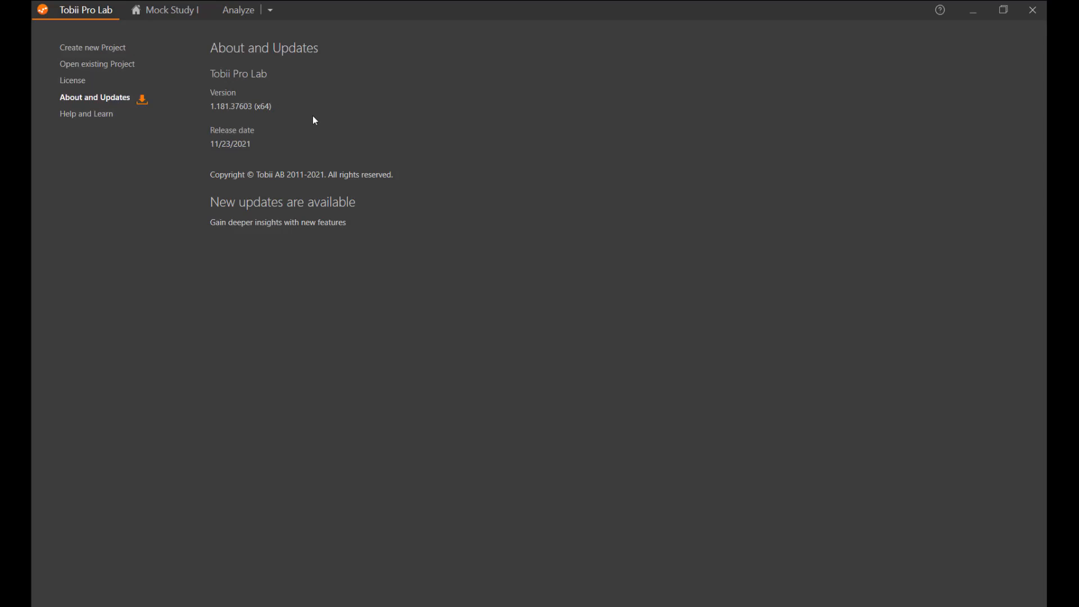
pyautogui.click(113, 114)
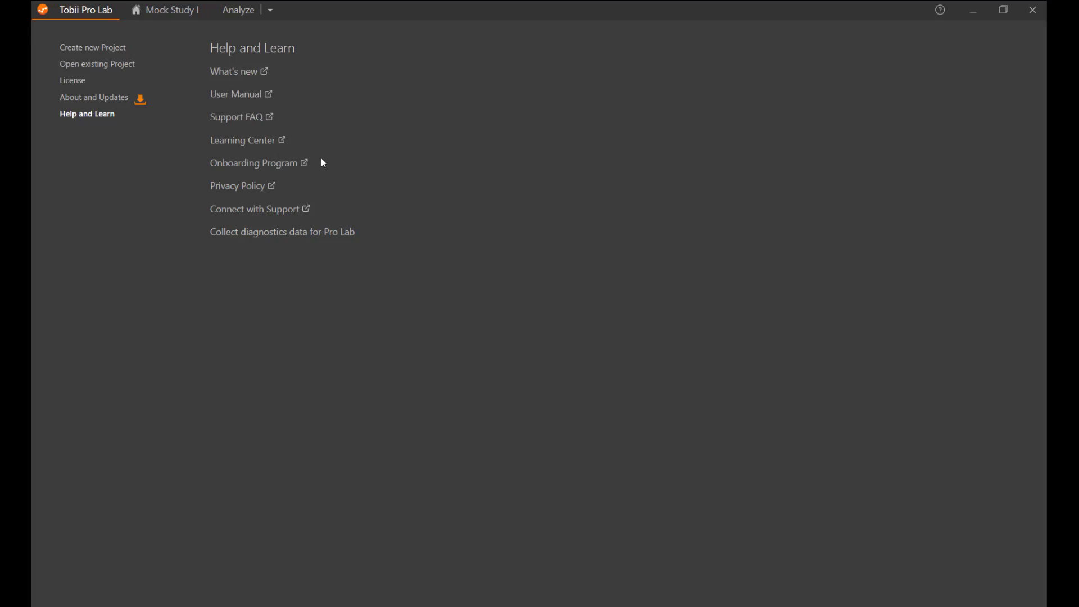
pyautogui.click(132, 67)
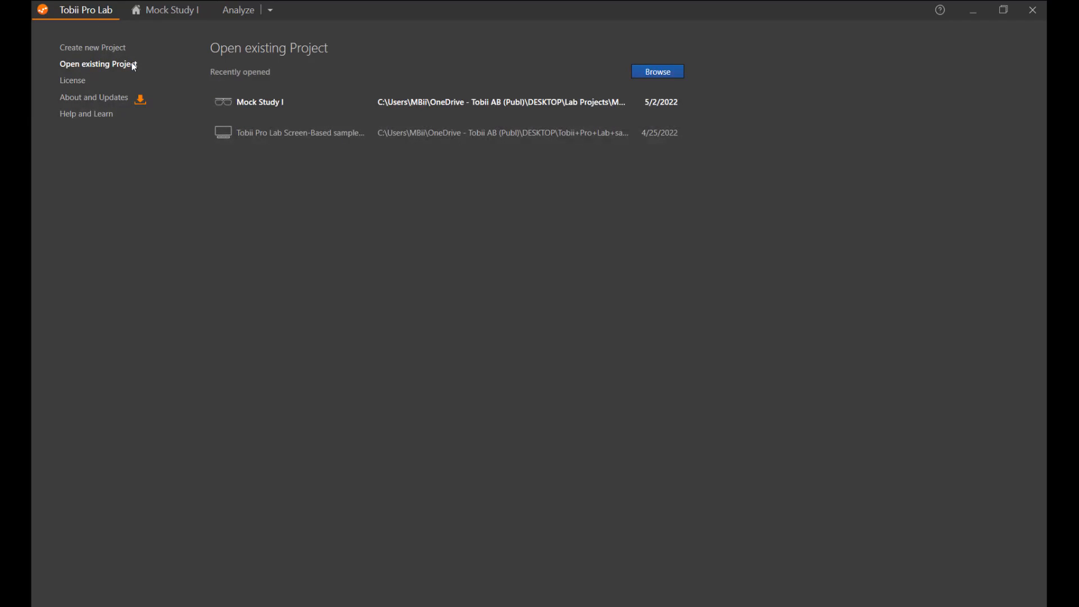
pyautogui.click(312, 102)
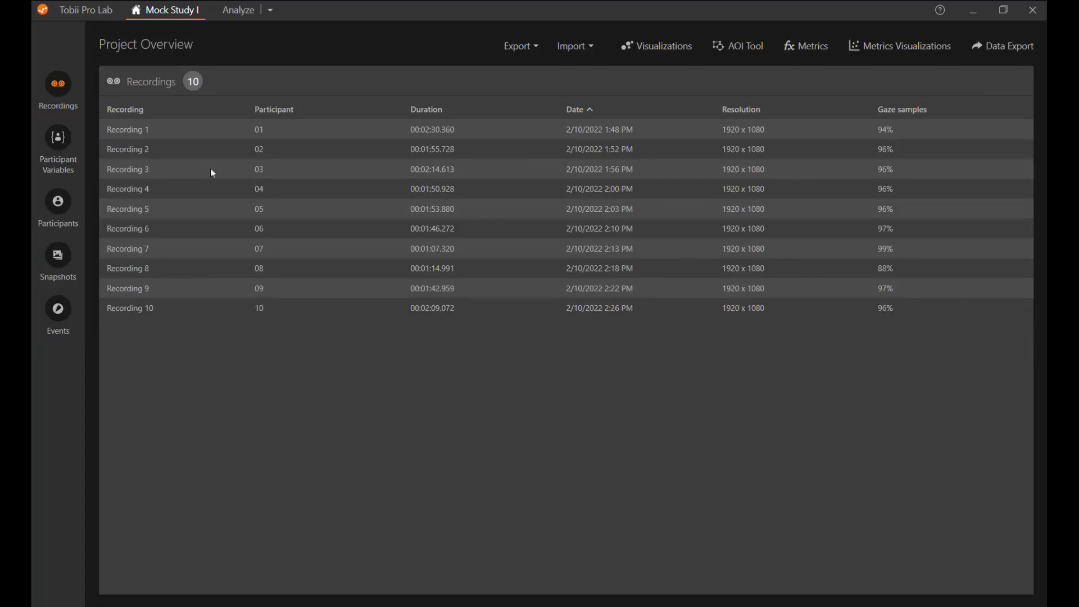
# Add a participant variable named Score with the values Option1 and Option2, and view the values of Trial 3 Give Medicine.
pyautogui.click(60, 142)
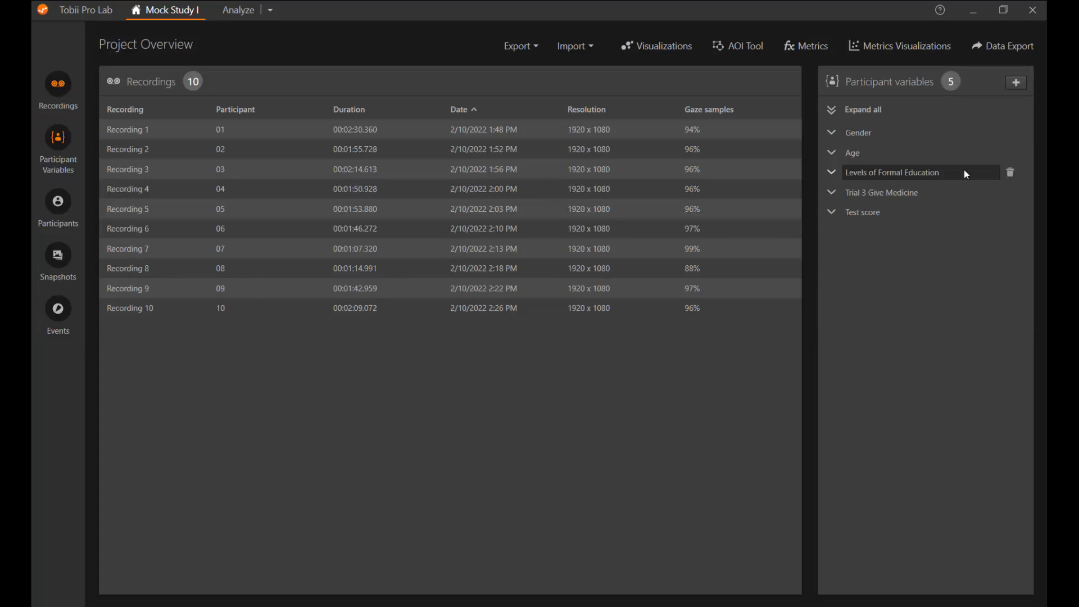
pyautogui.click(1017, 83)
pyautogui.write('Score')
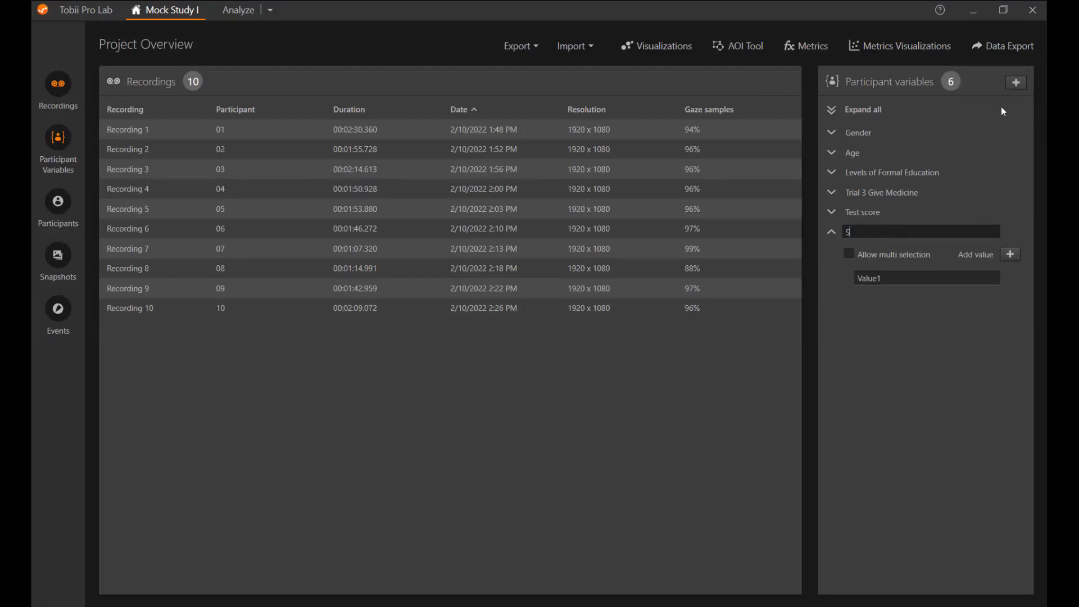
pyautogui.click(933, 275)
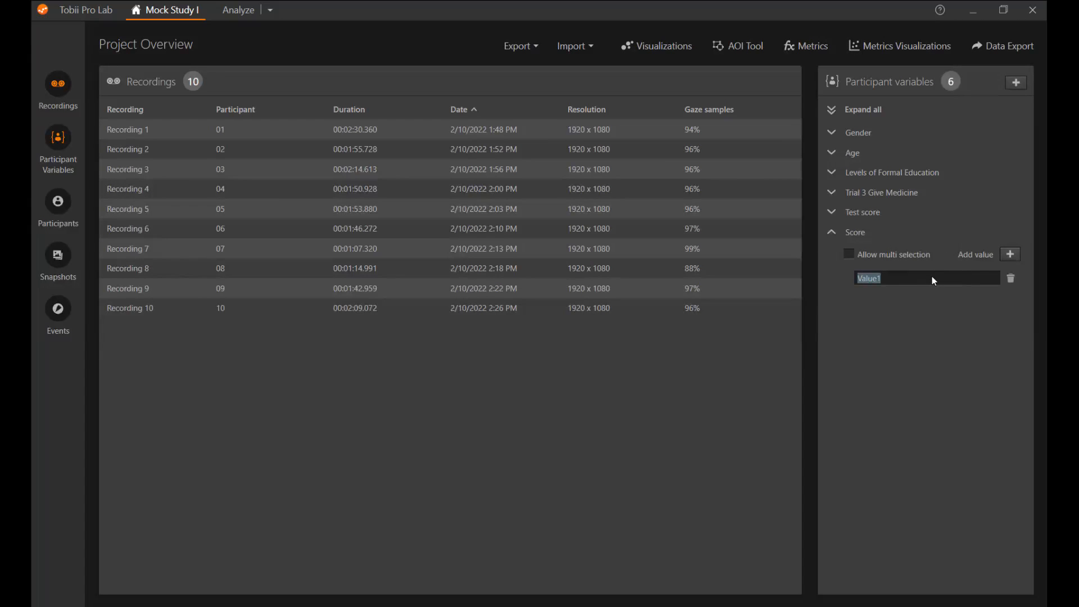
pyautogui.write('Option1')
pyautogui.click(1016, 259)
pyautogui.write('Option2')
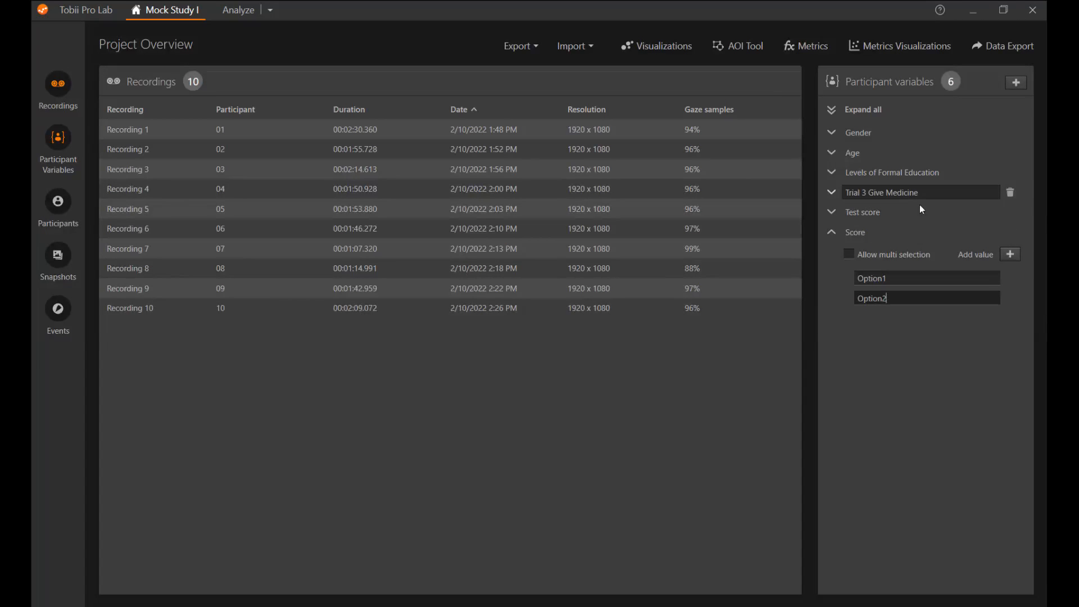
pyautogui.click(863, 194)
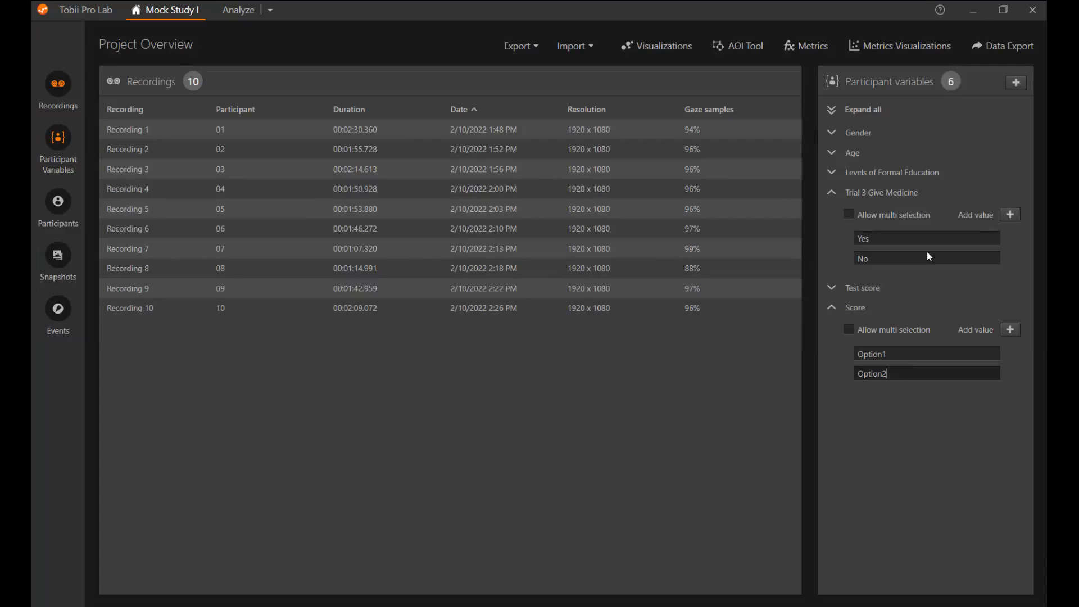
pyautogui.click(58, 136)
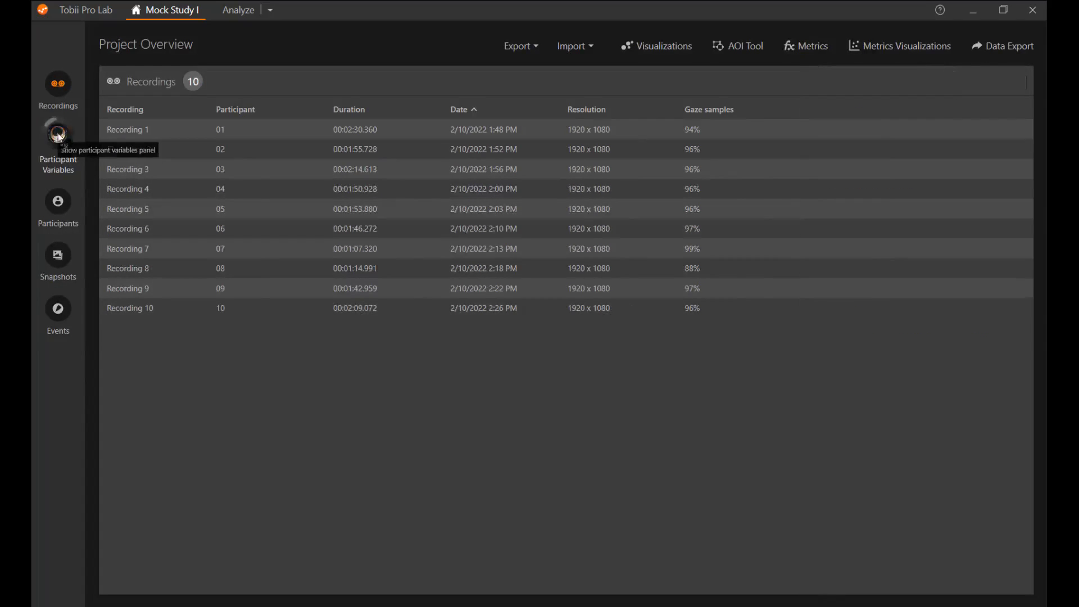
# Set the Score variable of participant 01 to Option1 and close the participant details.
pyautogui.click(54, 208)
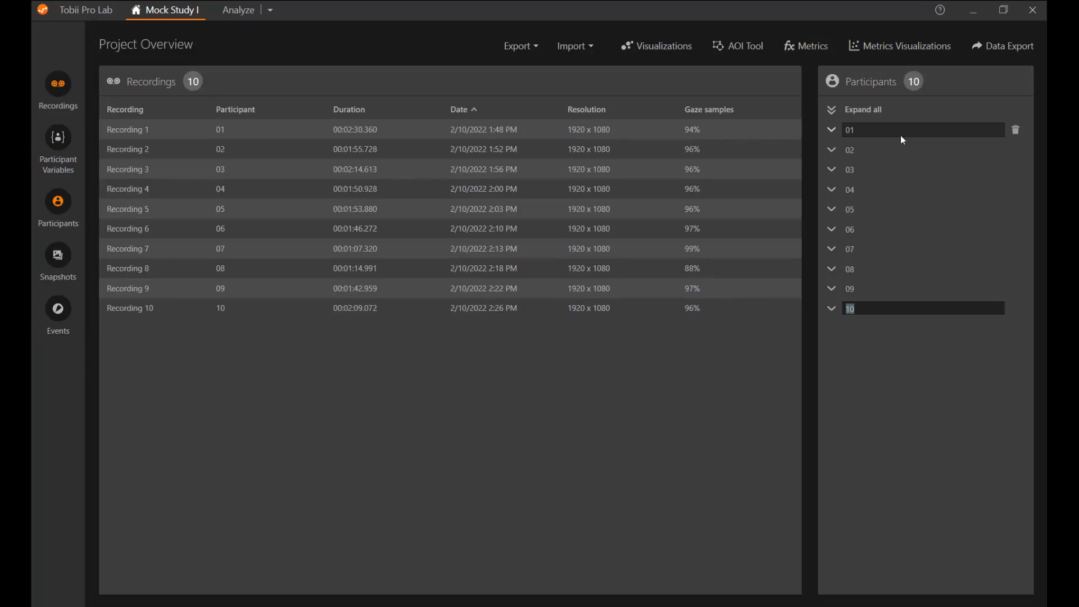
pyautogui.click(831, 130)
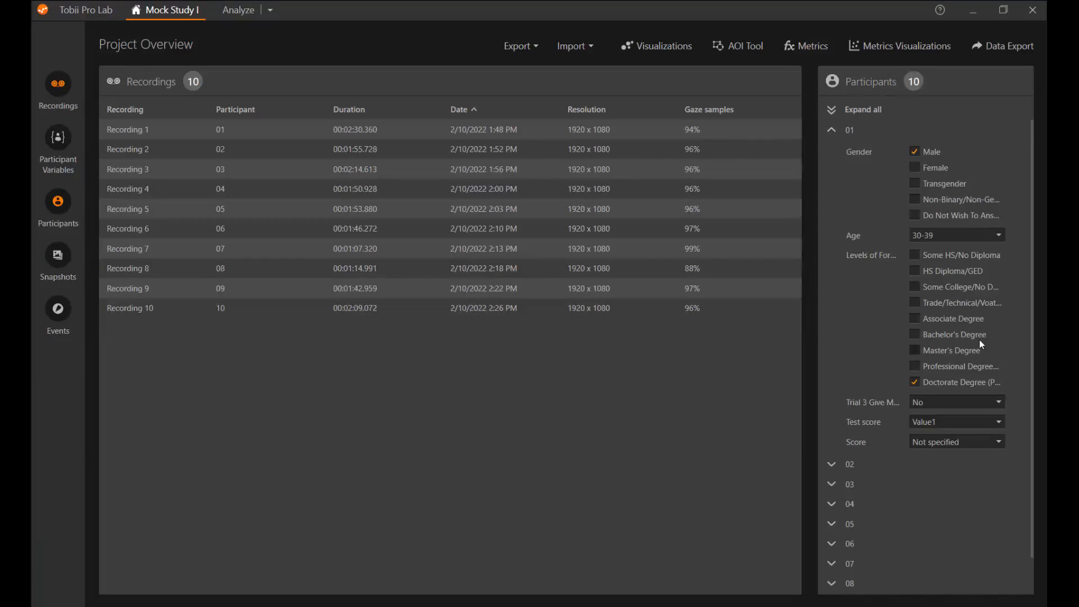
pyautogui.scroll(-1, 982, 344)
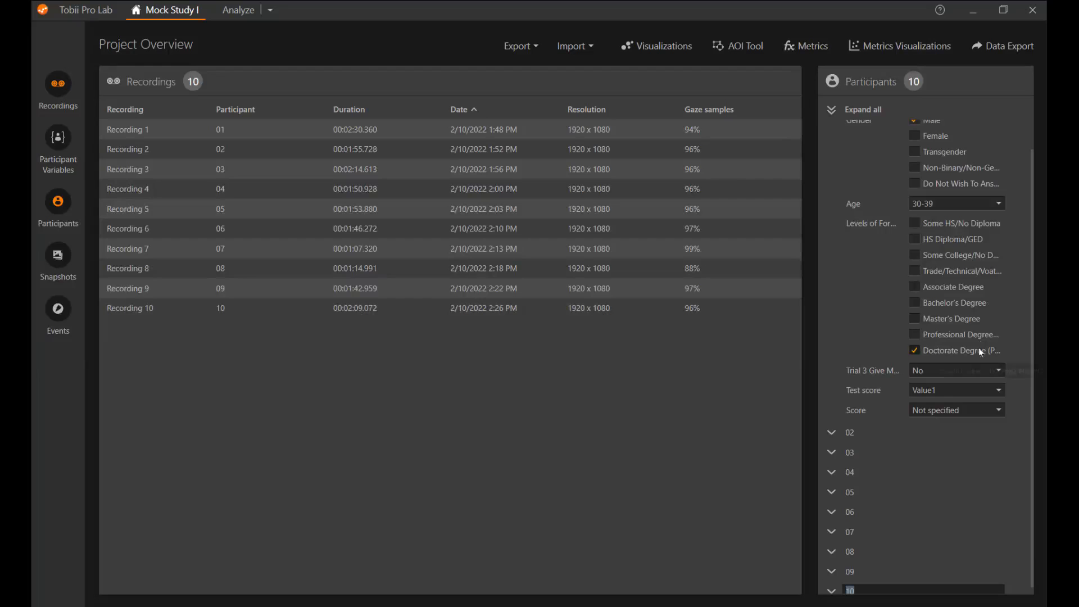
pyautogui.click(972, 411)
pyautogui.click(970, 444)
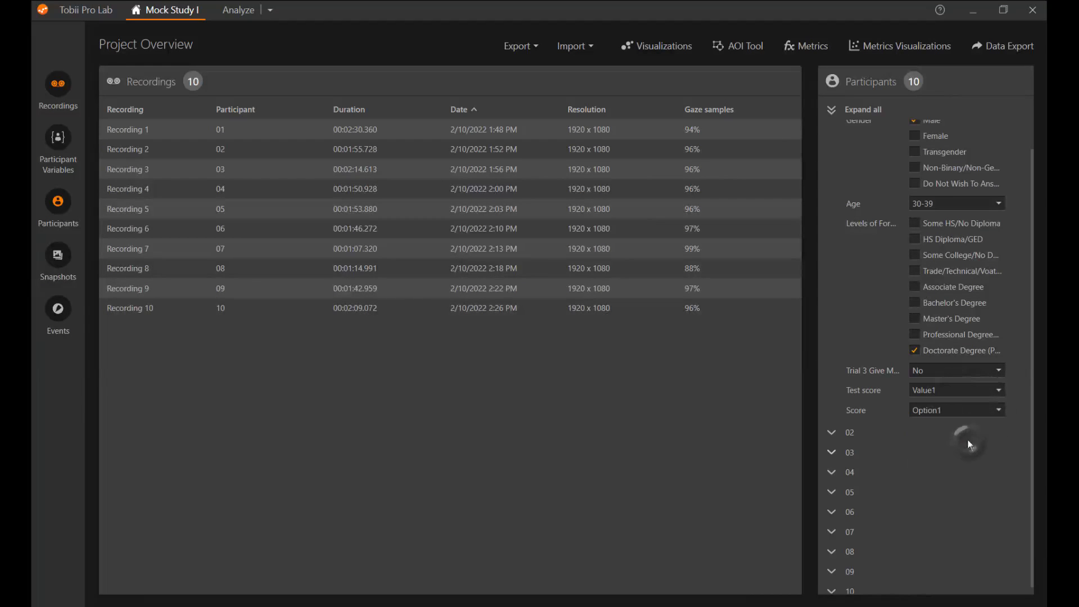
pyautogui.scroll(1, 832, 131)
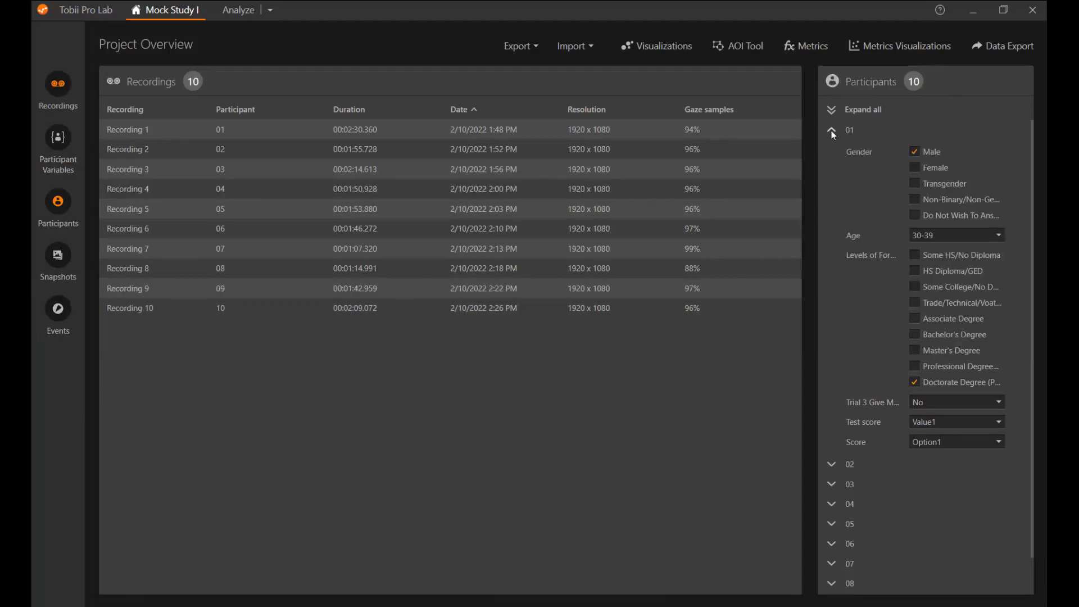
pyautogui.click(832, 132)
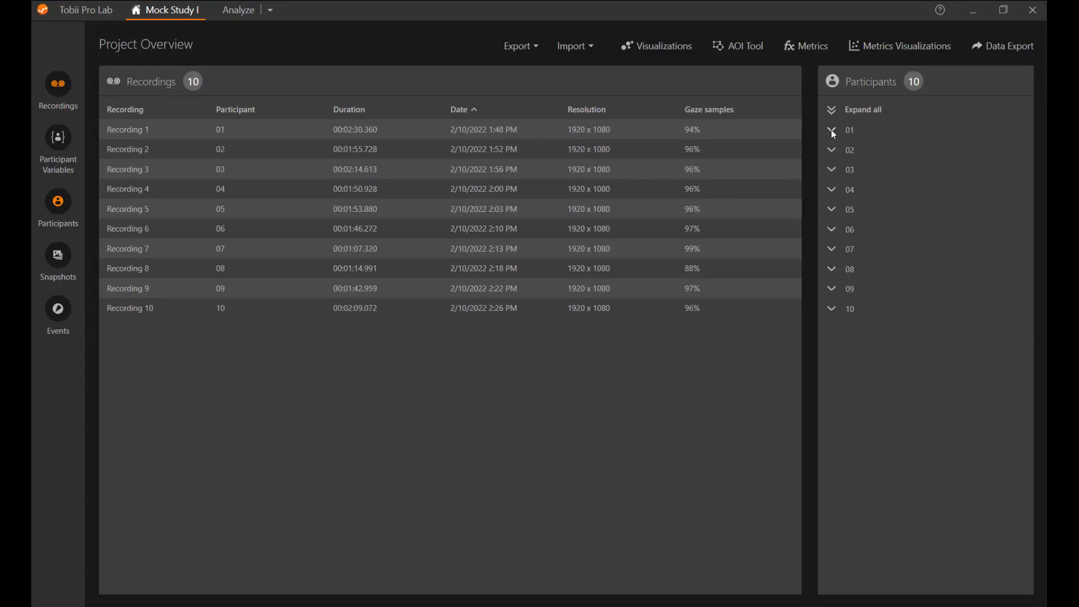
pyautogui.click(832, 130)
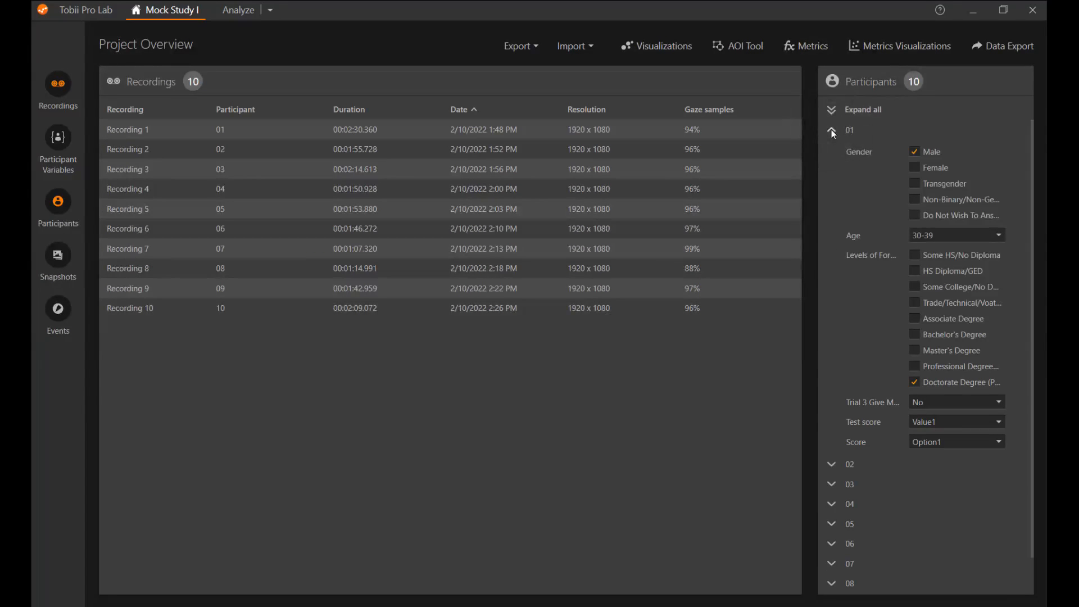
pyautogui.click(832, 130)
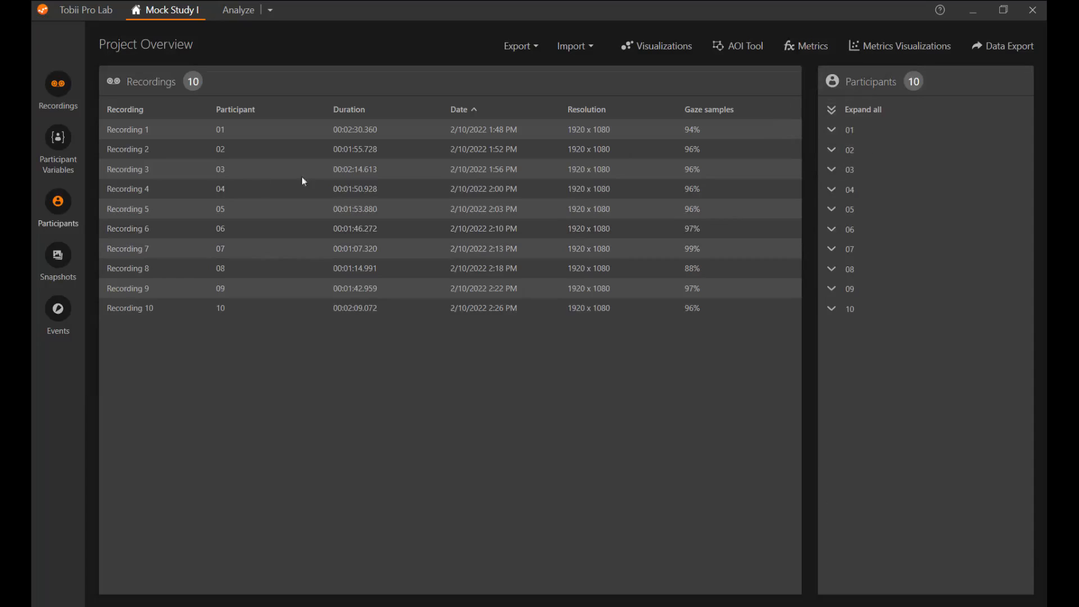
pyautogui.click(57, 203)
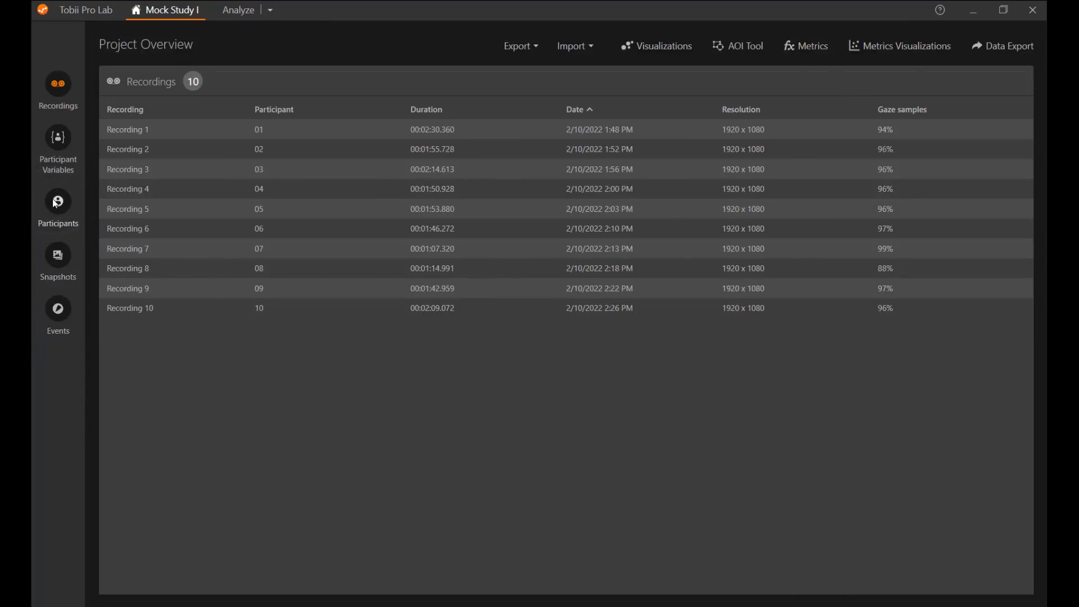
# View the project's snapshots, and add an event type named Event with the shortcut M.
pyautogui.click(56, 257)
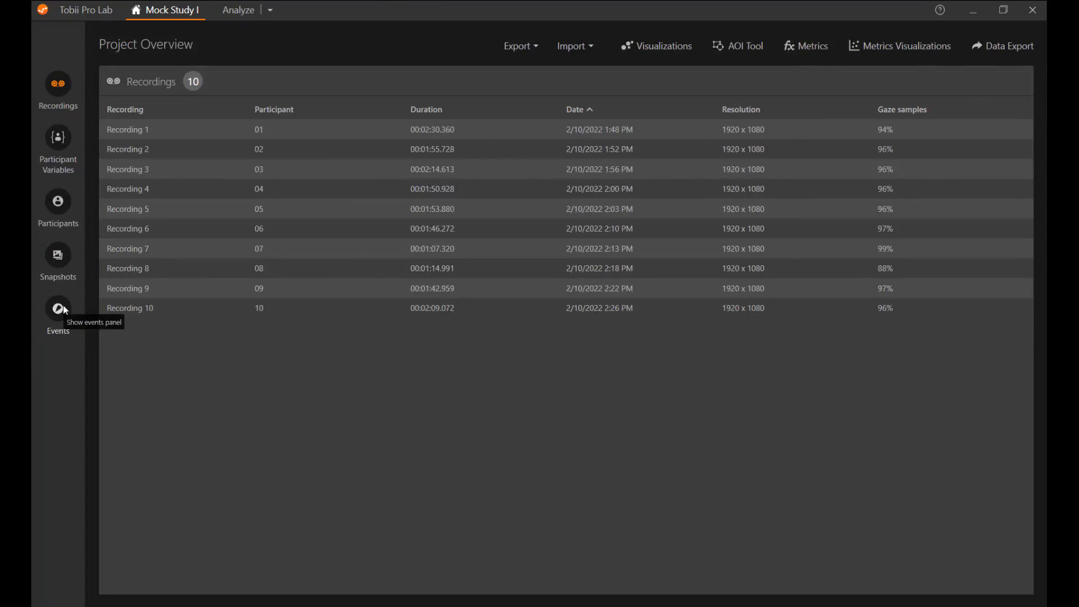
pyautogui.click(60, 308)
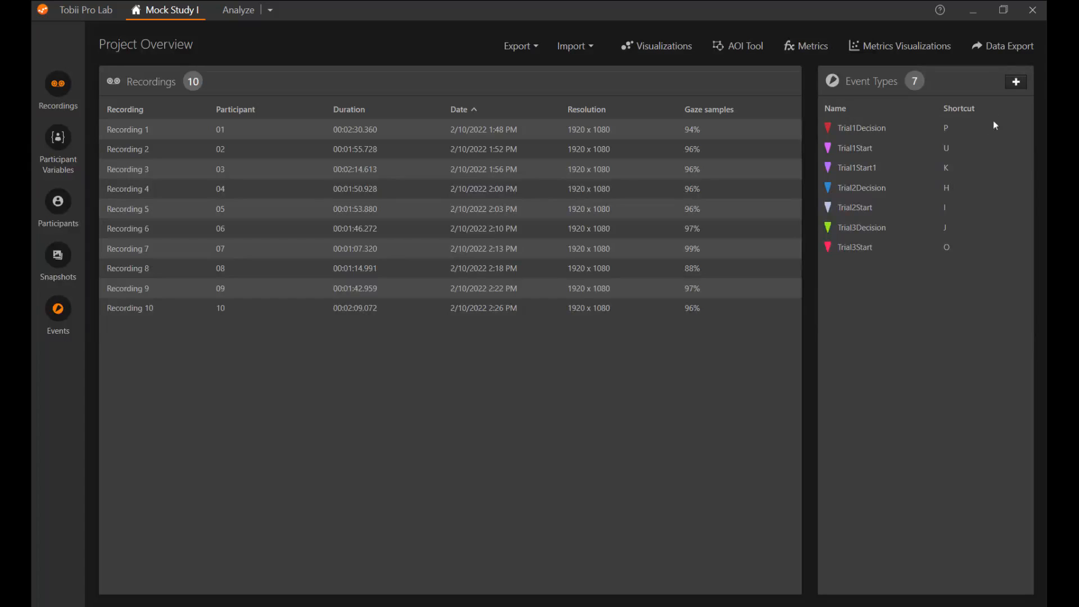
pyautogui.click(1018, 82)
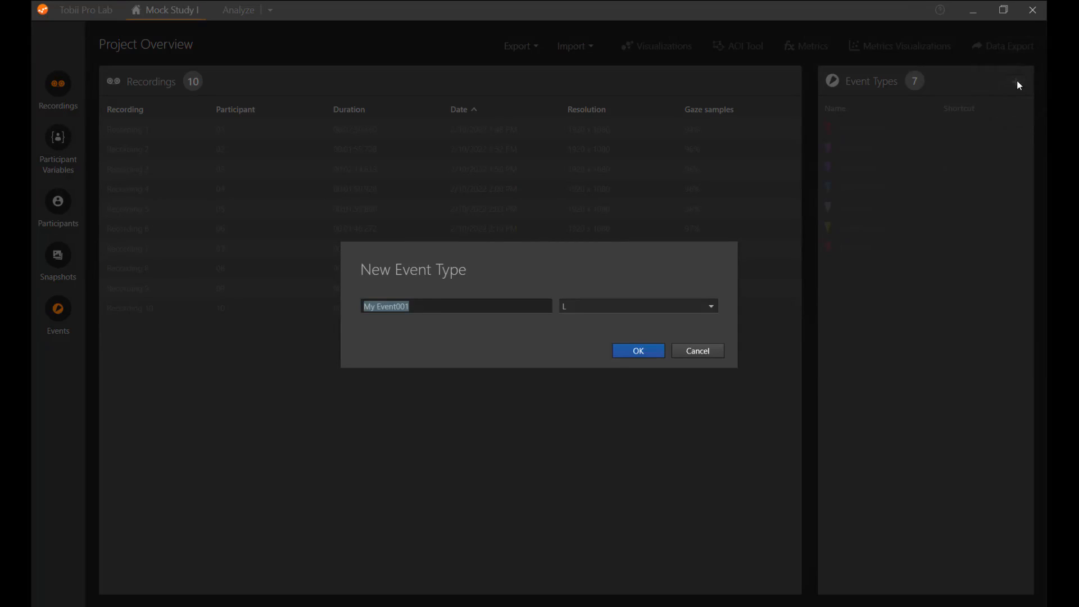
pyautogui.write('Event')
pyautogui.click(687, 306)
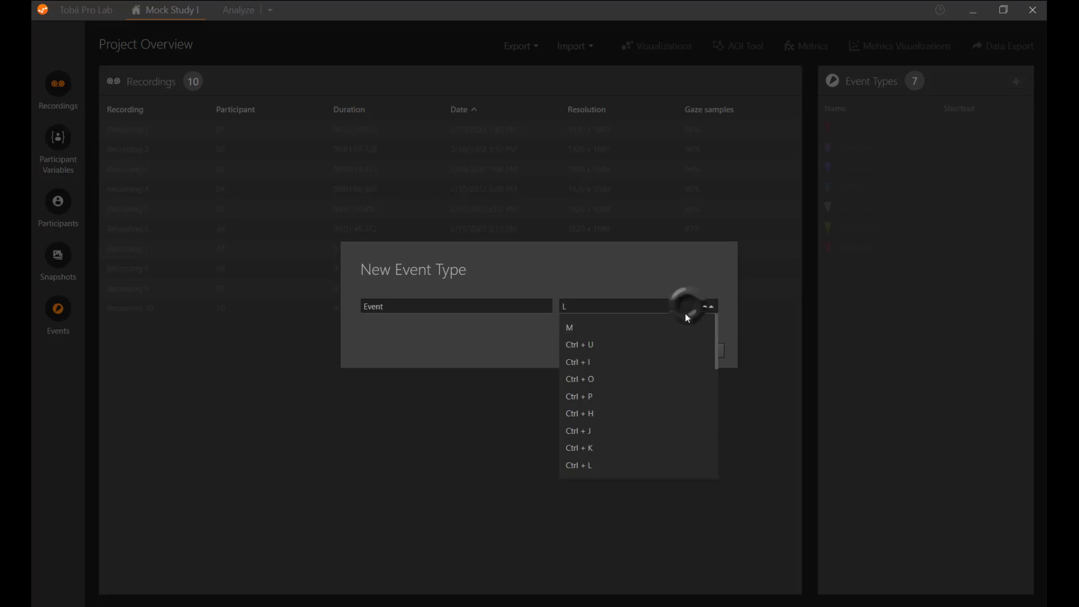
pyautogui.click(666, 374)
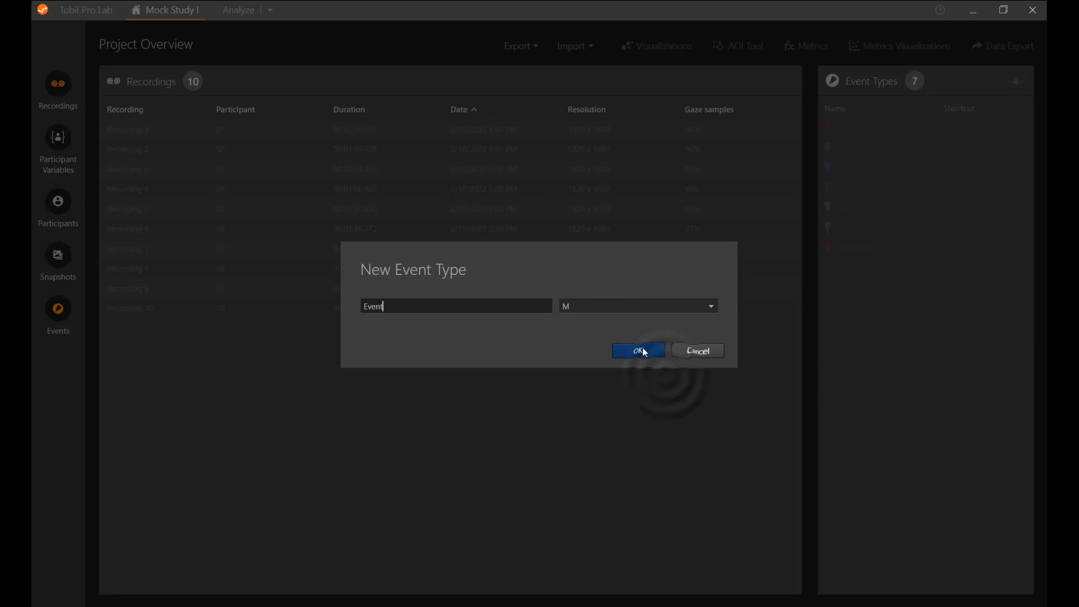
pyautogui.click(644, 350)
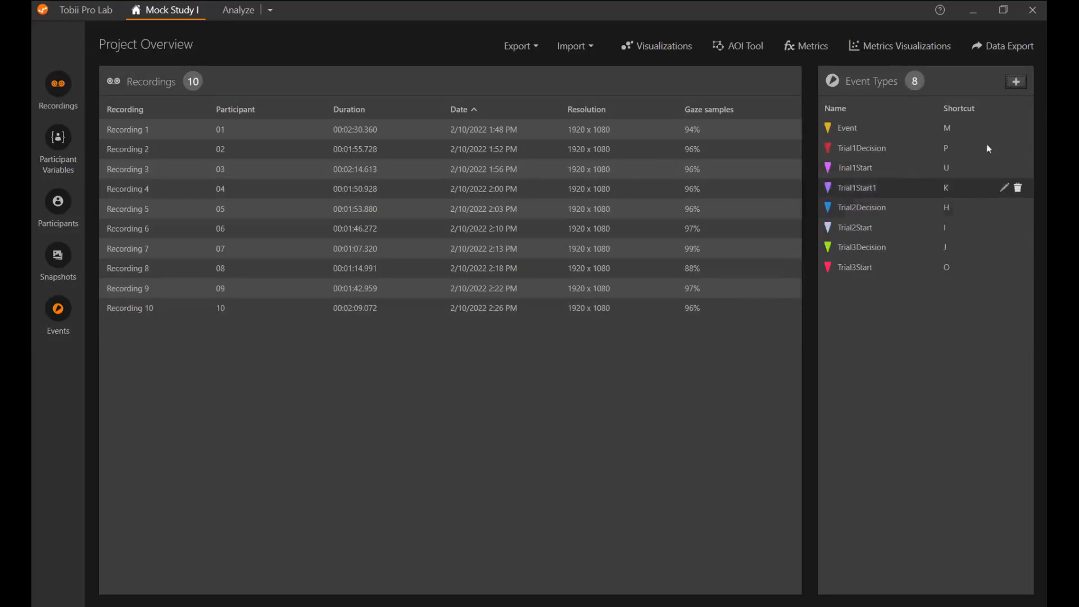
# Delete the event type named Event and close the list of event types.
pyautogui.click(1019, 129)
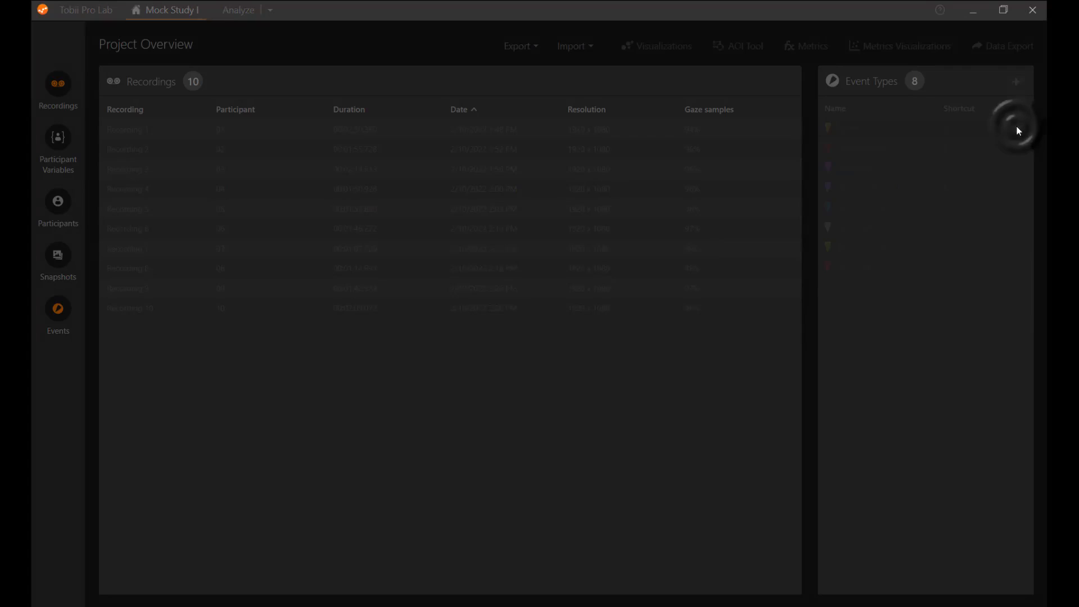
pyautogui.click(596, 357)
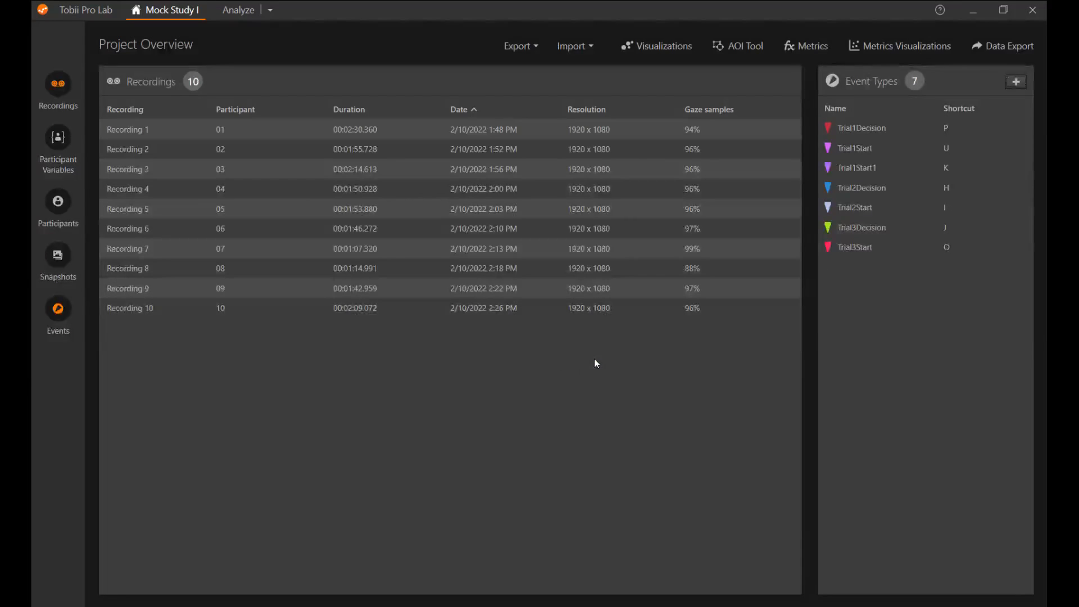
pyautogui.click(62, 309)
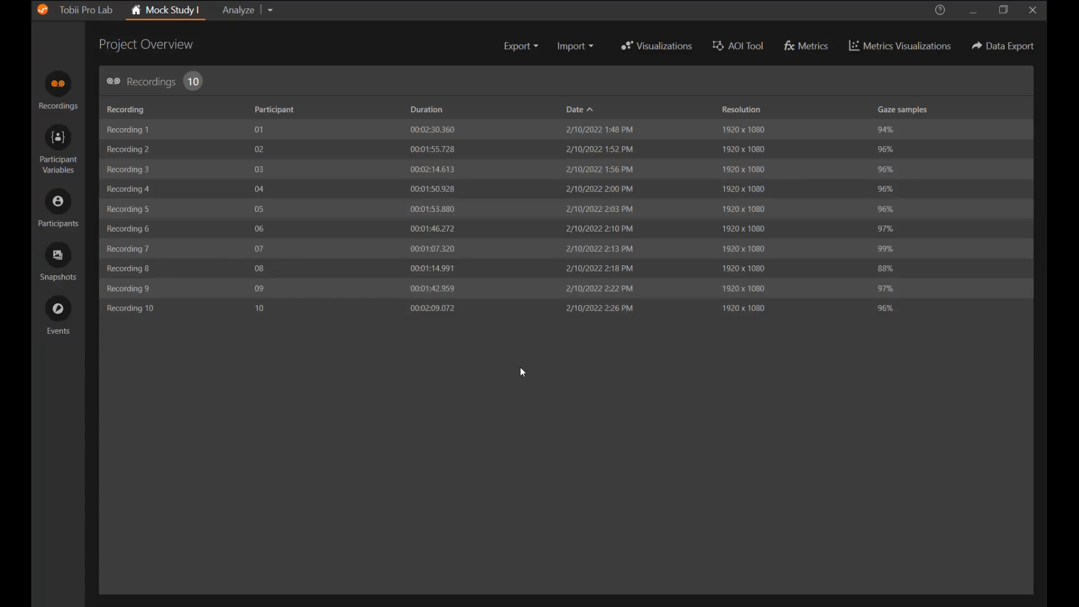
# Choose Recording 1 and Recording 2 from USB Drive (D:) for a Glasses 3 recordings import, and cancel the import.
pyautogui.click(591, 48)
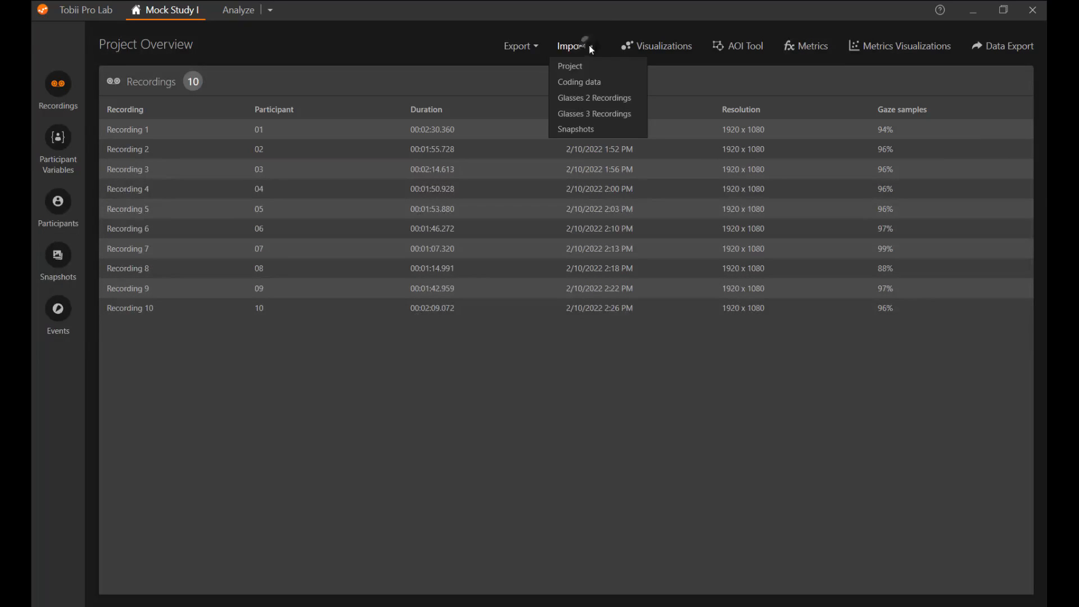
pyautogui.click(592, 116)
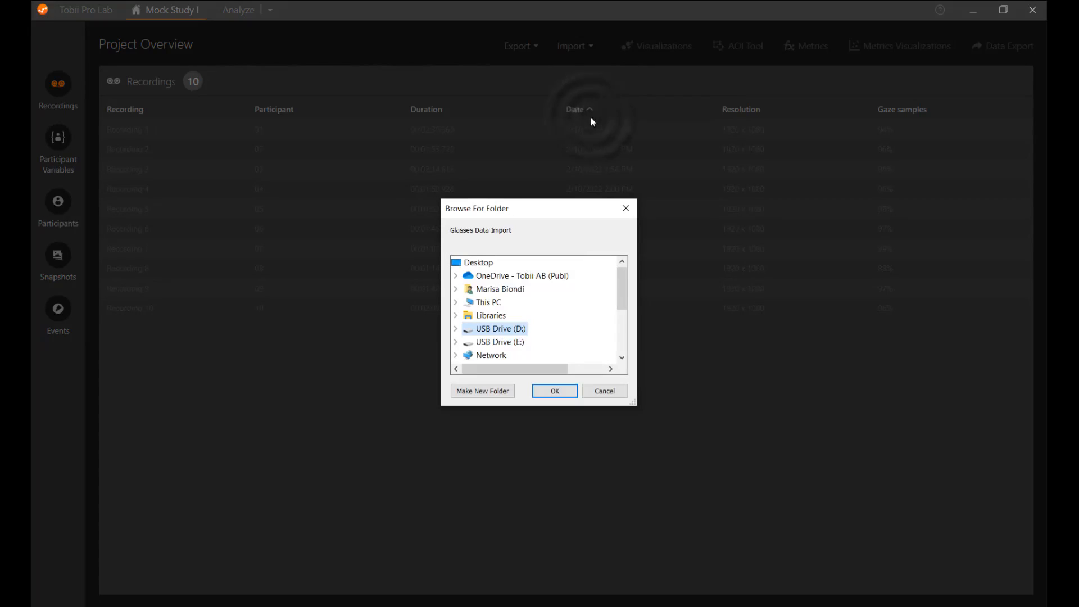
pyautogui.doubleClick(499, 329)
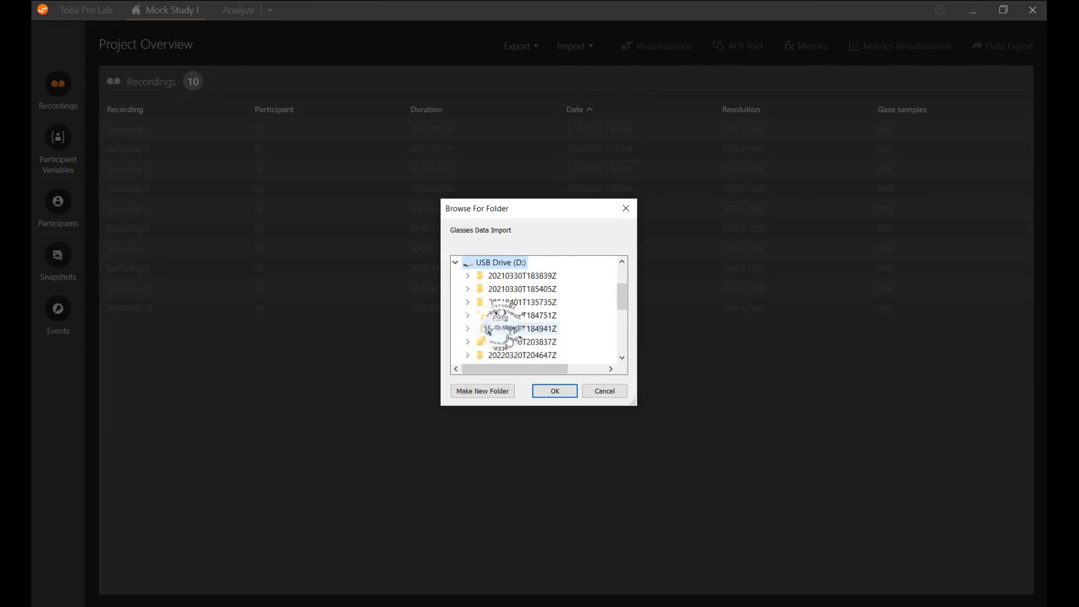
pyautogui.click(553, 392)
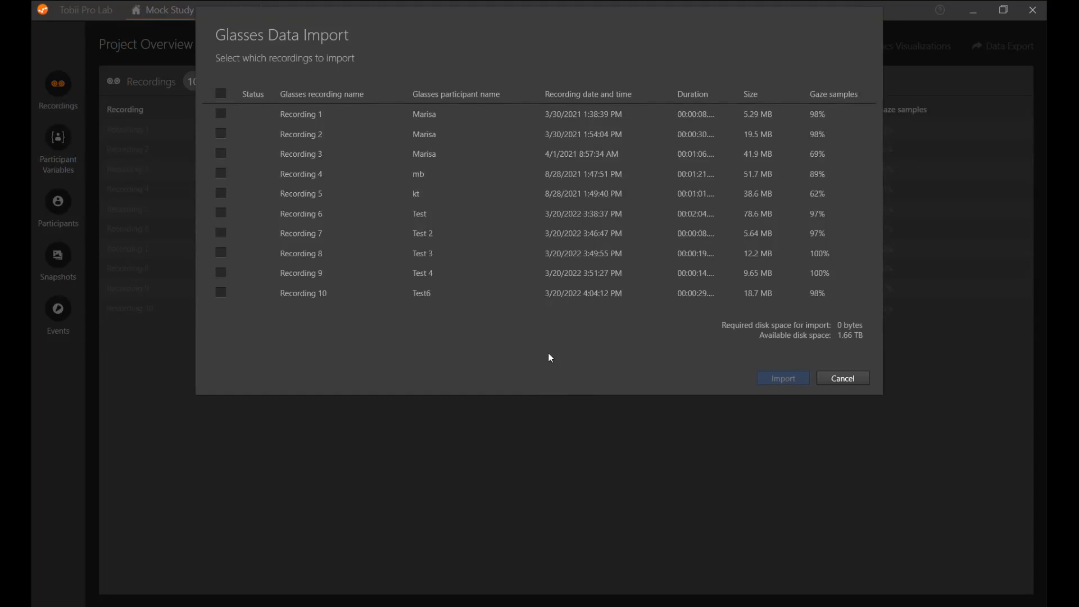
pyautogui.click(222, 114)
pyautogui.click(225, 131)
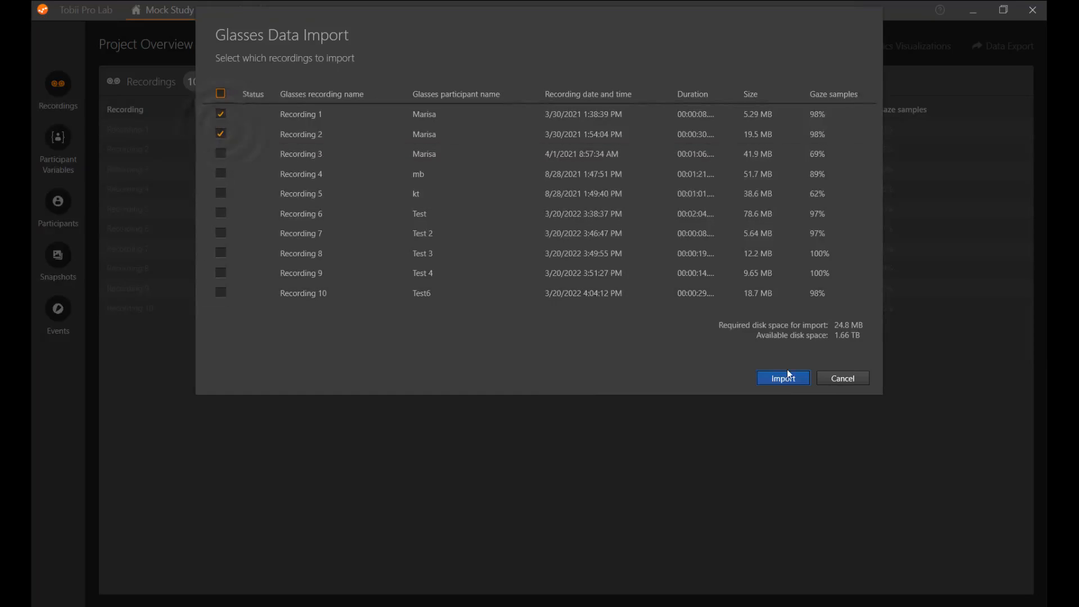
pyautogui.click(843, 379)
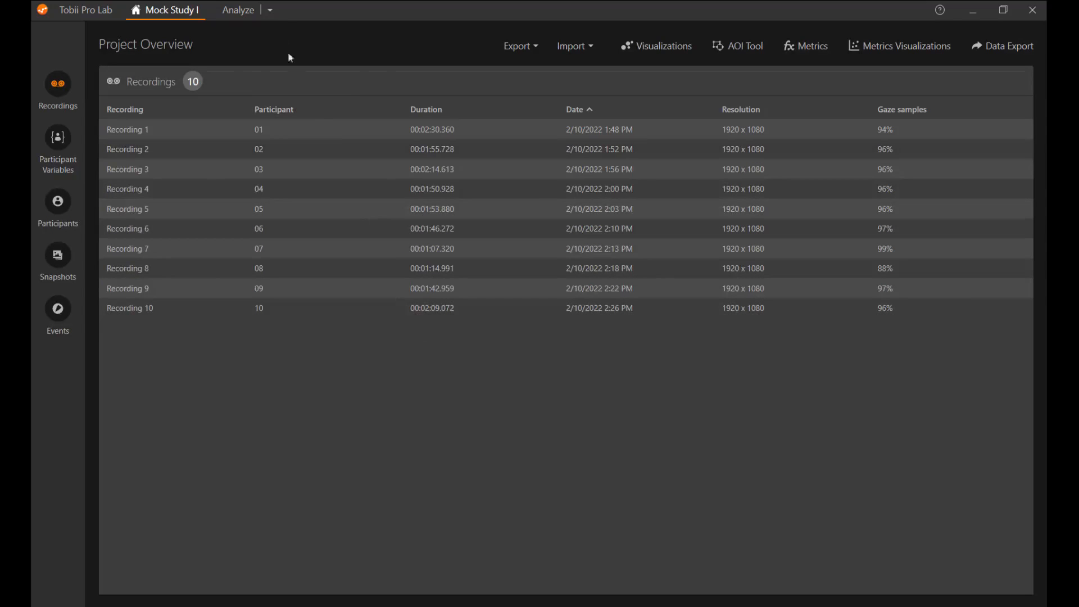
# View the list of recordings and analysis options, open Recording 1 for analysis and play its video.
pyautogui.click(270, 10)
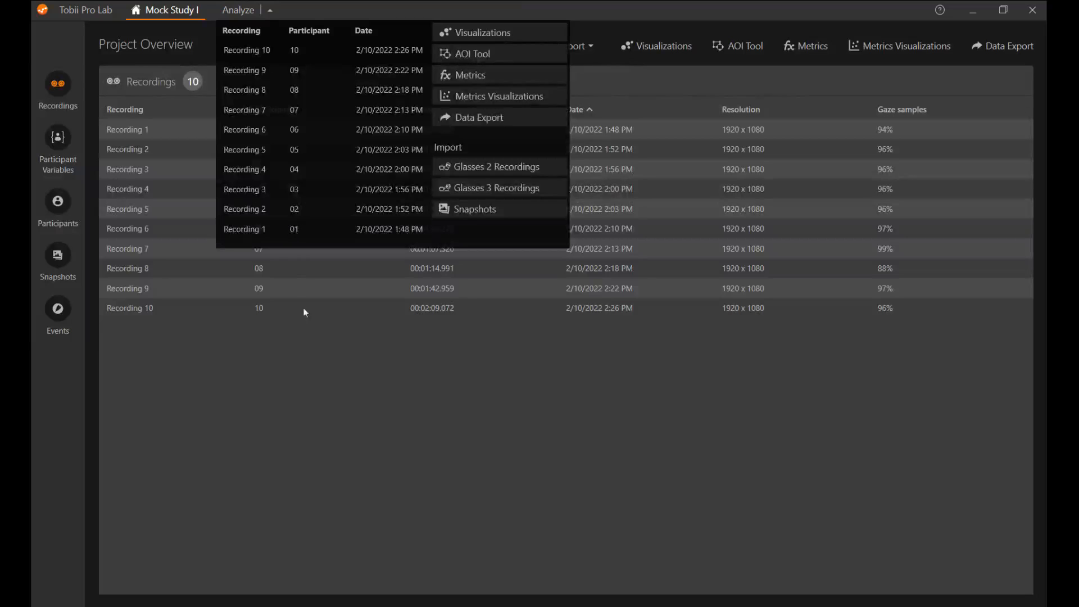
pyautogui.click(307, 346)
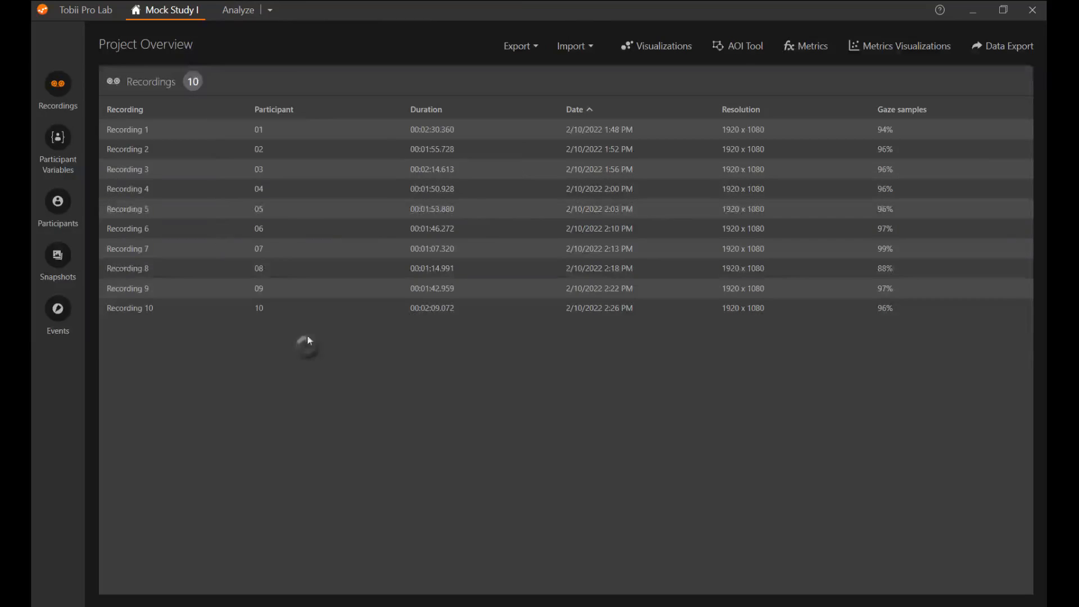
pyautogui.click(311, 131)
pyautogui.doubleClick(312, 131)
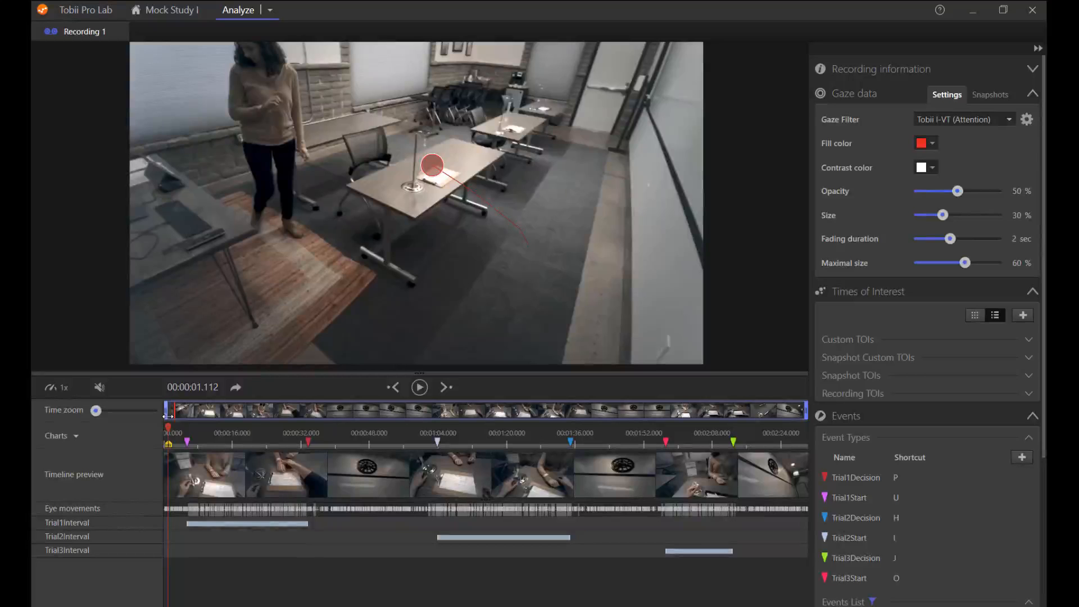
pyautogui.click(420, 388)
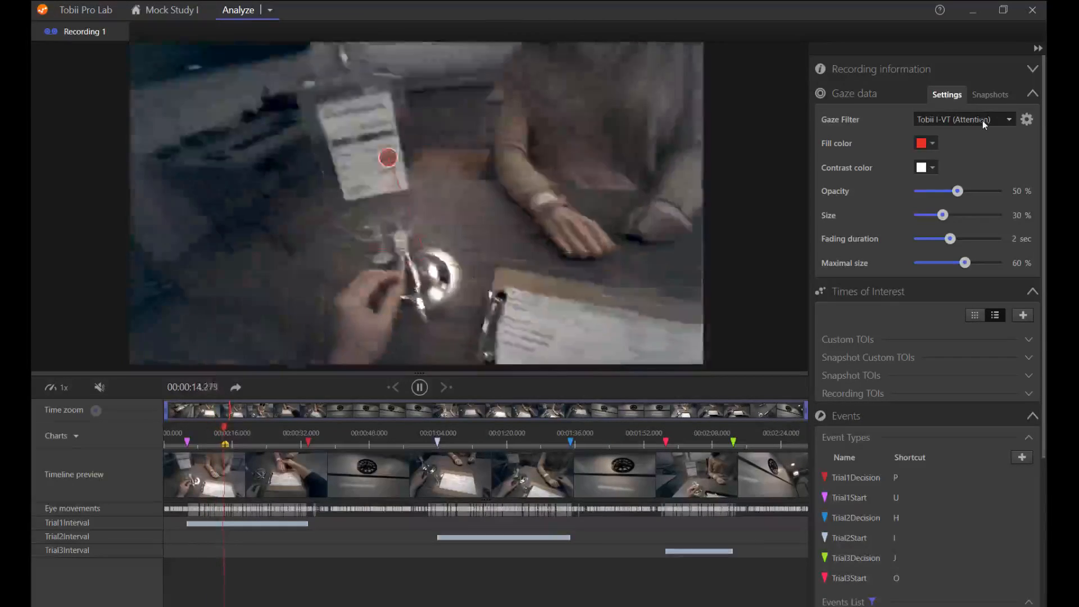
# Set the gaze filter to Raw during playback and pause the recording.
pyautogui.click(983, 120)
pyautogui.click(962, 206)
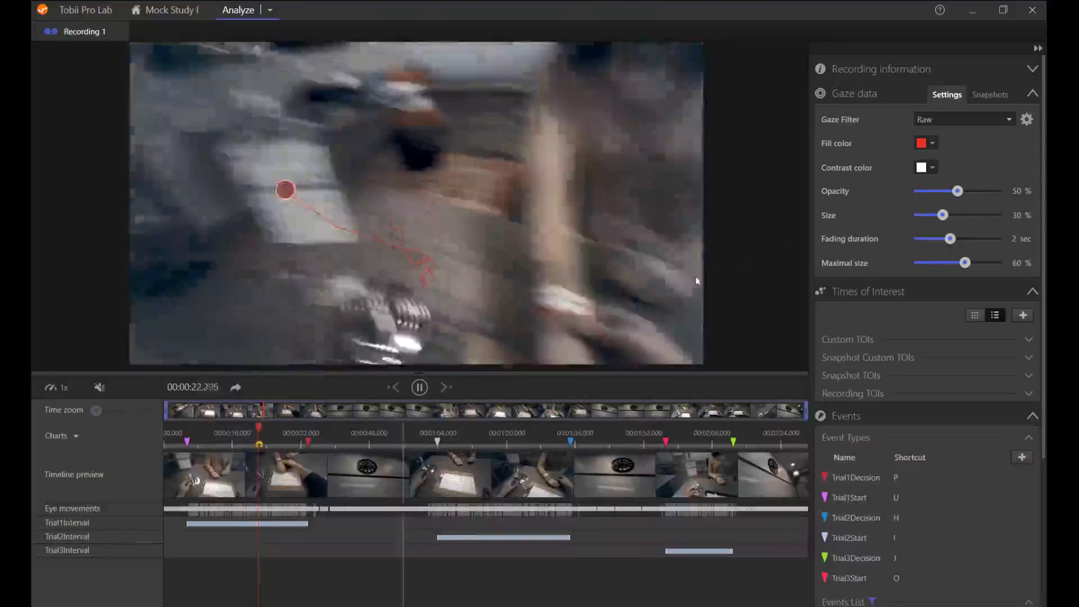
pyautogui.click(420, 388)
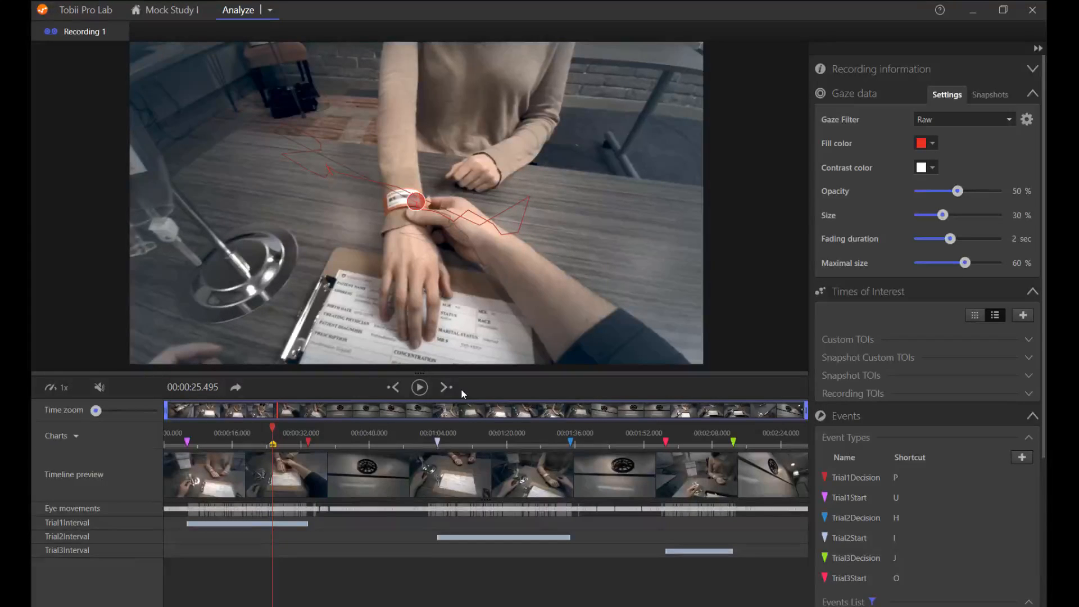
# Show the snapshot beside the Recording 1 video and set the gaze filter to Tobii I-VT (Attention).
pyautogui.click(990, 95)
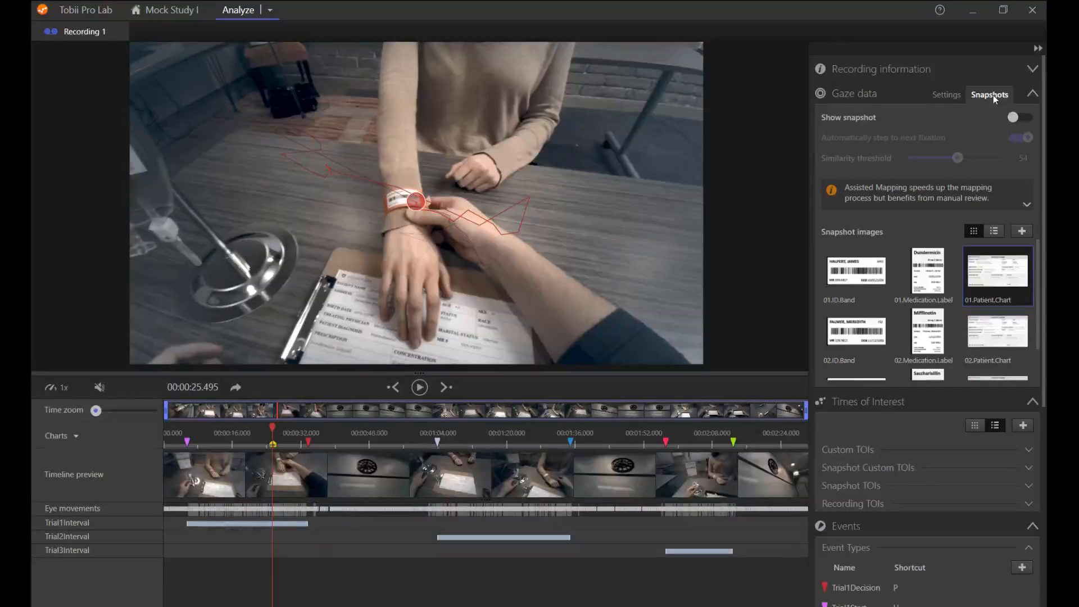
pyautogui.click(1024, 121)
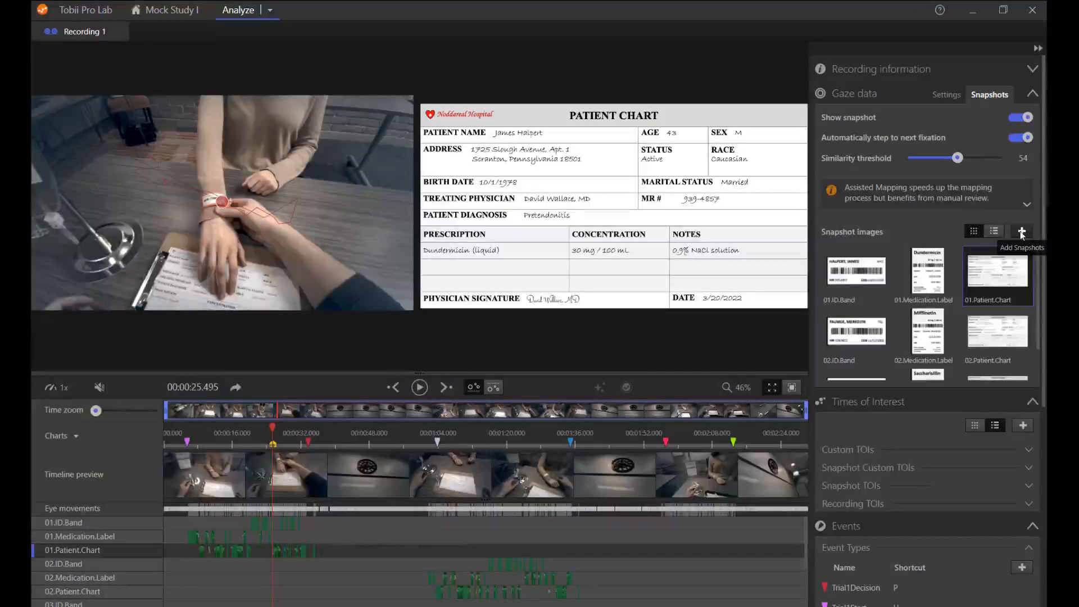
pyautogui.click(947, 94)
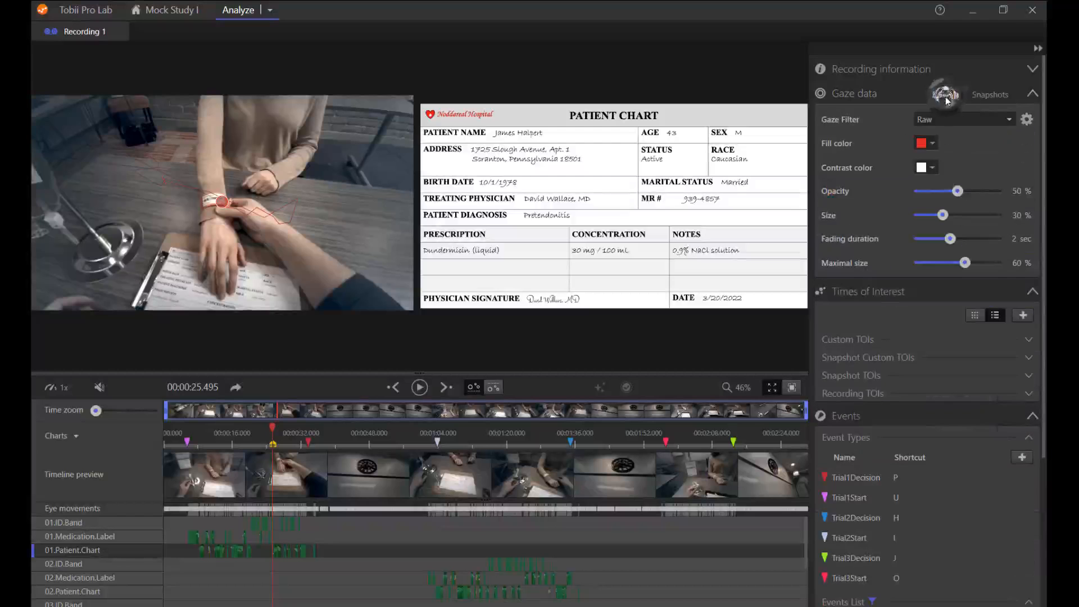
pyautogui.click(956, 120)
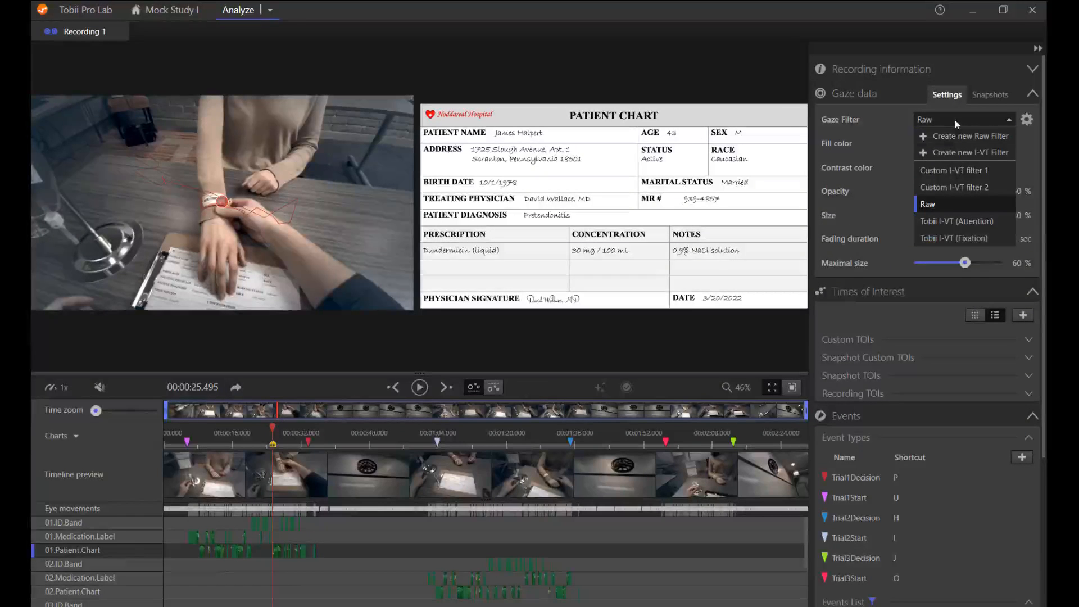
pyautogui.click(958, 221)
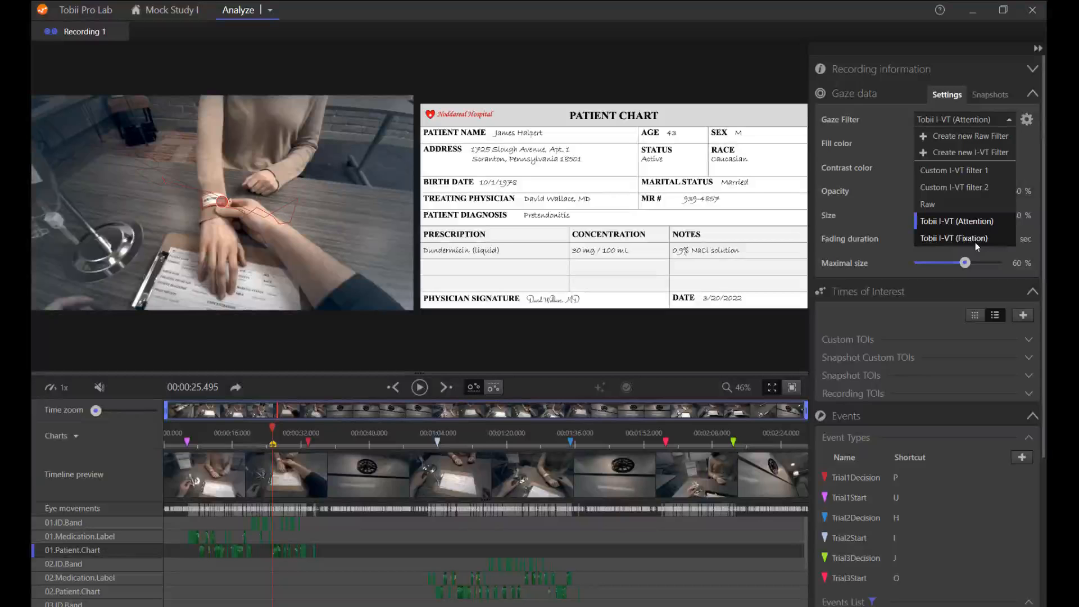
pyautogui.click(1007, 111)
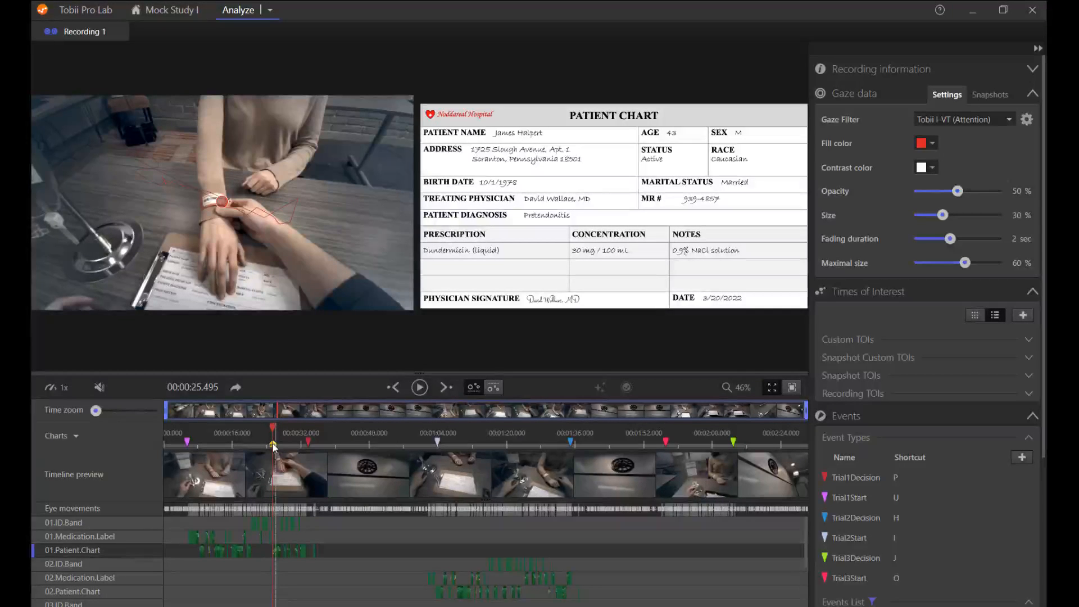
# Select the timeline interval from 00:00:02.965 to 00:00:42.915 and run assisted mapping for the 01.Patient.Chart snapshot.
pyautogui.moveTo(271, 447); pyautogui.dragTo(173, 444)
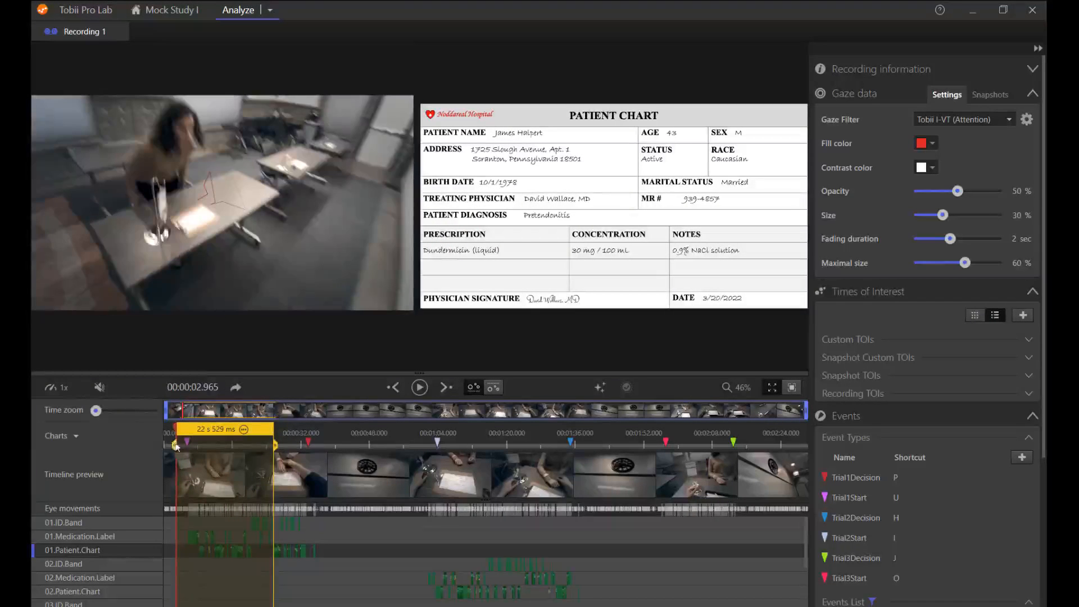
pyautogui.moveTo(275, 446); pyautogui.dragTo(350, 451)
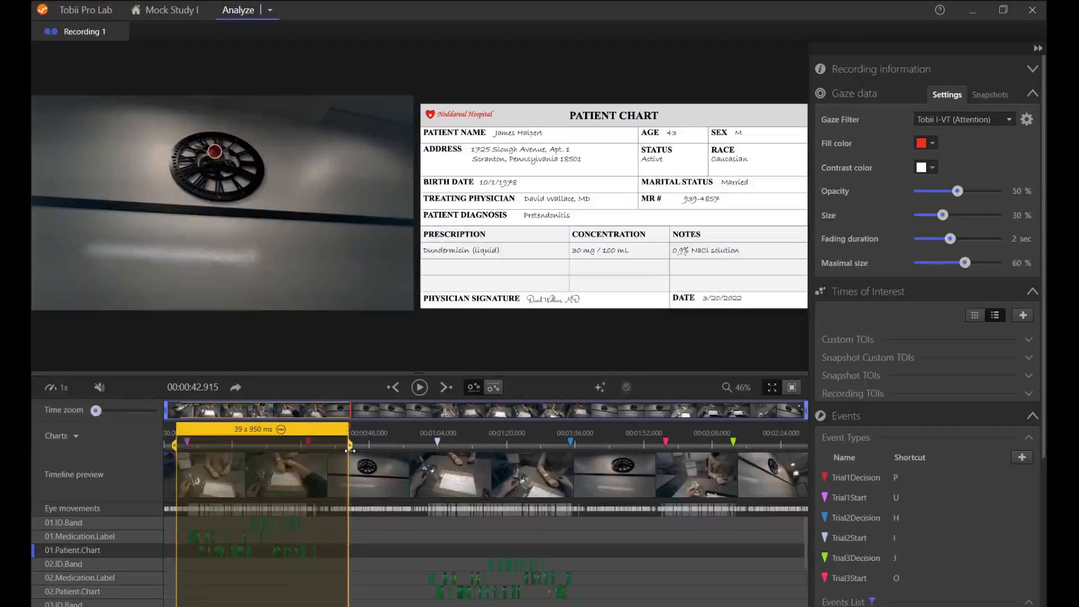
pyautogui.click(281, 430)
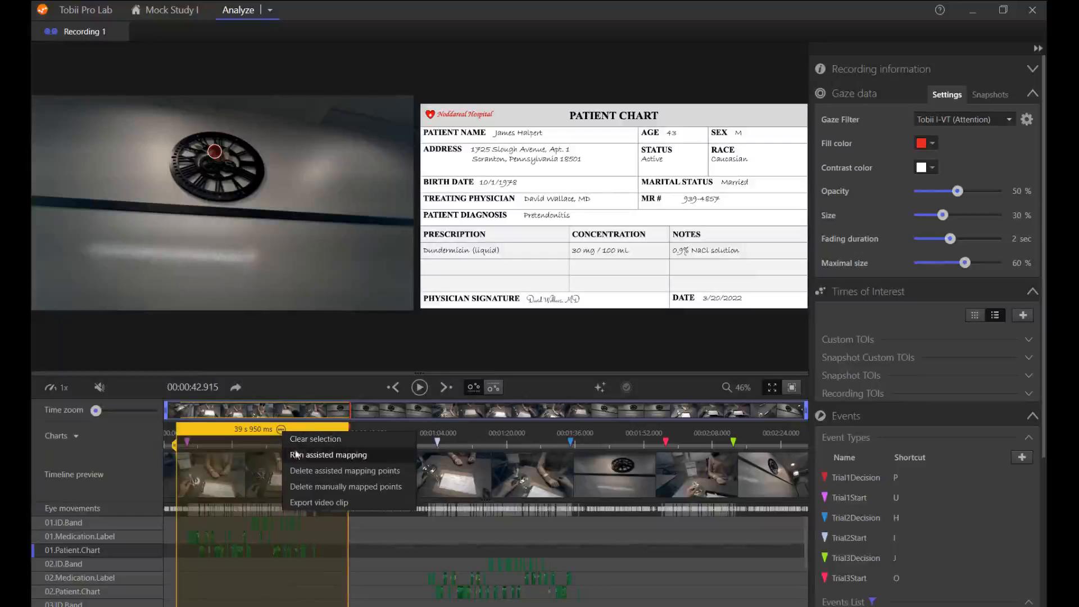
pyautogui.click(315, 454)
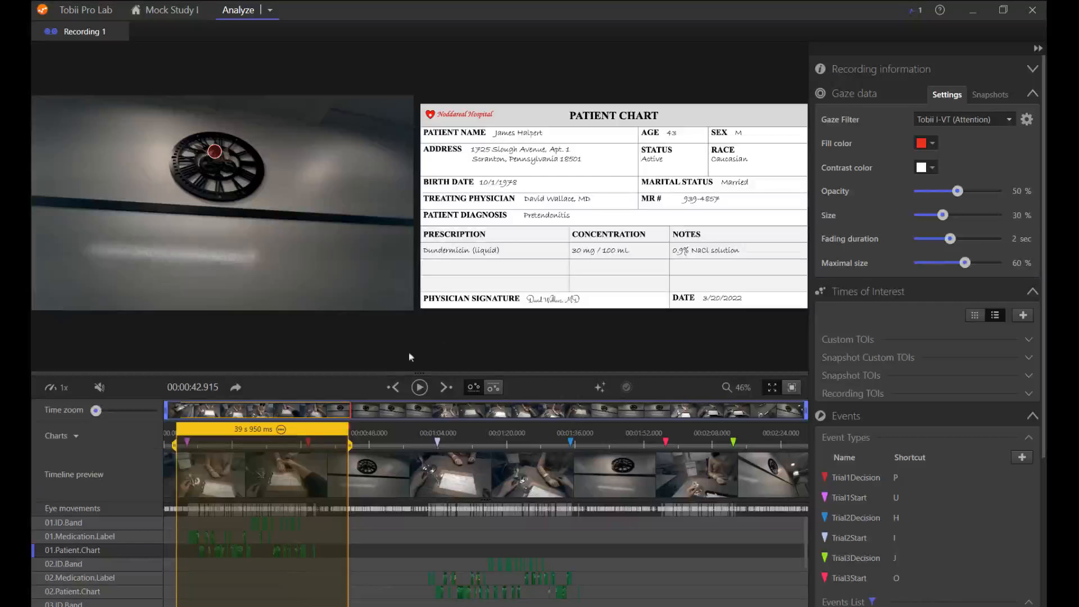
# Cancel the running assisted mapping of 01.Patient.Chart and clear the interval selection on the timeline.
pyautogui.click(917, 14)
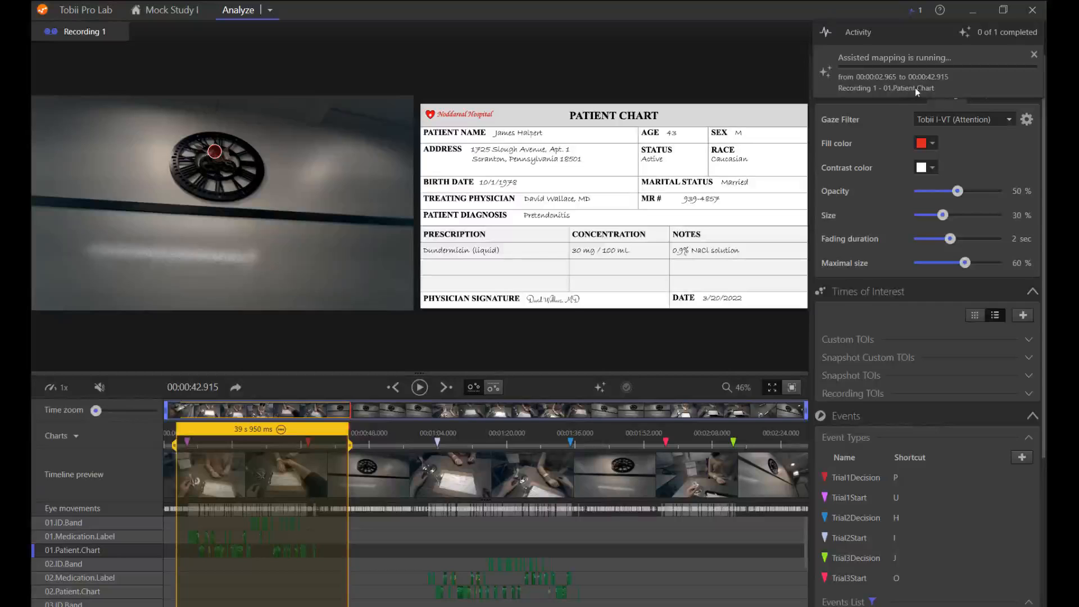
pyautogui.click(1034, 54)
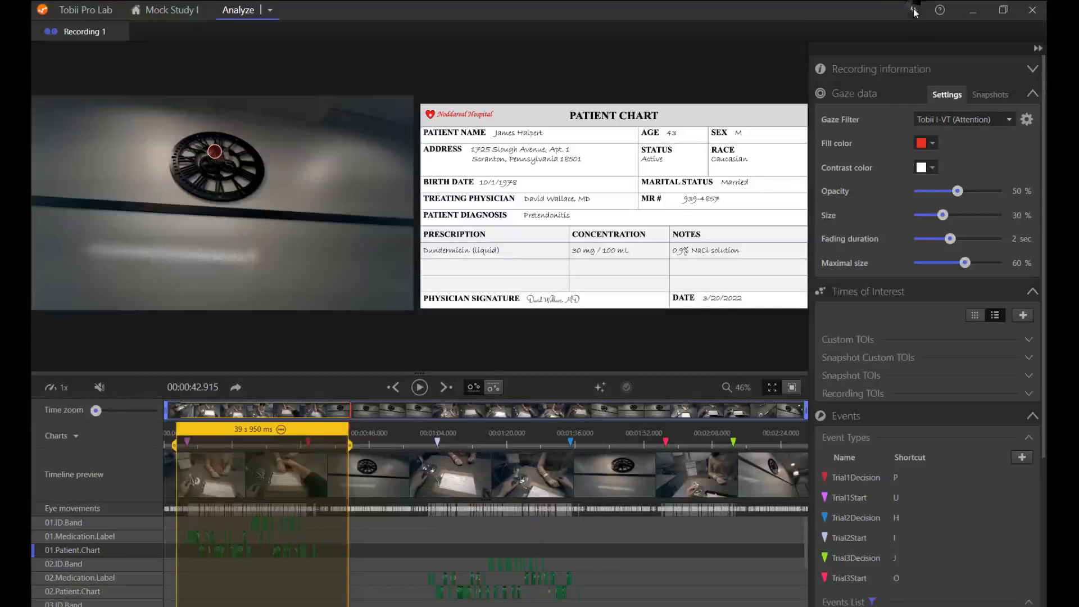
pyautogui.click(281, 430)
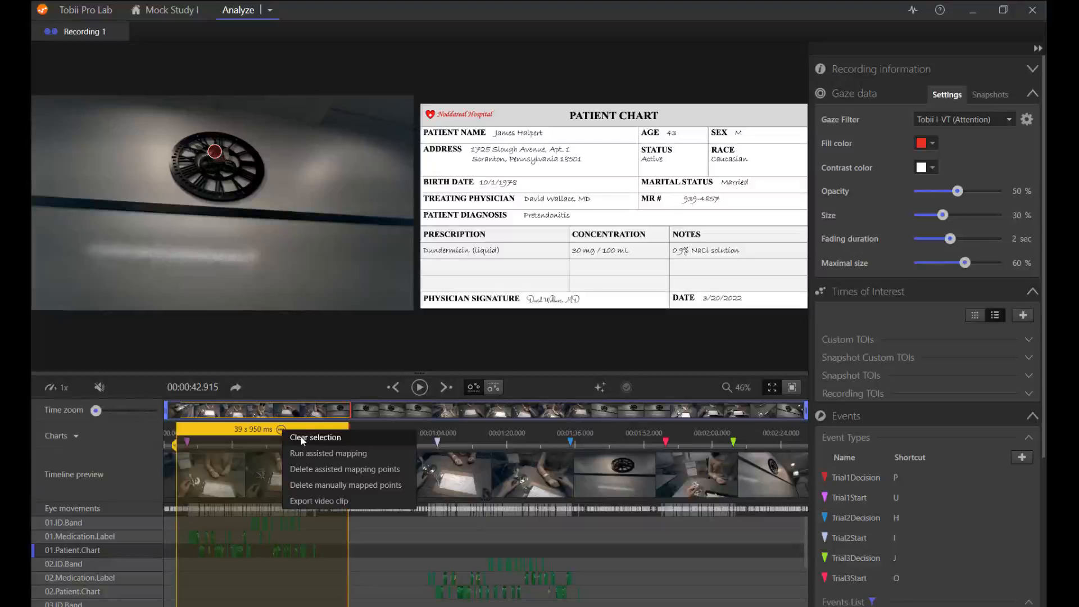
pyautogui.click(302, 437)
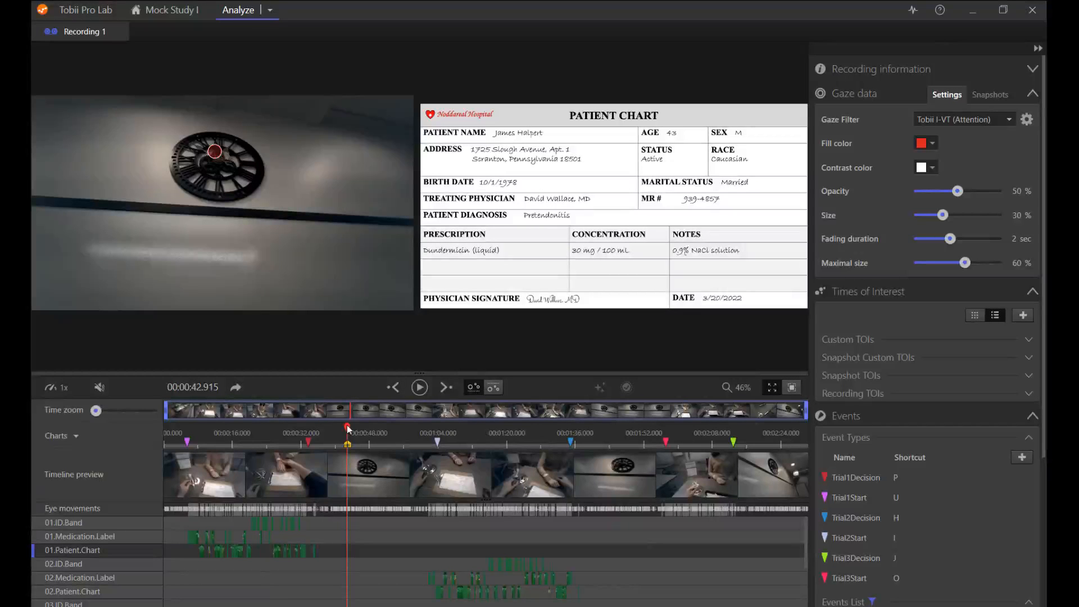
# Play the recording from about 00:00:24 to review the gaze points mapped on the patient chart, and pause at about 00:00:34.
pyautogui.moveTo(347, 429); pyautogui.dragTo(268, 439)
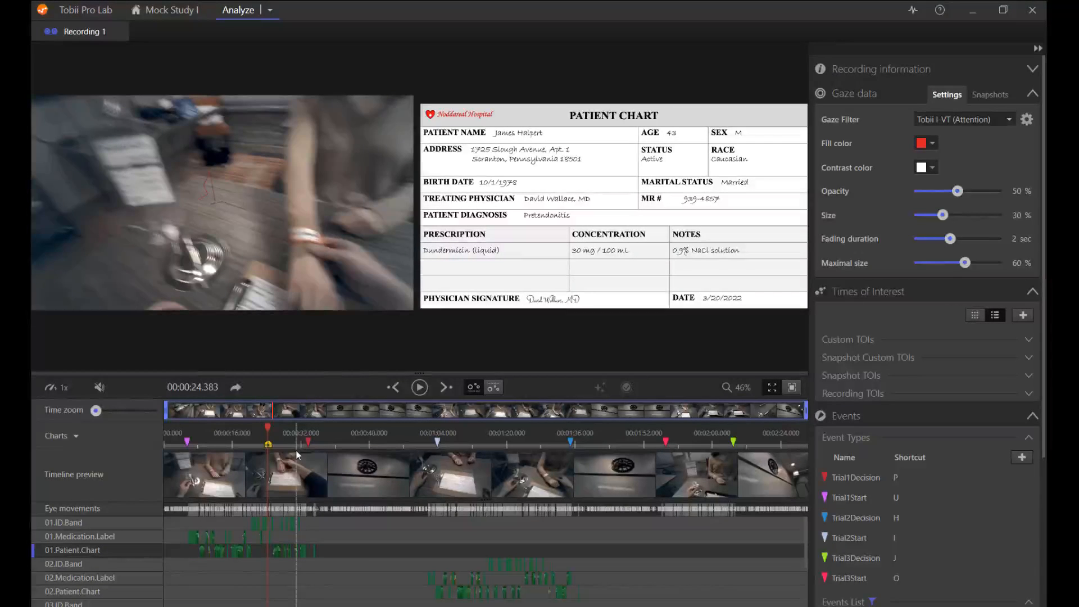
pyautogui.click(267, 429)
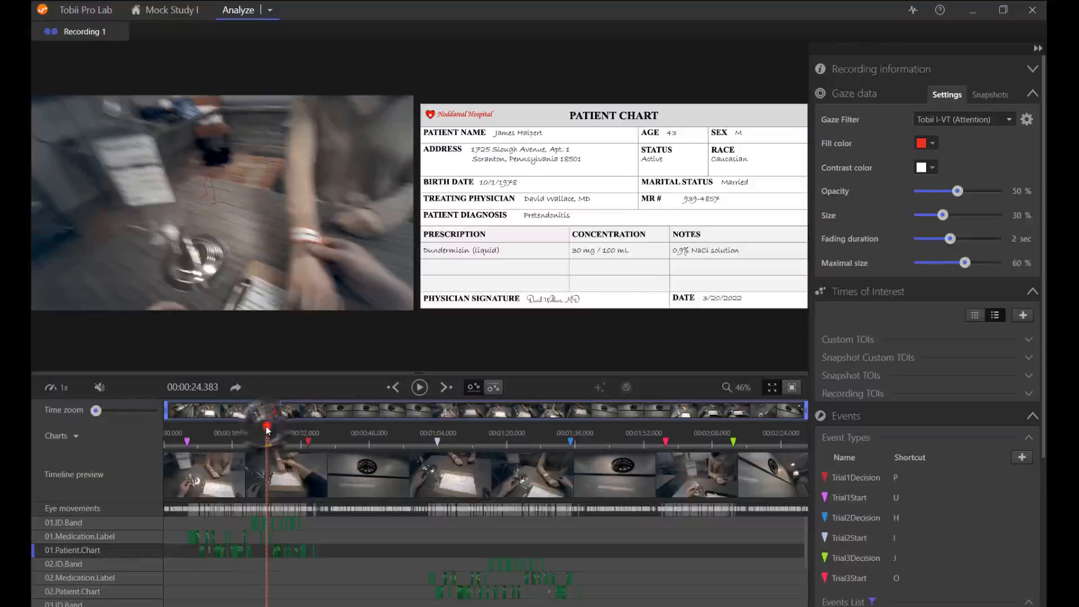
pyautogui.click(418, 388)
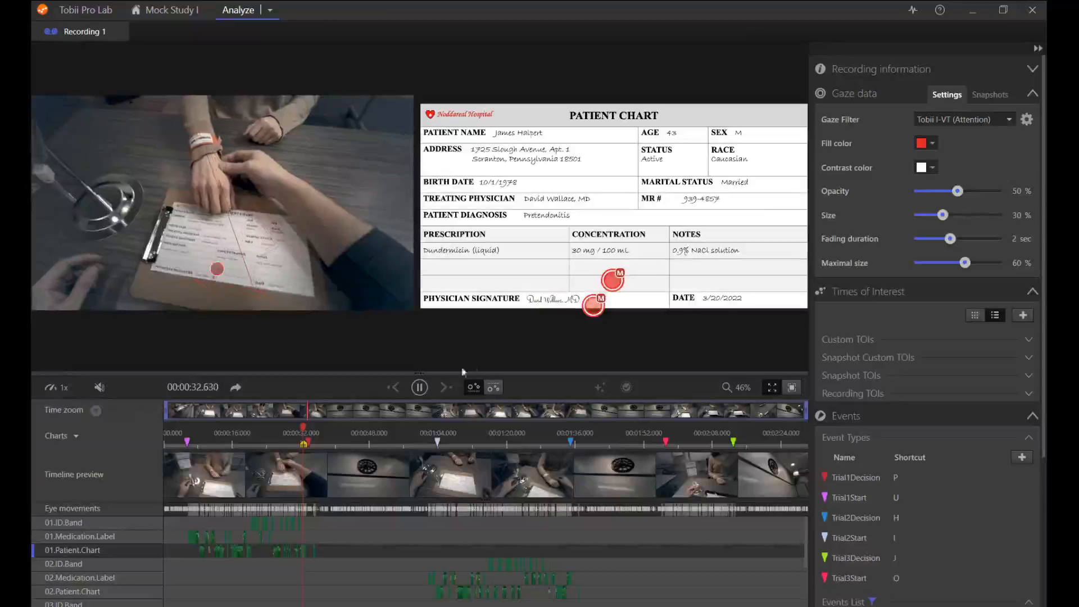
pyautogui.click(420, 388)
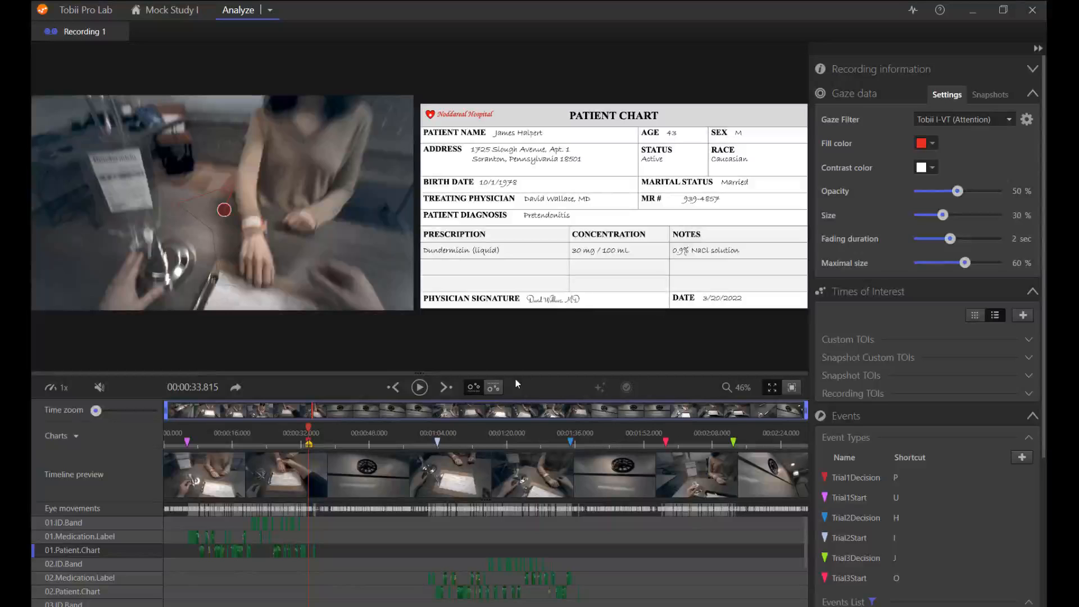
# Step forward and back through the recording's fixations around 00:00:34.
pyautogui.press('Right')
pyautogui.press('Right')
pyautogui.press('Right')
pyautogui.press('Right')
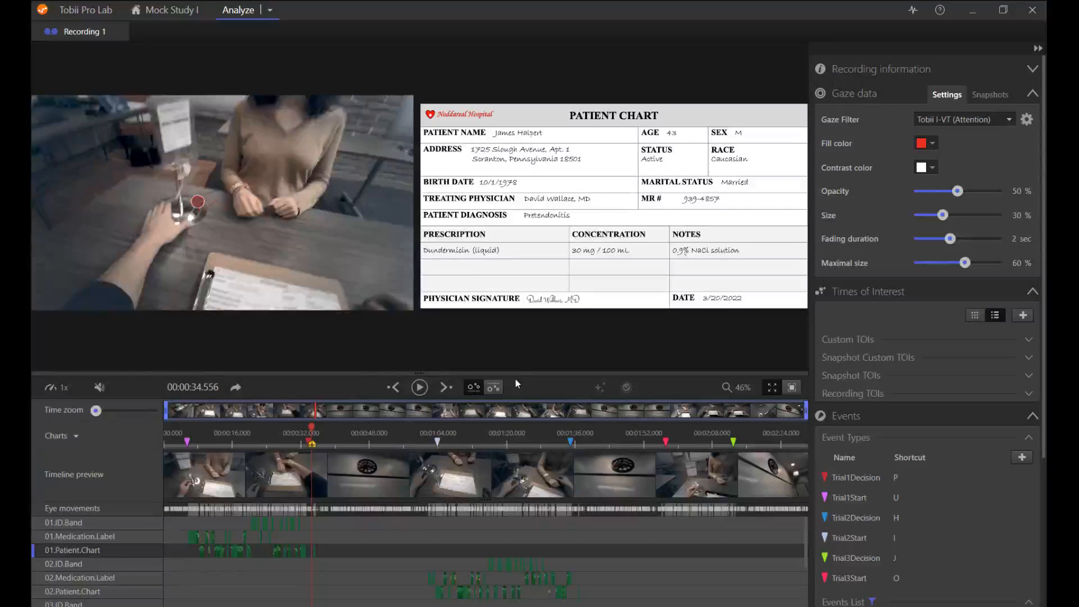
pyautogui.press('Left')
pyautogui.press('Left')
pyautogui.press('Left')
pyautogui.press('Left')
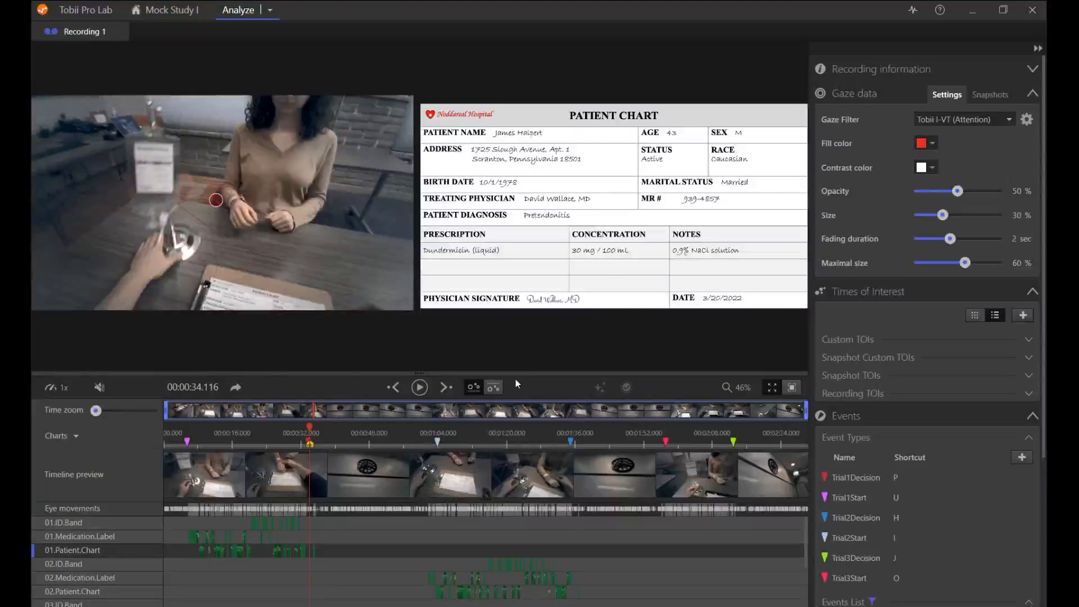
# Return to about 00:00:24.6 and step through the following fixations, checking the similarity scores of the points mapped on the patient chart.
pyautogui.click(273, 405)
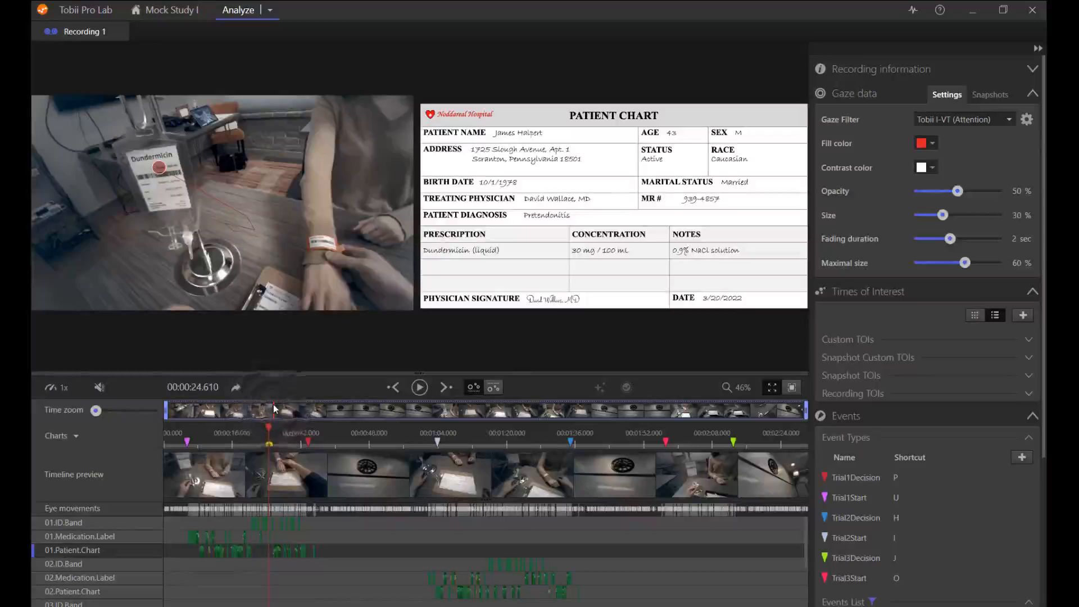
pyautogui.press('space')
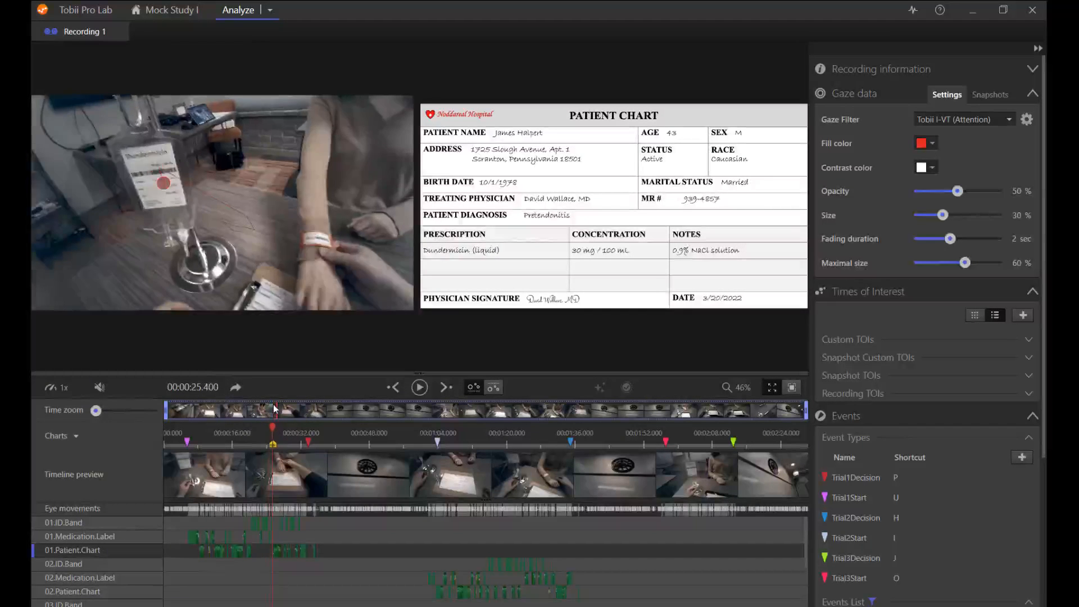
pyautogui.click(275, 409)
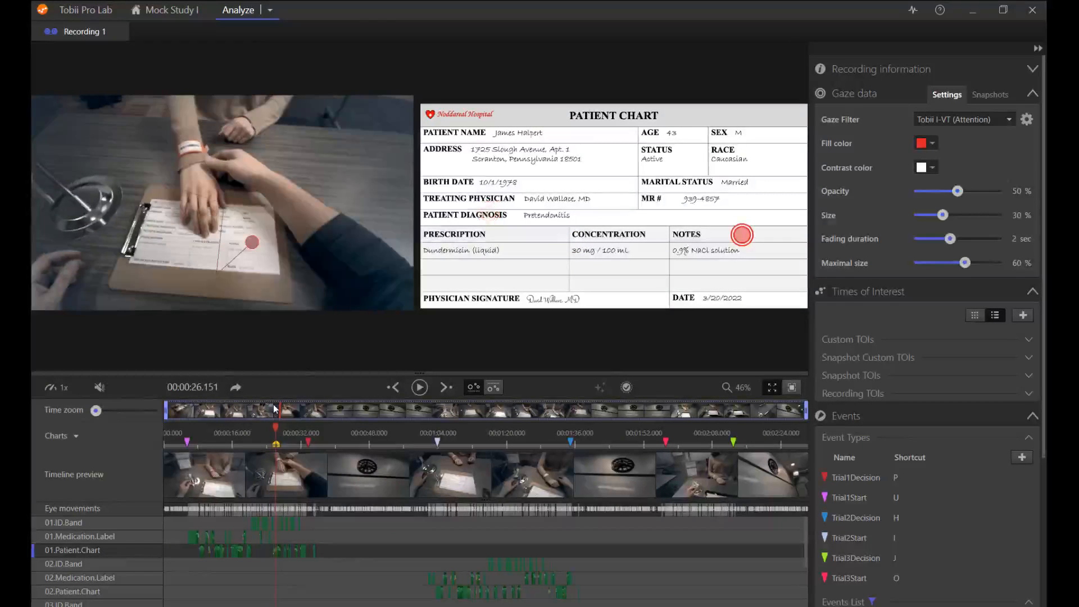
pyautogui.moveTo(746, 240)
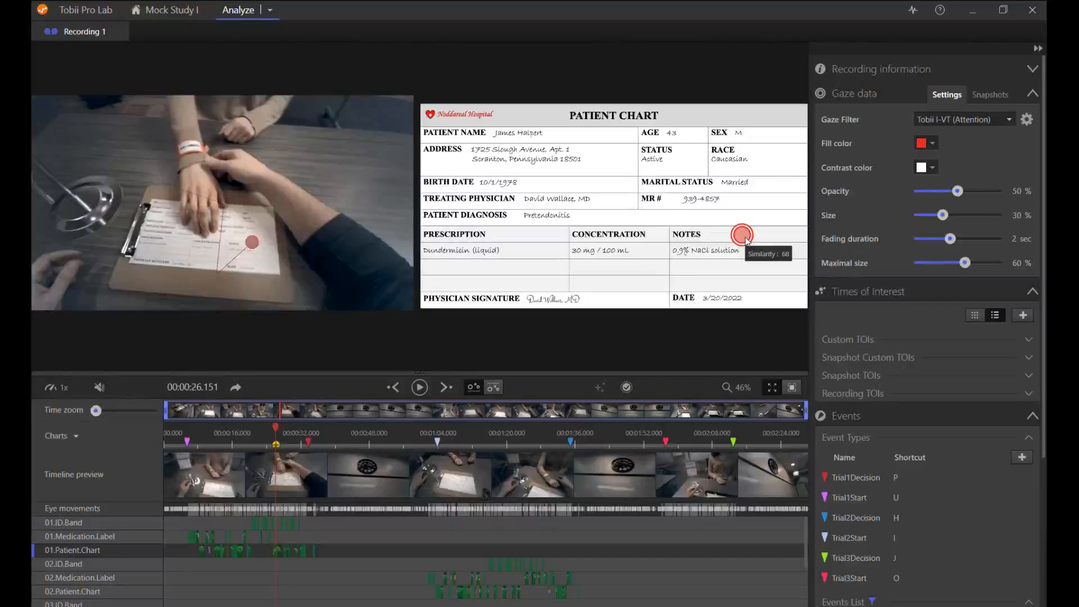
pyautogui.press('Right')
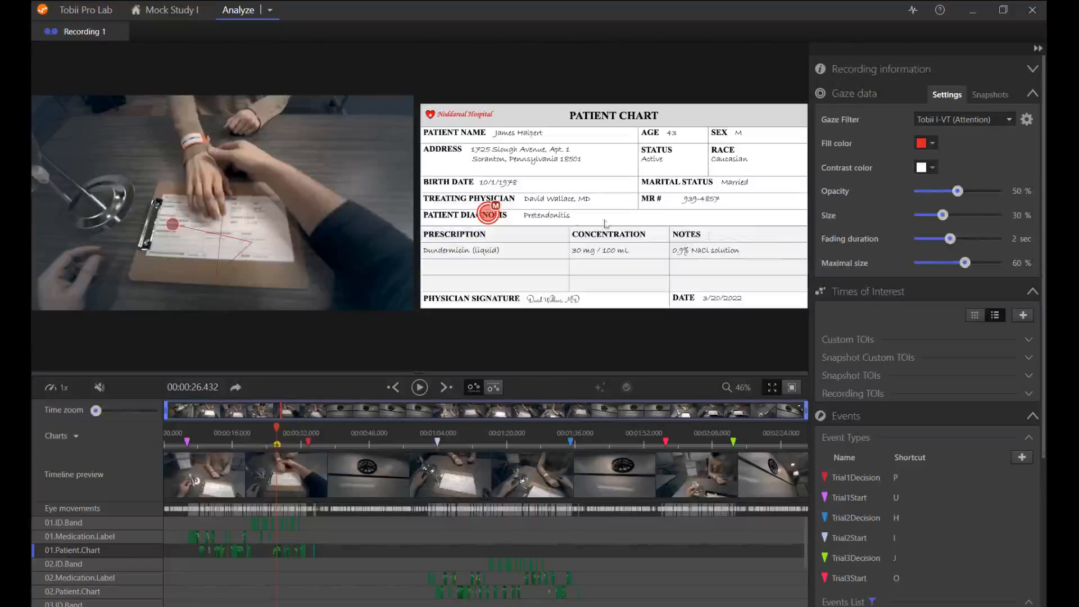
pyautogui.moveTo(495, 206)
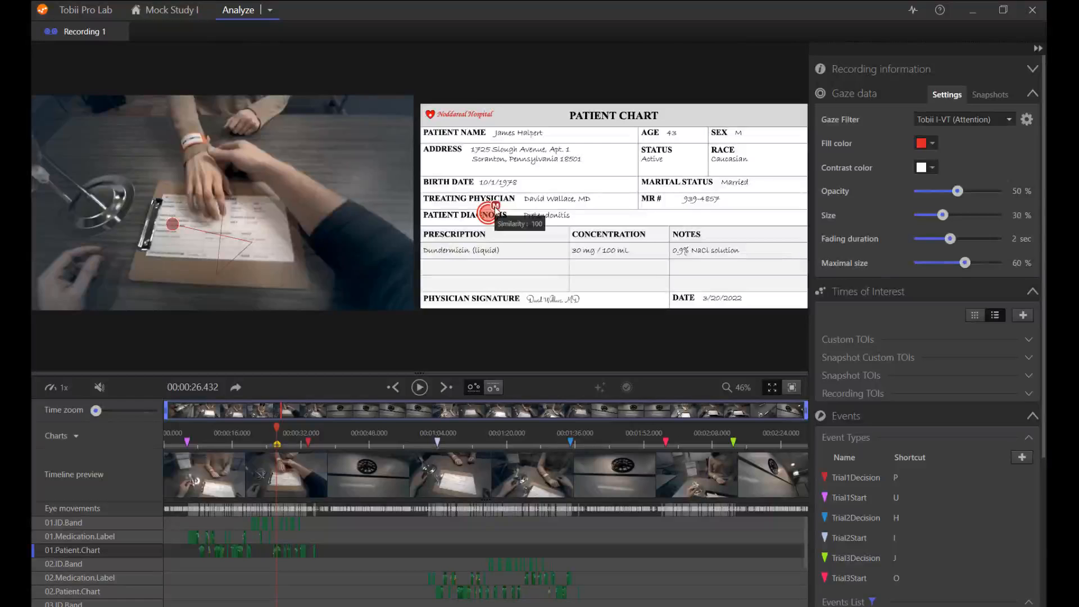
pyautogui.press('Right')
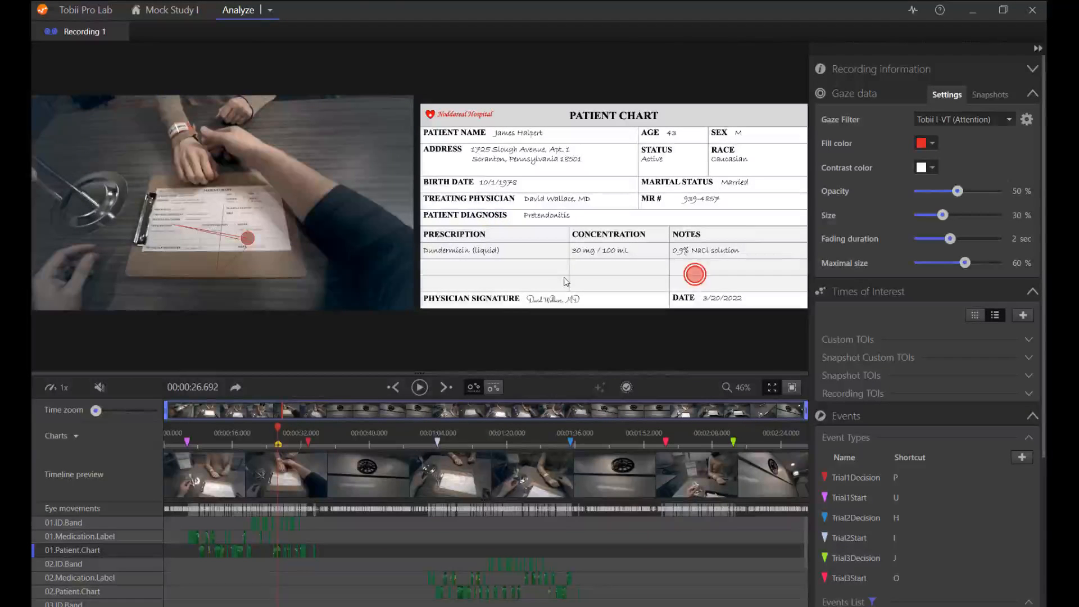
pyautogui.press('Right')
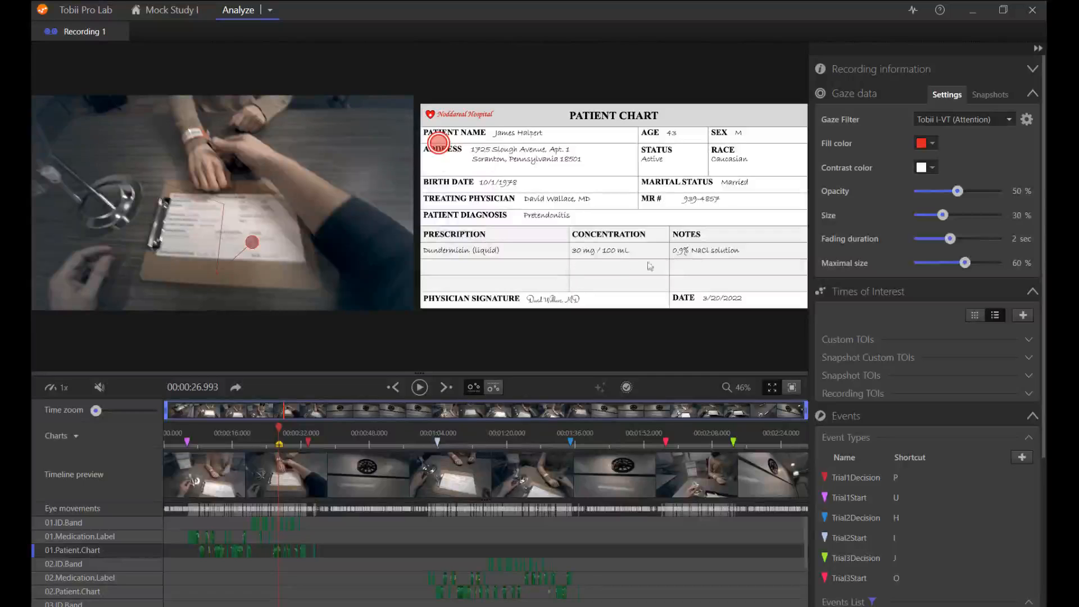
pyautogui.press('Right')
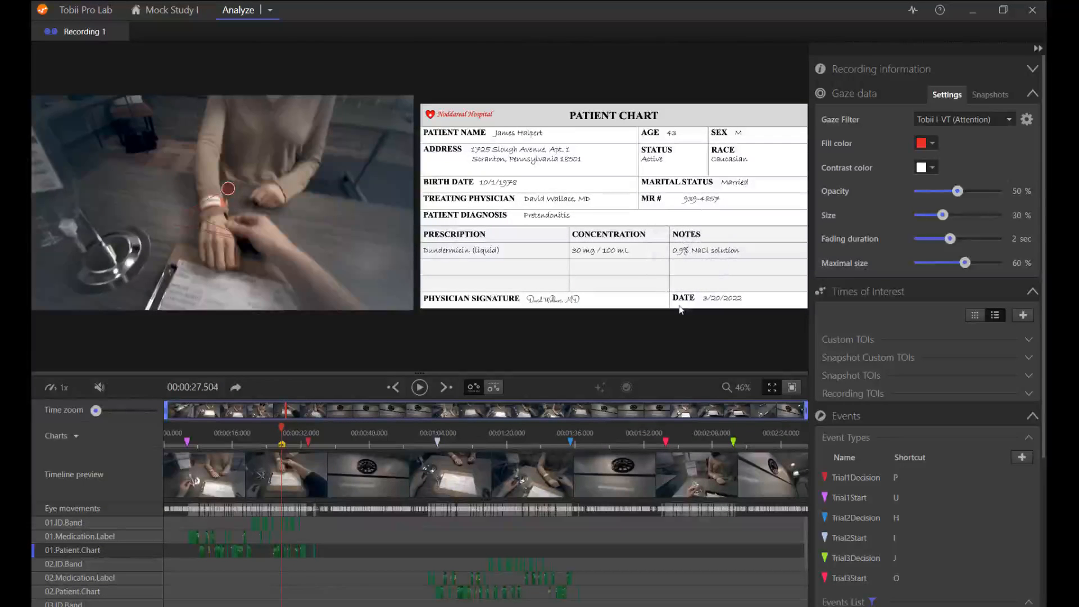
# Step through the fixations from about 00:00:27.5 to 00:00:32.9, checking the manually mapped points on the patient chart.
pyautogui.press('Right')
pyautogui.press('Right')
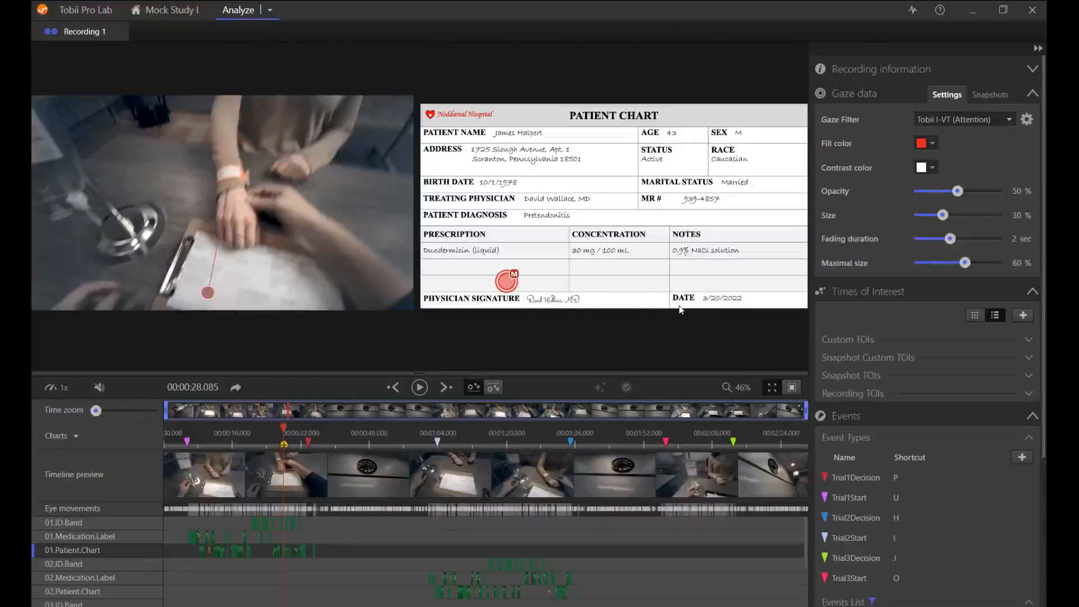
pyautogui.press('Right')
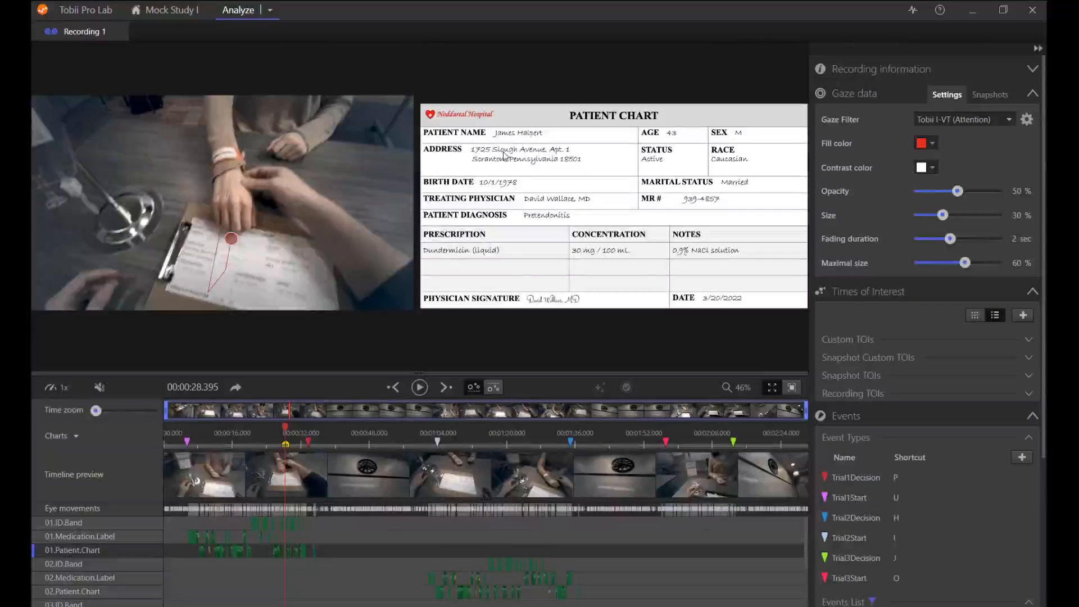
pyautogui.press('Right')
pyautogui.press('Right')
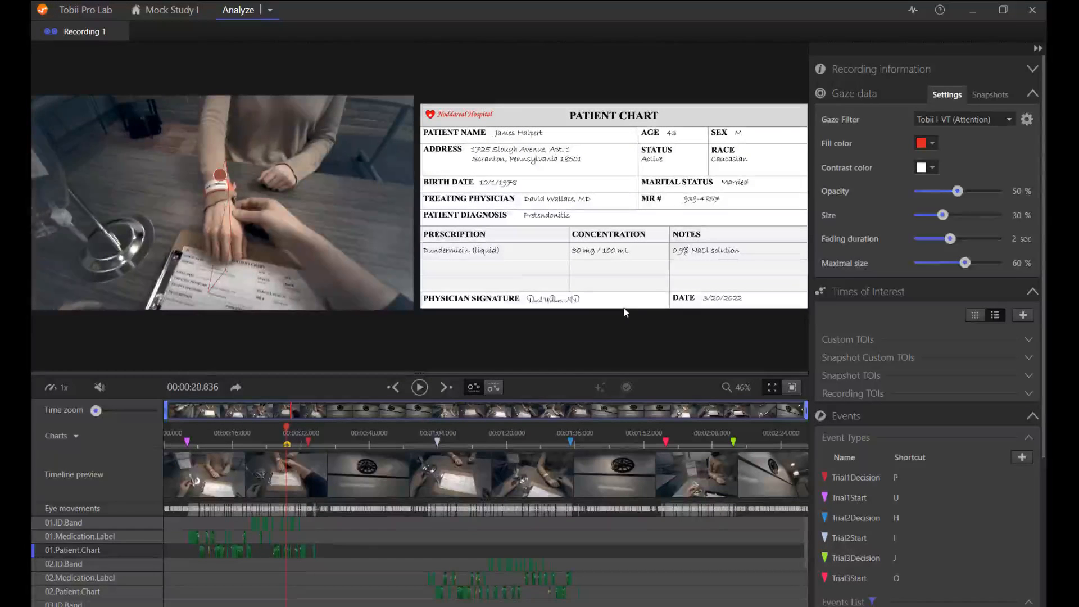
pyautogui.press('Right')
pyautogui.press('Right')
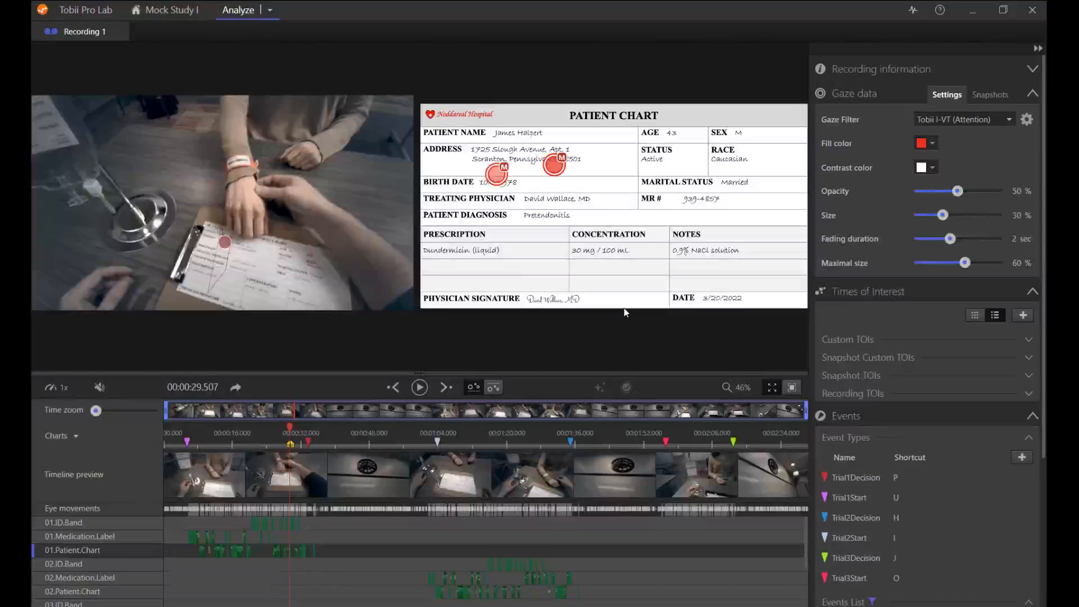
pyautogui.press('Right')
pyautogui.press('Right')
pyautogui.press('Right')
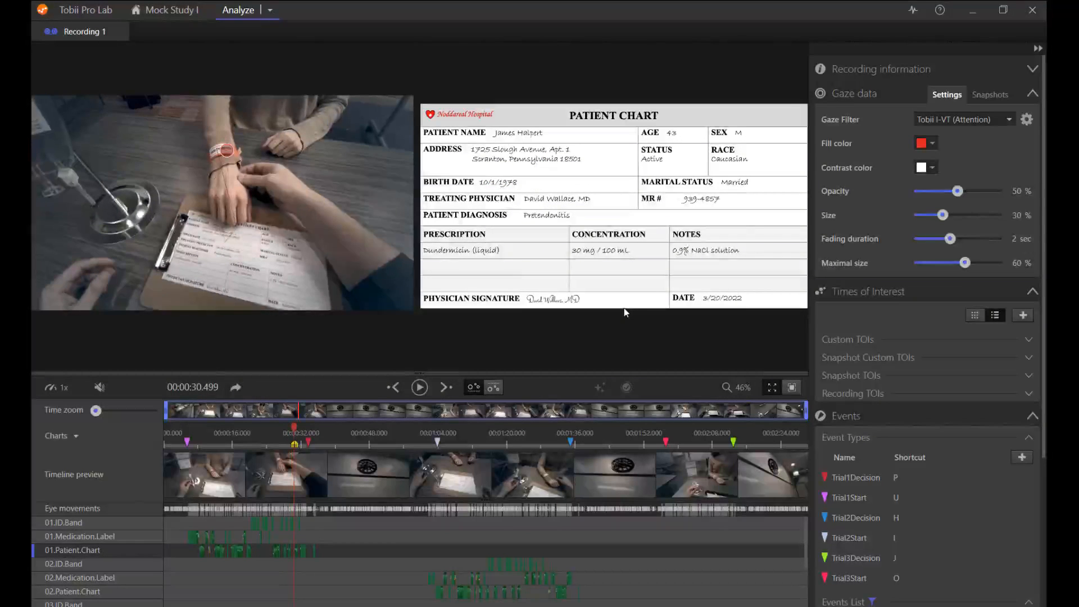
pyautogui.press('Right')
pyautogui.press('Right')
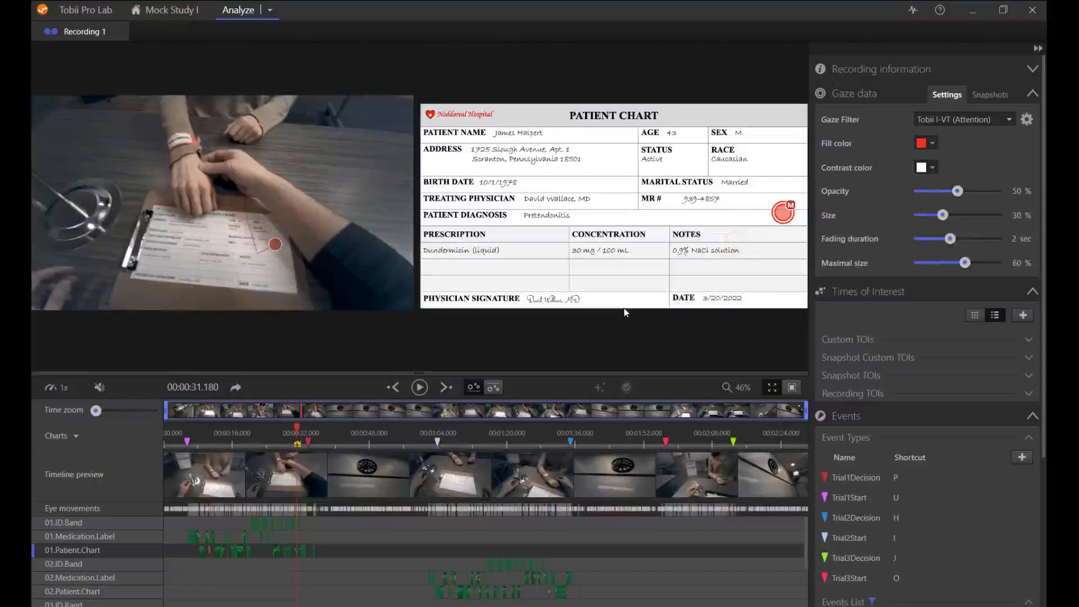
pyautogui.press('Right')
pyautogui.press('Right')
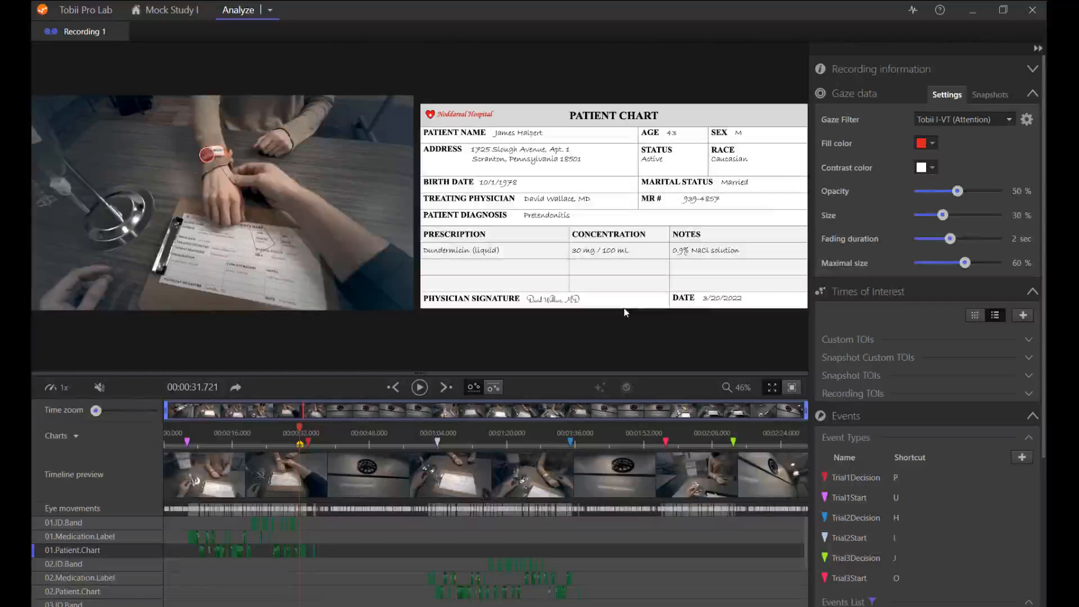
pyautogui.press('Right')
pyautogui.press('Right')
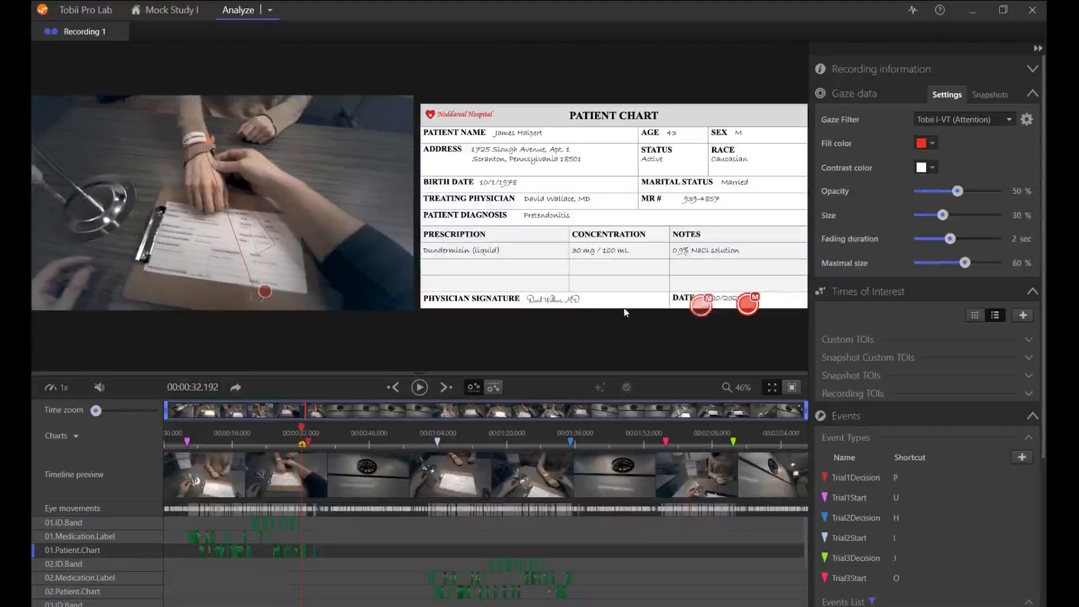
pyautogui.press('Right')
pyautogui.press('Right')
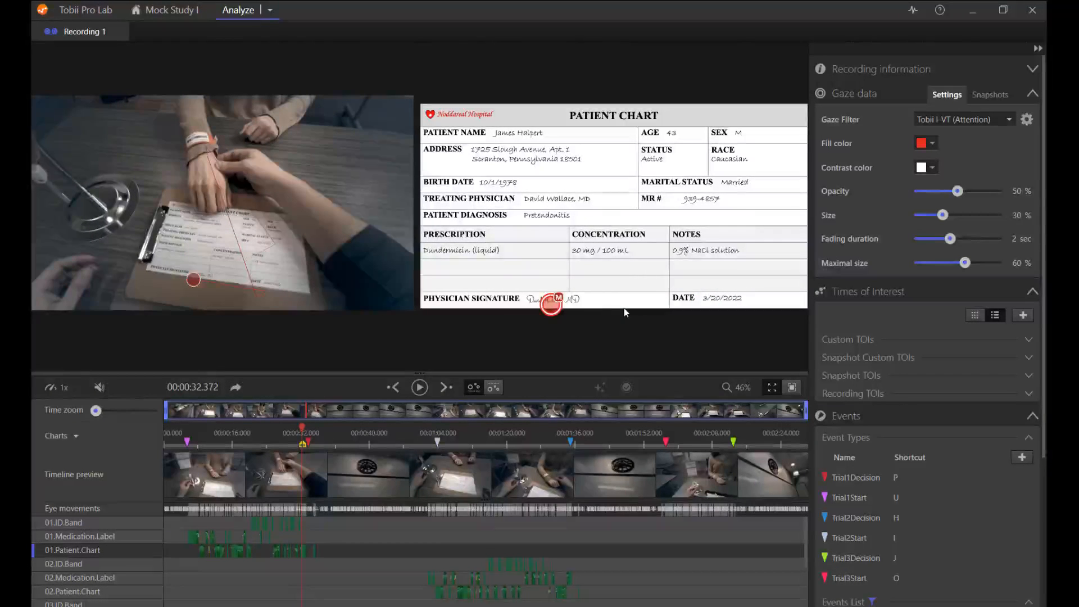
pyautogui.press('Right')
pyautogui.press('Right')
pyautogui.press('Right')
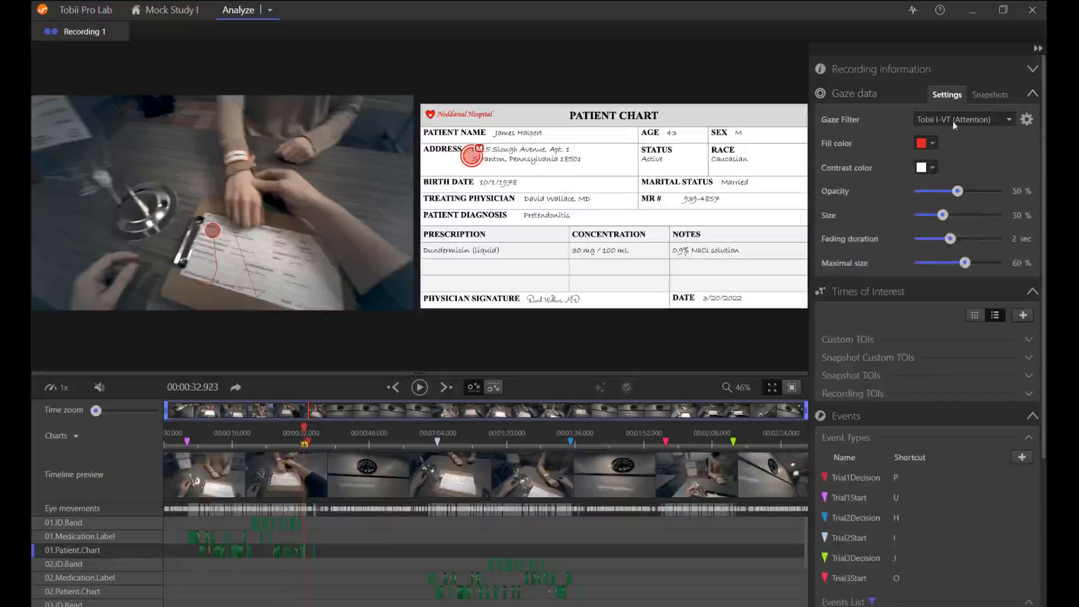
# Try the snapshot similarity threshold at 100 and 42, settle on 93, and turn off the snapshot display.
pyautogui.click(992, 95)
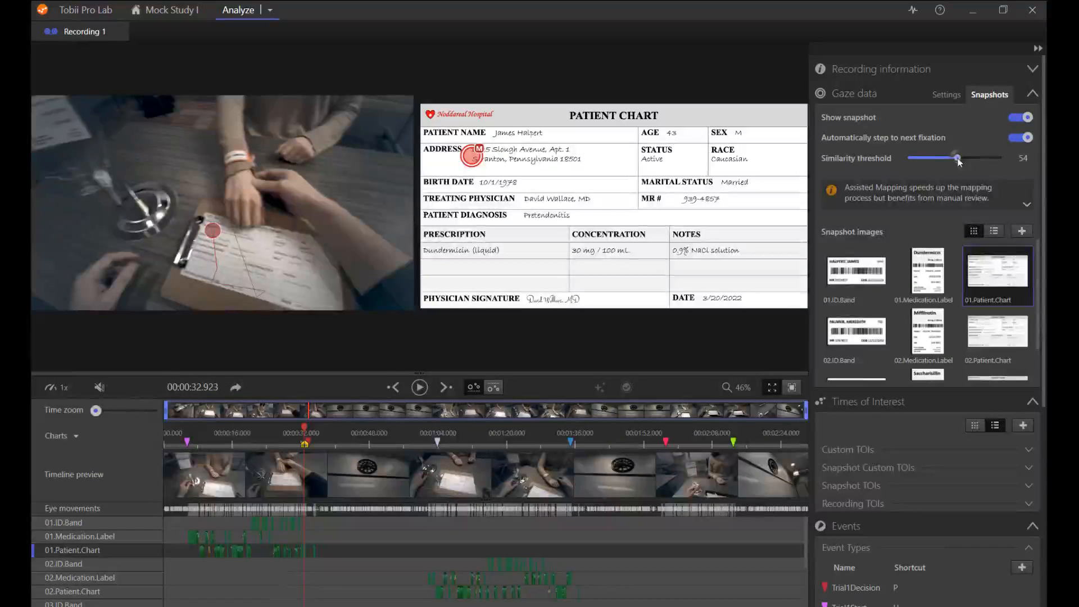
pyautogui.moveTo(977, 160); pyautogui.dragTo(1000, 163)
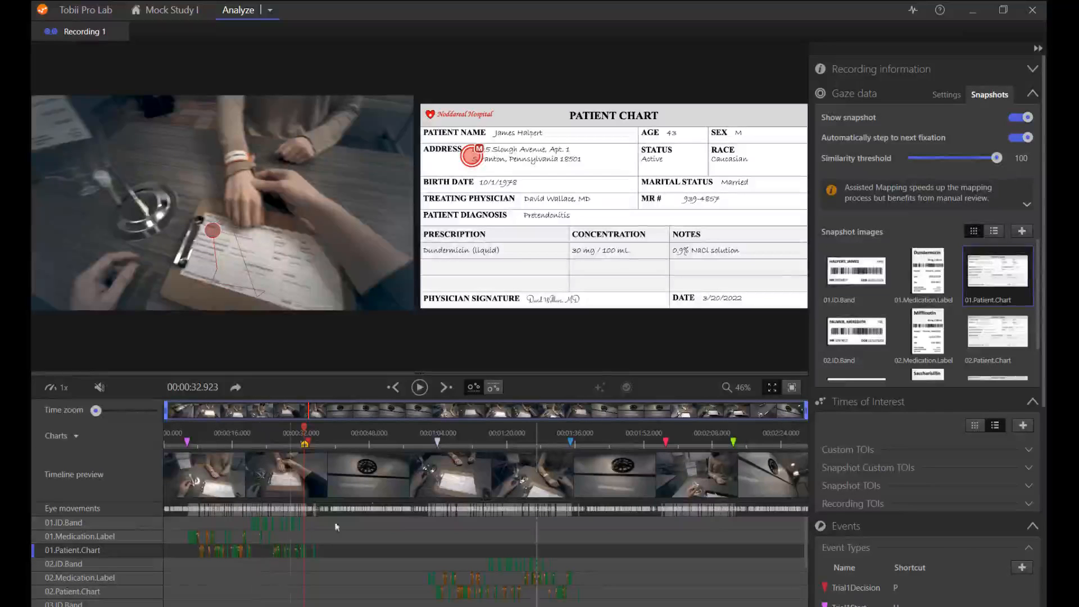
pyautogui.moveTo(984, 160); pyautogui.dragTo(948, 162)
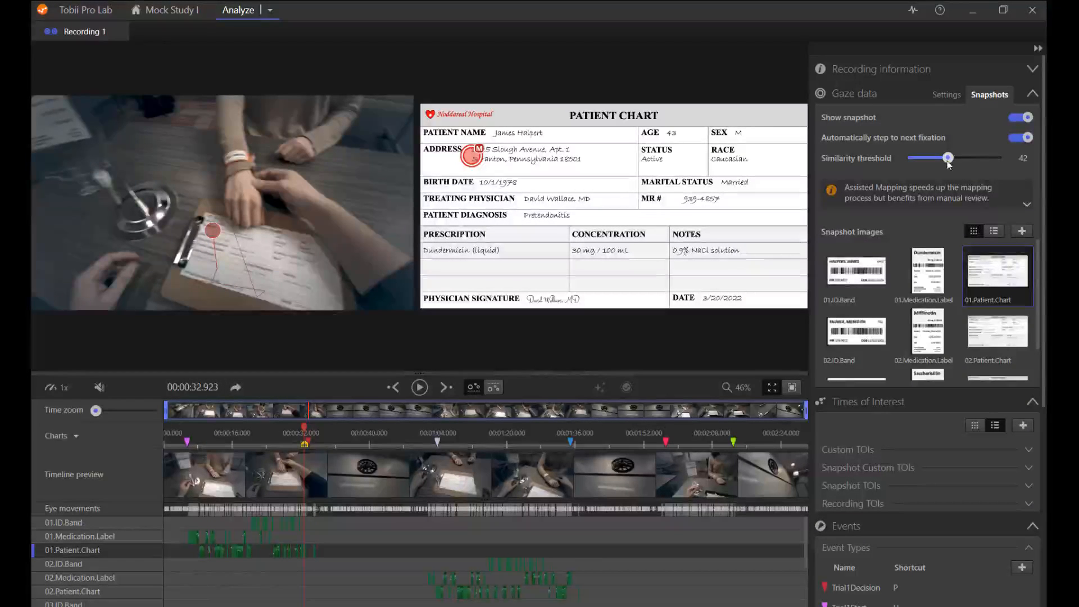
pyautogui.moveTo(948, 163); pyautogui.dragTo(991, 158)
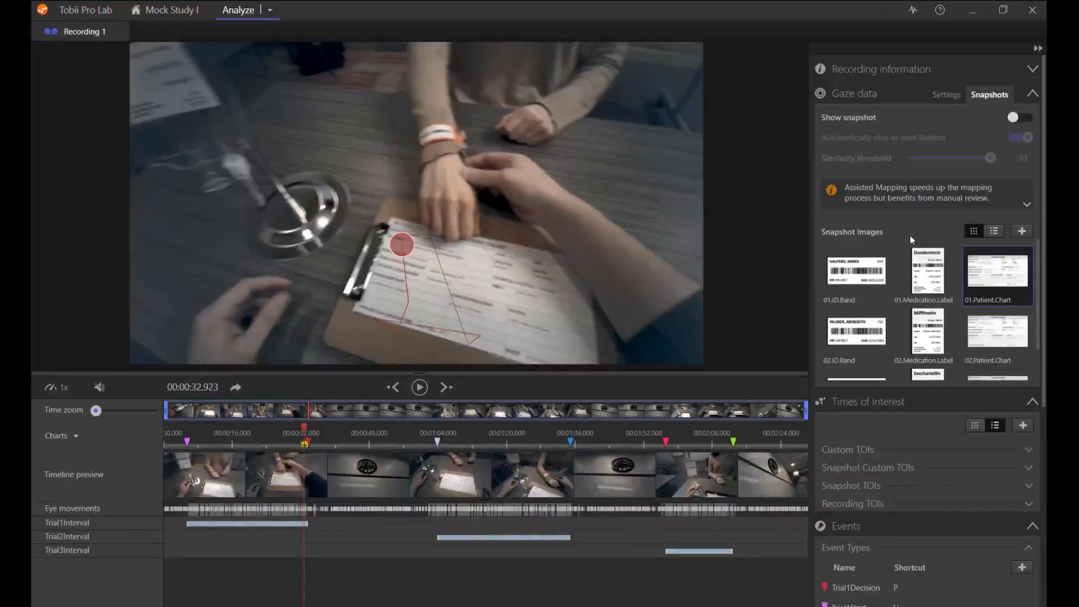
# Collapse the gaze data settings and examine the trial start and decision events marked on the timeline.
pyautogui.click(1033, 94)
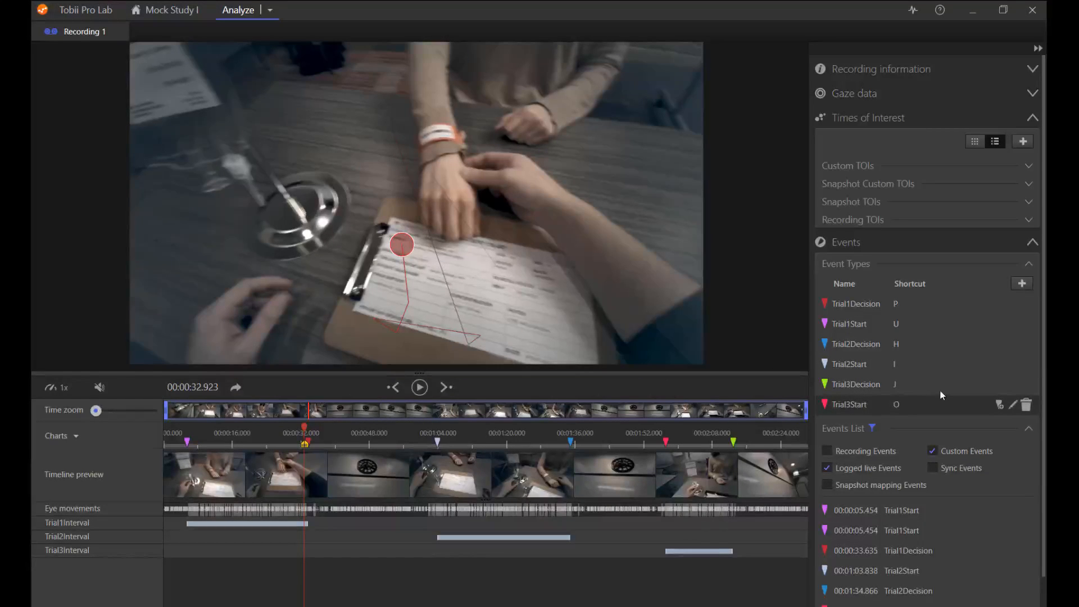
pyautogui.moveTo(667, 443)
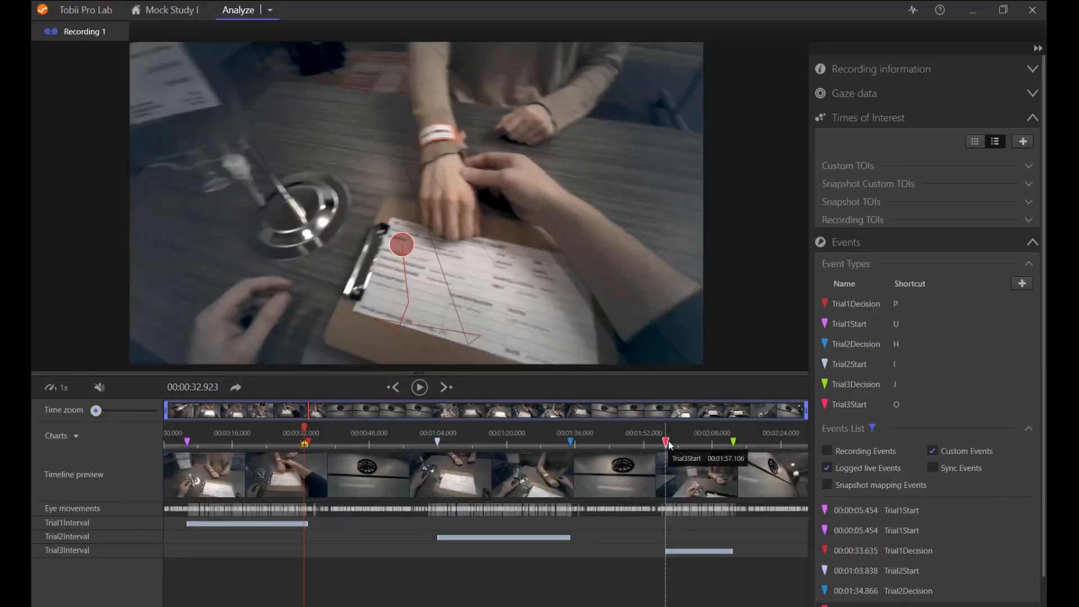
pyautogui.moveTo(194, 450)
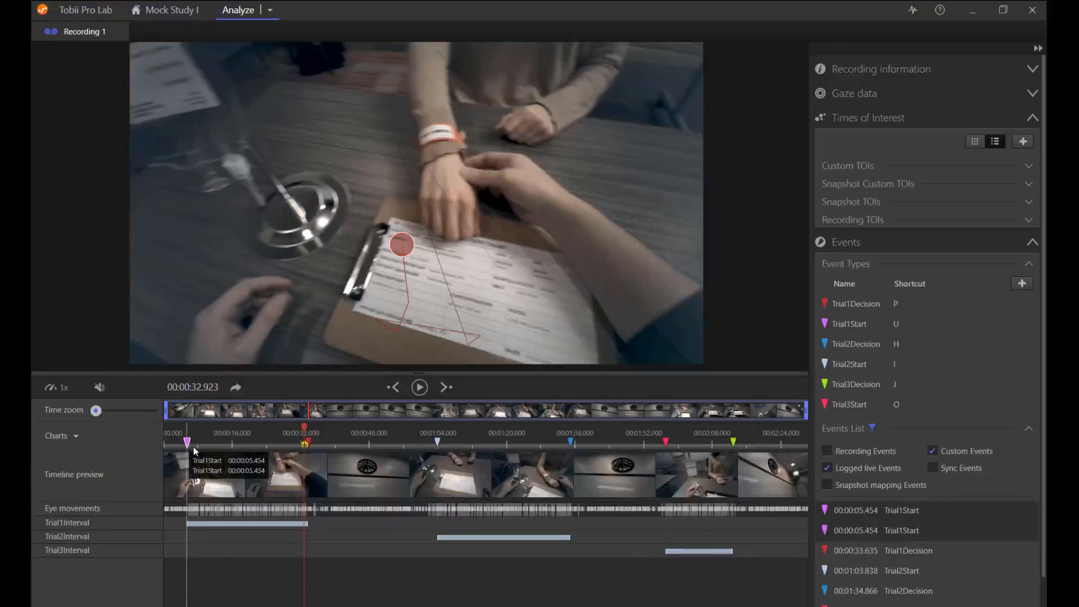
pyautogui.moveTo(308, 444)
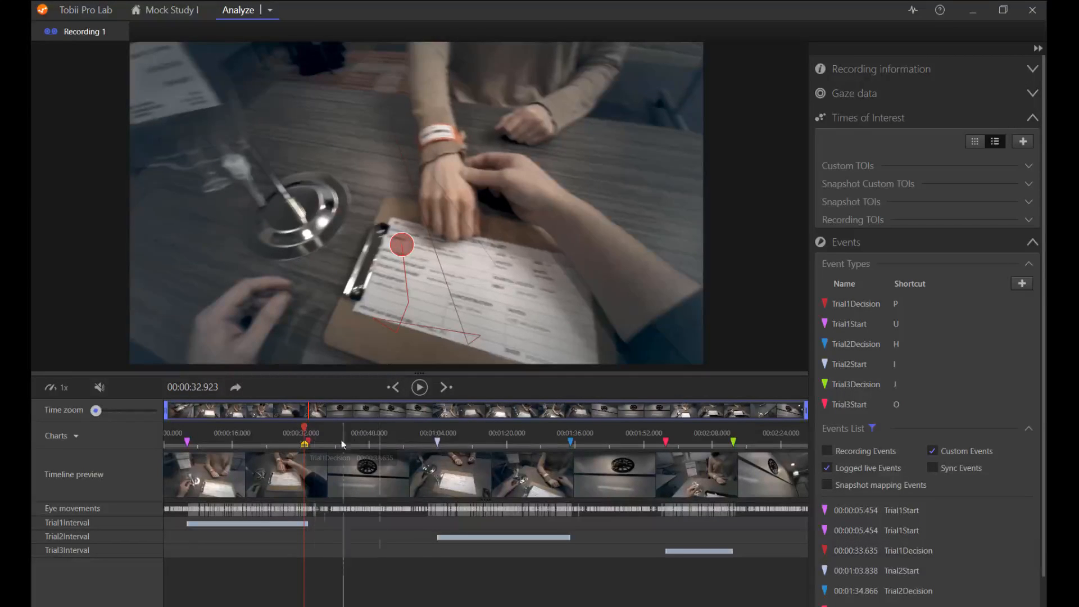
pyautogui.moveTo(437, 444)
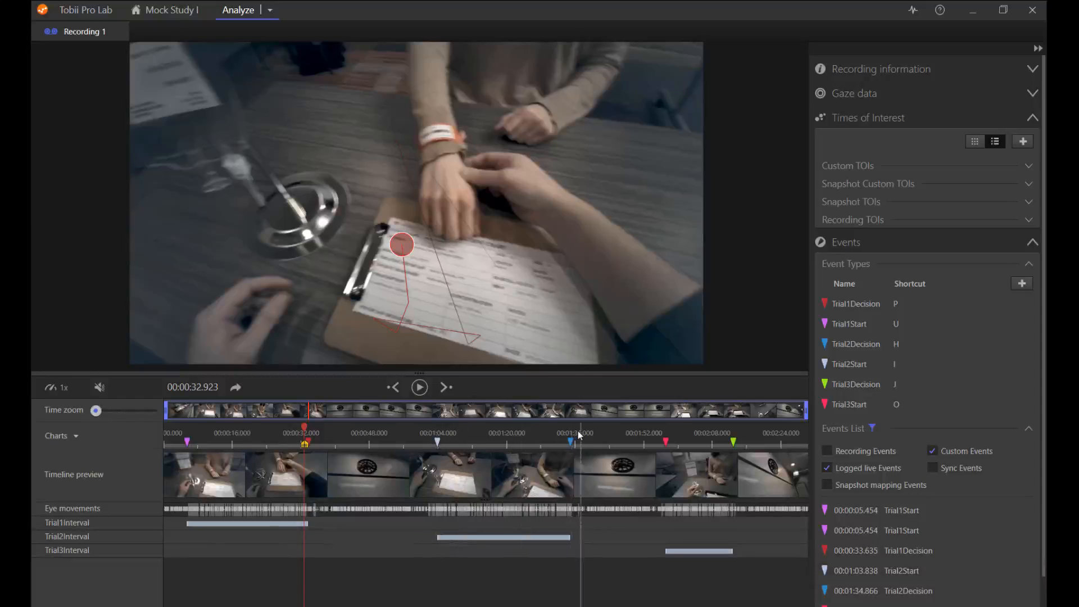
pyautogui.moveTo(580, 435)
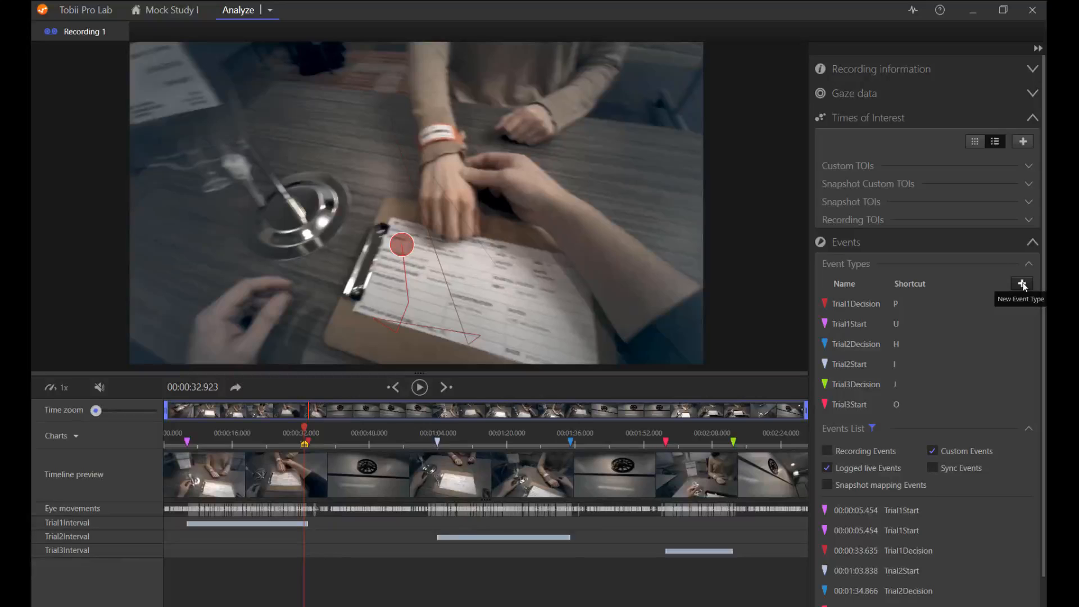
# Log two Trial2Decision events on the timeline, at 00:01:15.705 and 00:01:23.489.
pyautogui.click(488, 443)
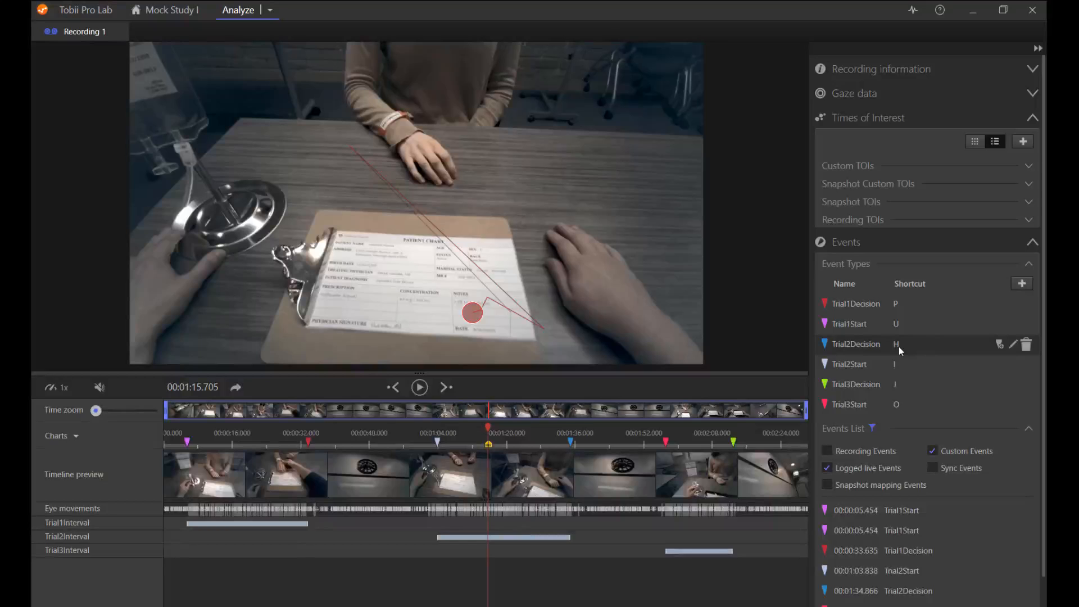
pyautogui.press('h')
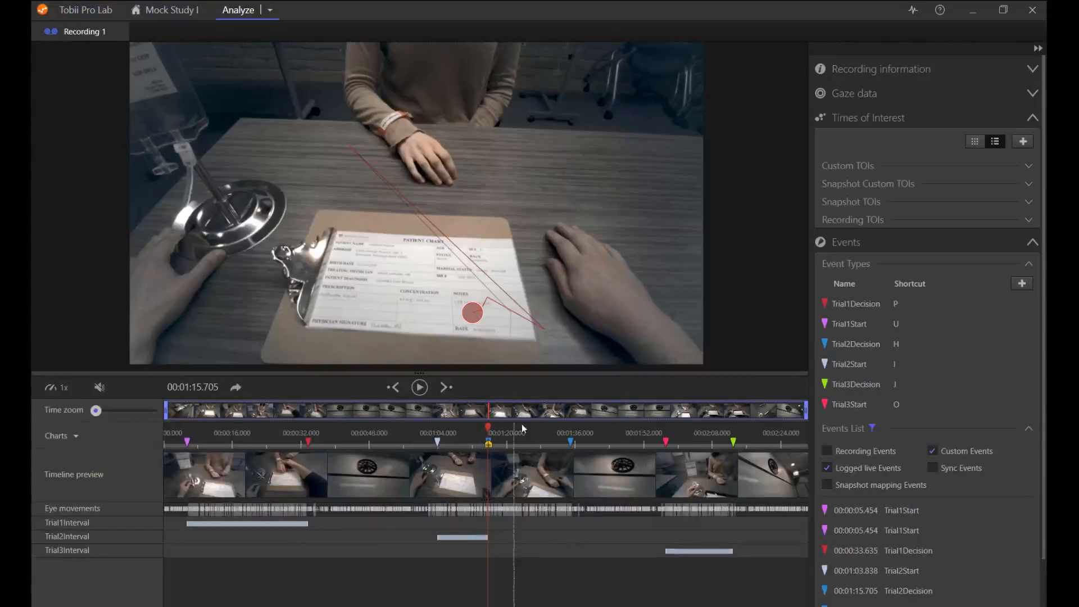
pyautogui.click(522, 428)
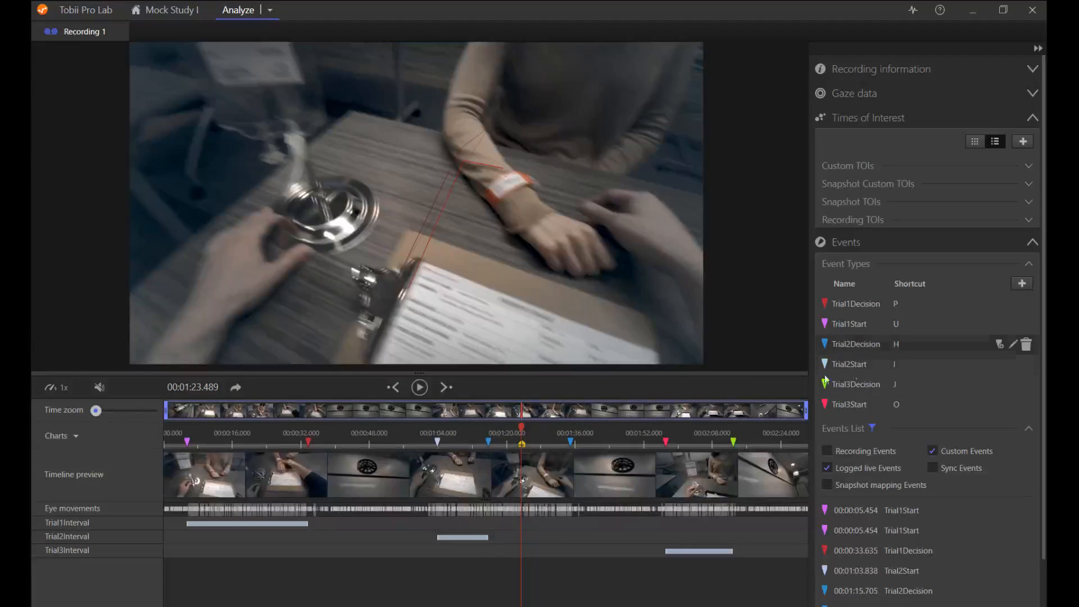
pyautogui.click(1001, 347)
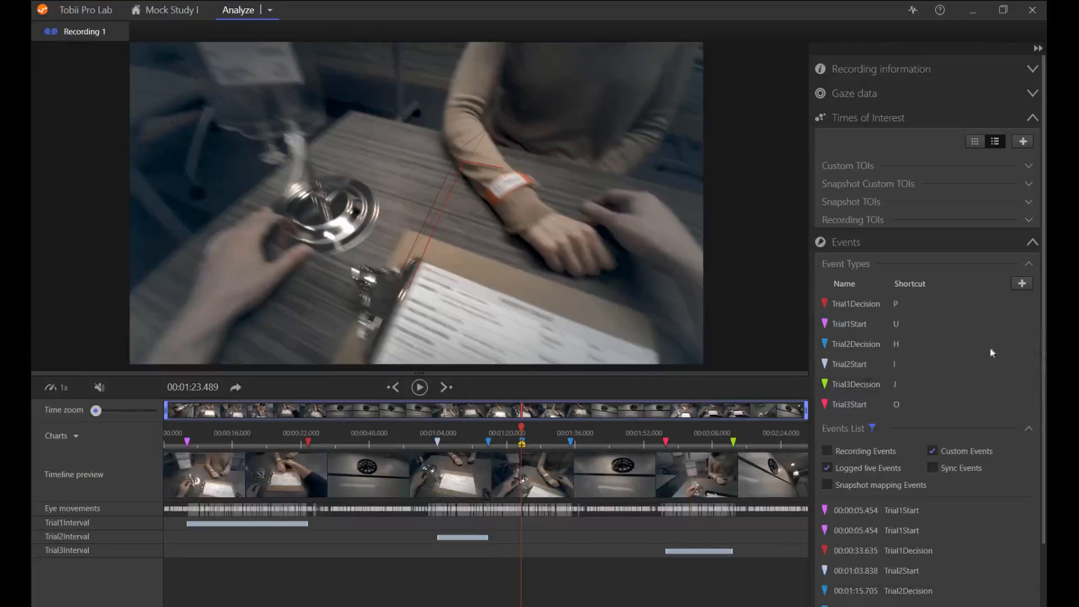
# Move the Trial2Decision event from 00:01:15.705 to 00:01:23.489 and delete the added Trial2Decision events.
pyautogui.moveTo(489, 446); pyautogui.dragTo(524, 443)
pyautogui.rightClick(523, 443)
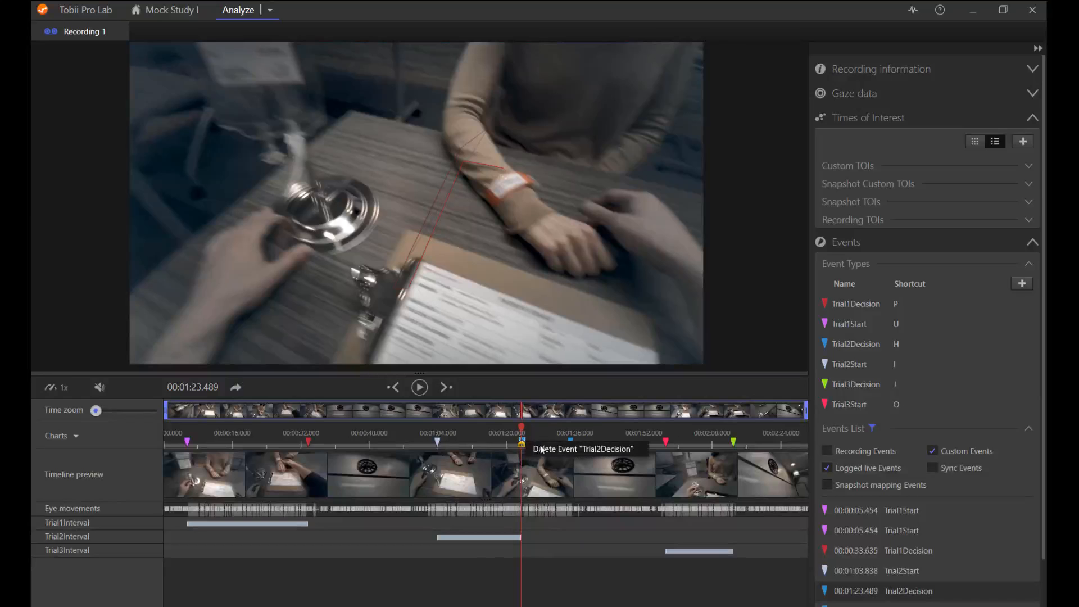
pyautogui.click(541, 448)
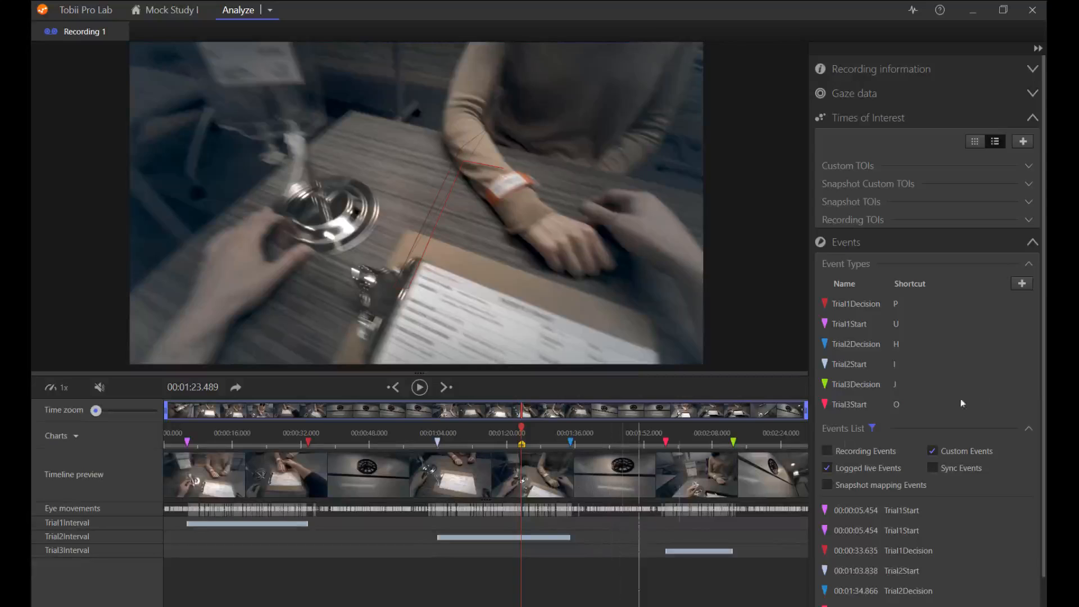
# Inspect the start and end point events of the custom Time of Interest Trial1Interval and leave without editing.
pyautogui.click(1029, 167)
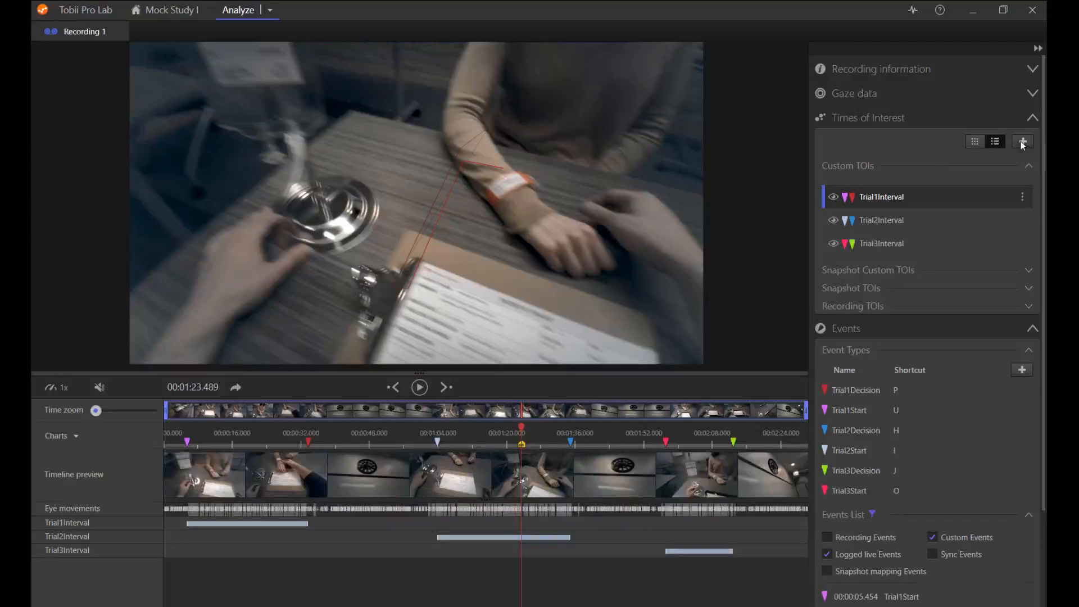
pyautogui.click(1023, 197)
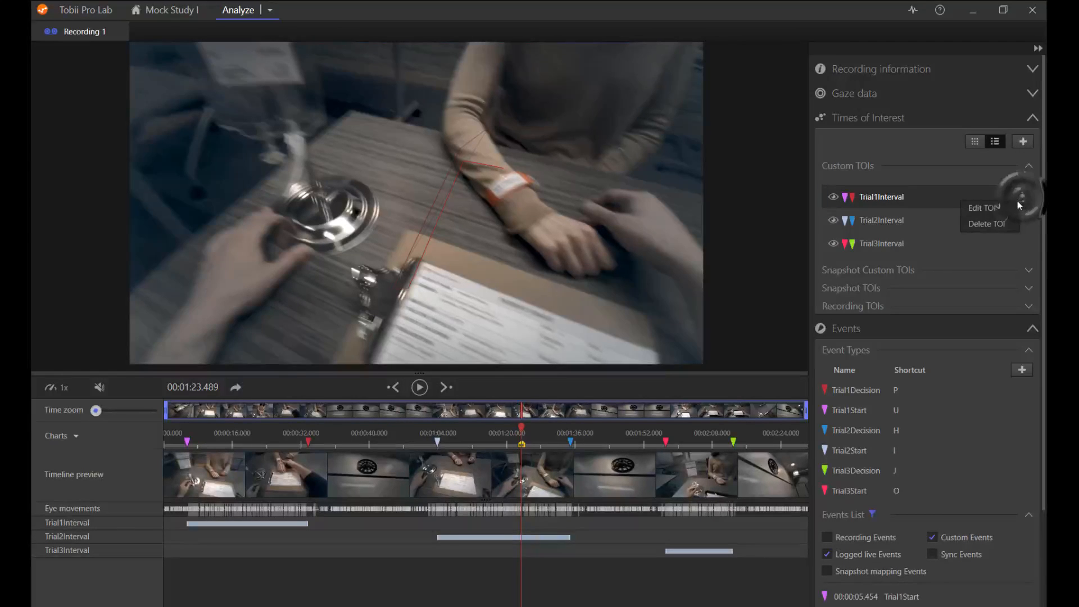
pyautogui.click(1004, 209)
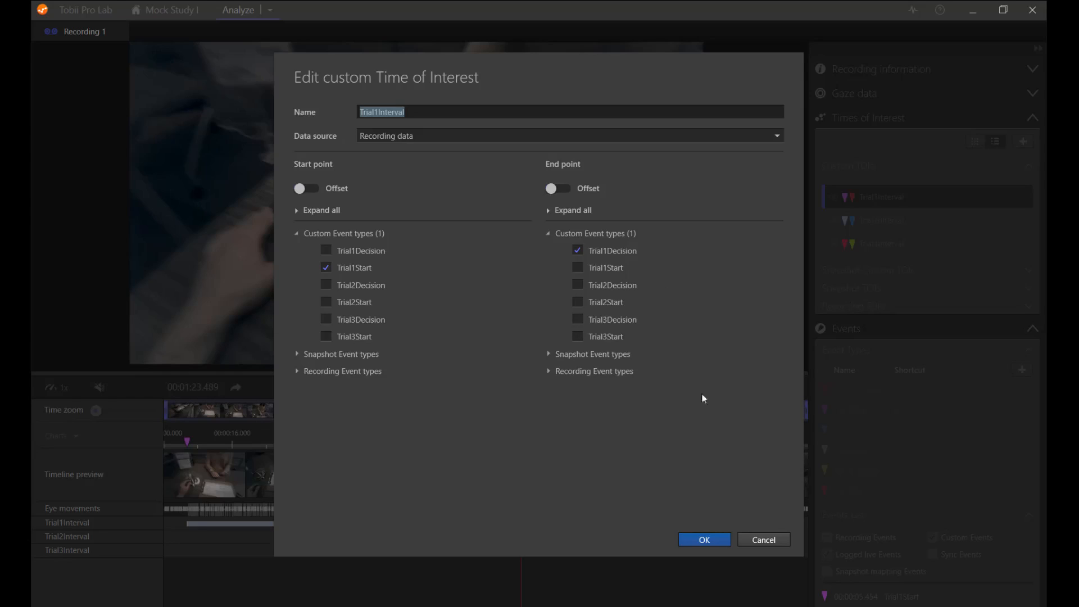
pyautogui.click(752, 539)
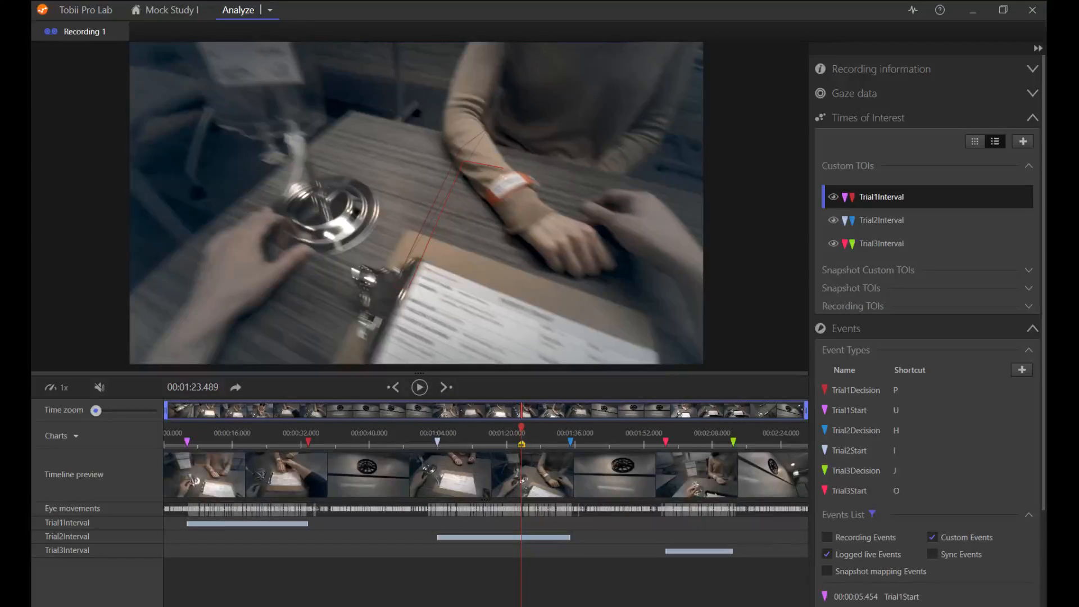
# Open the 01.Medication.Label heat map visualization and set it to absolute duration with 70 % opacity.
pyautogui.click(271, 10)
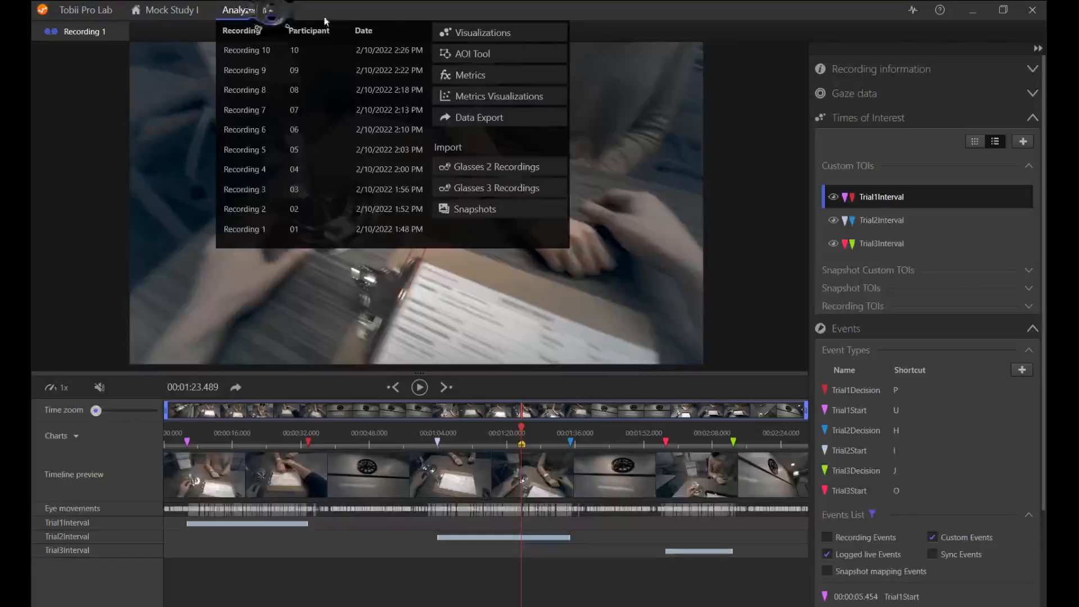
pyautogui.click(467, 32)
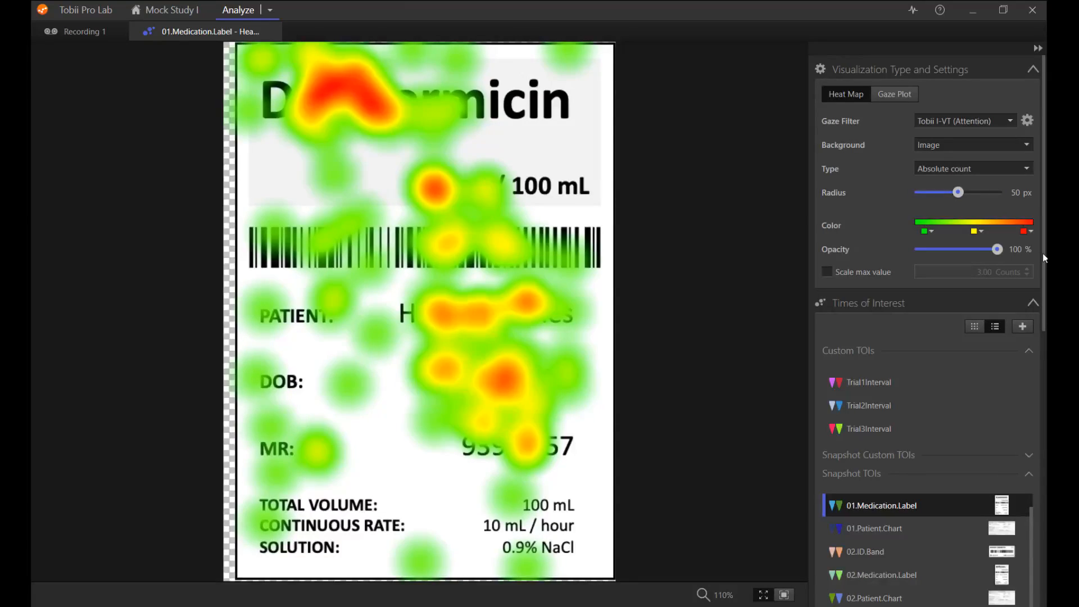
pyautogui.click(942, 170)
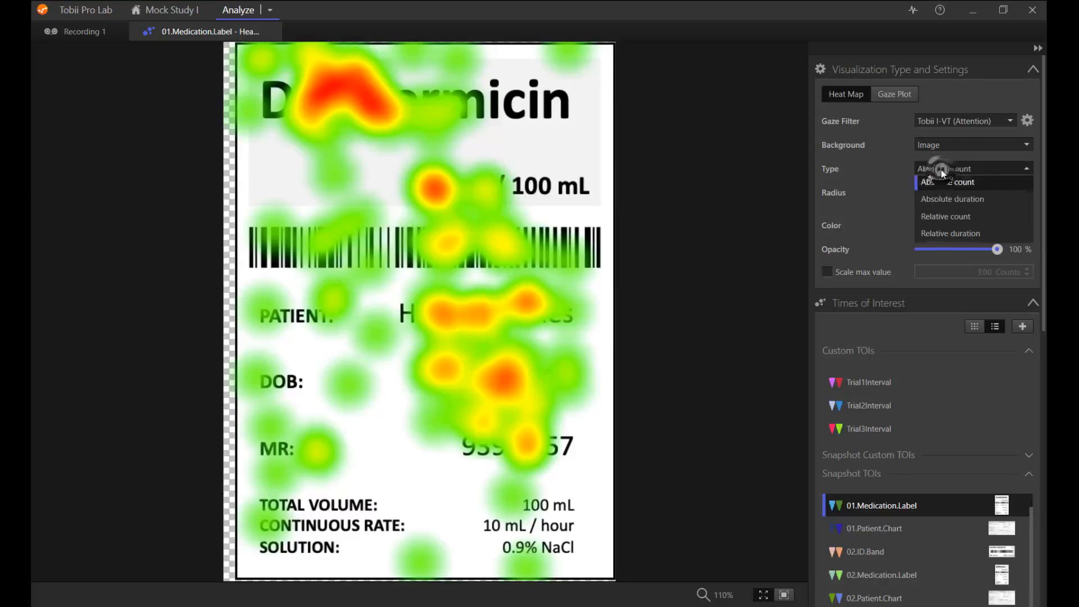
pyautogui.click(963, 200)
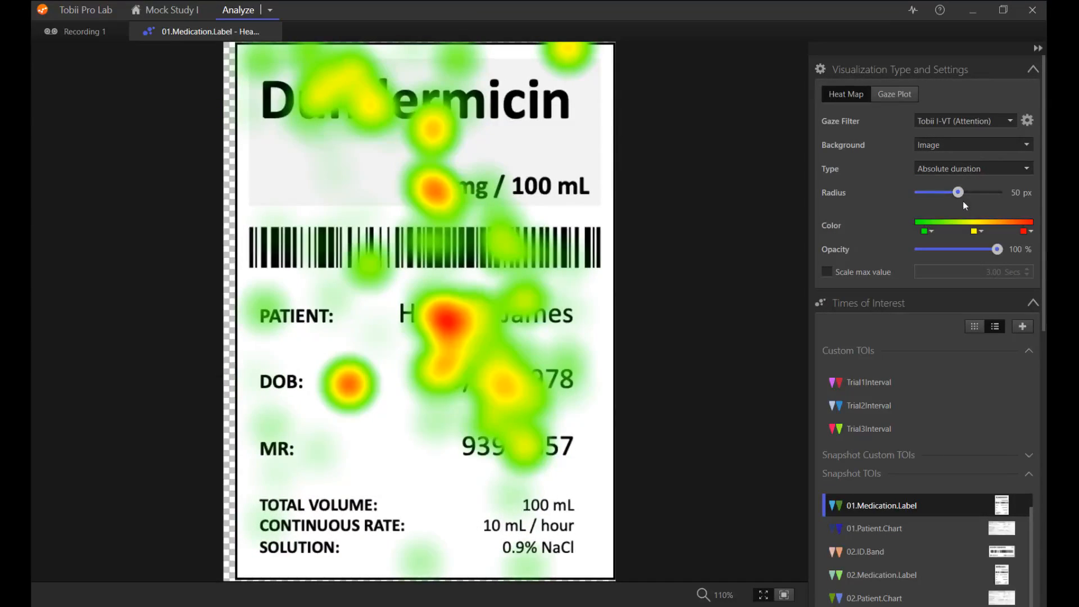
pyautogui.moveTo(997, 250); pyautogui.dragTo(975, 256)
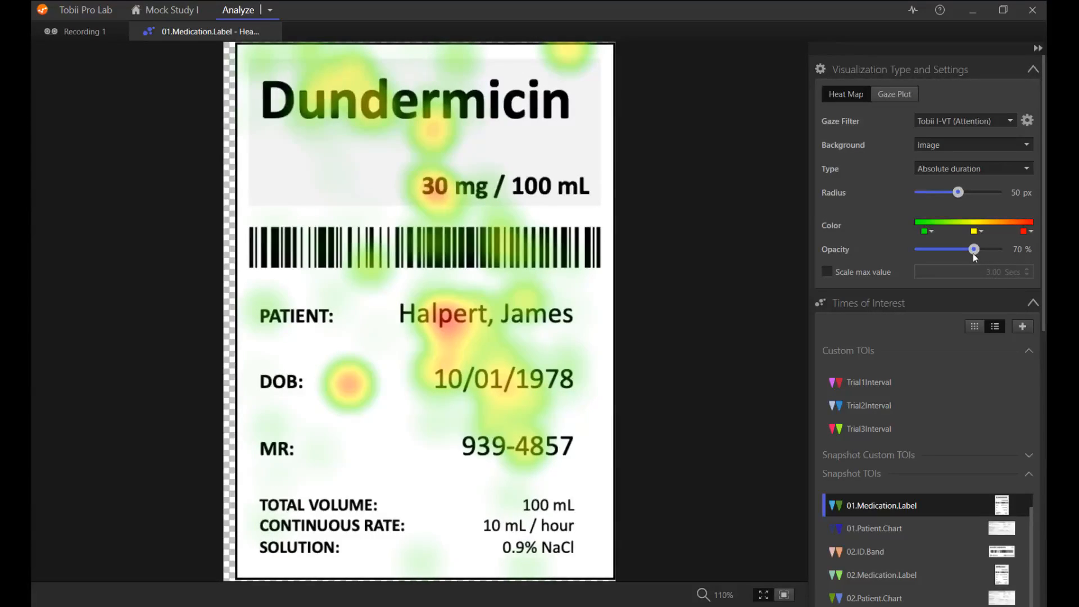
# Switch the 01.Medication.Label visualization to a gaze plot and inspect the details of individual fixations.
pyautogui.click(891, 93)
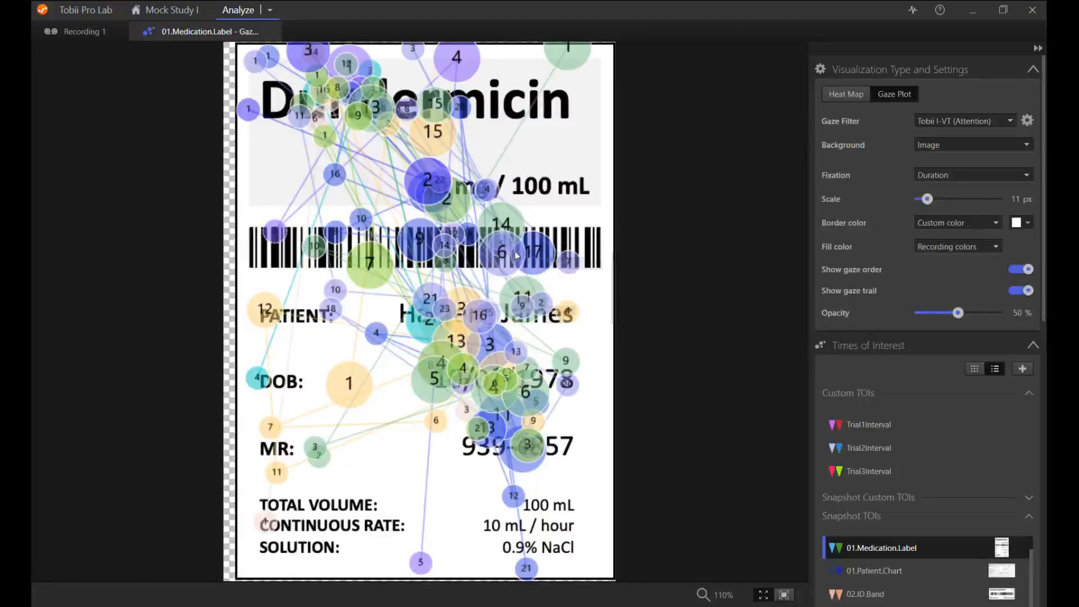
pyautogui.moveTo(546, 254)
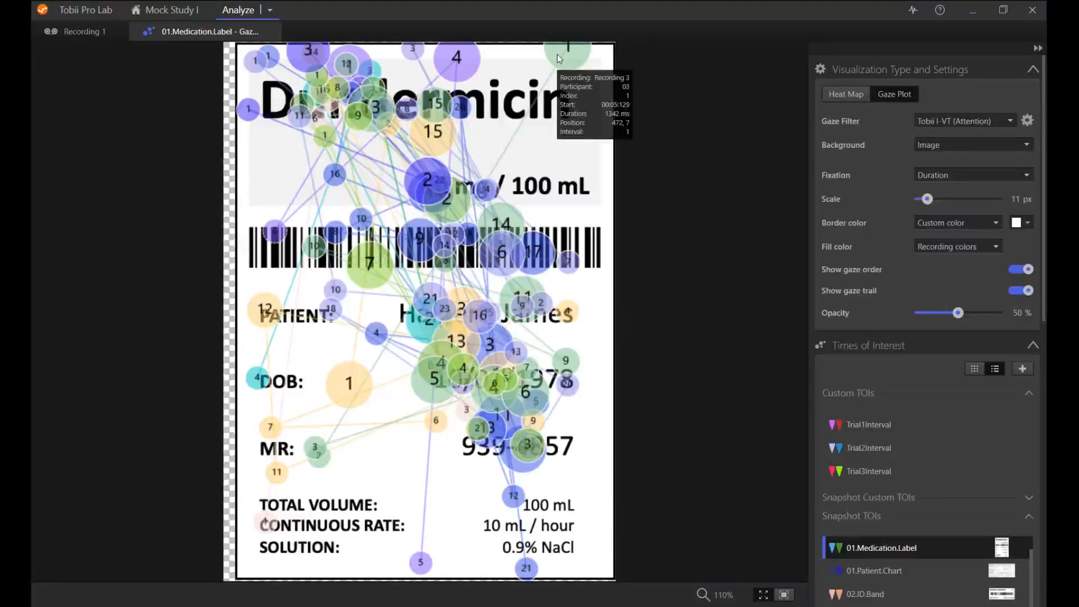
pyautogui.moveTo(363, 385)
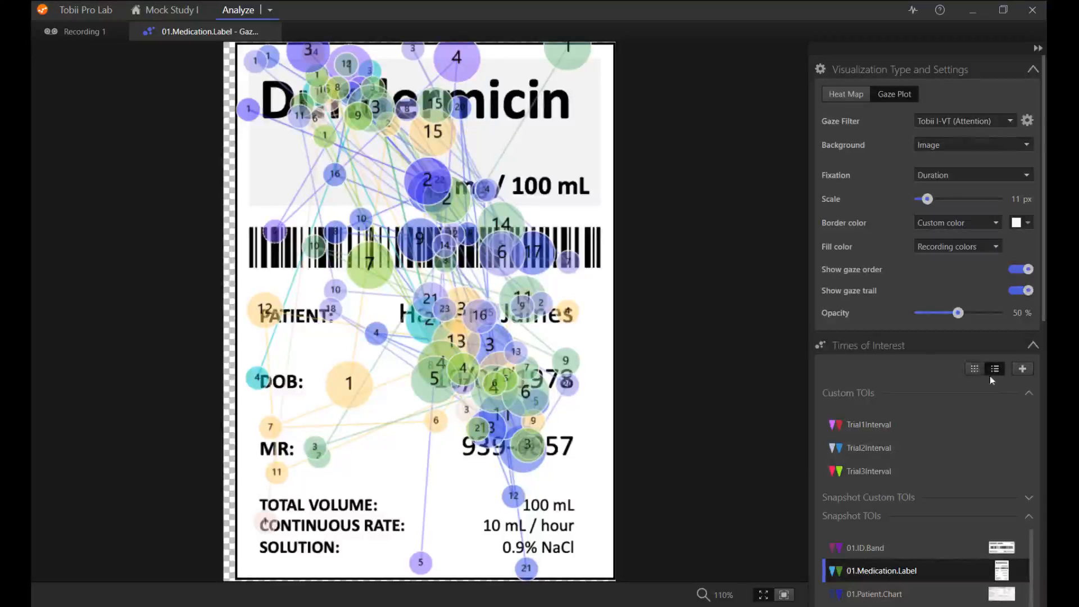
# Compare the gaze plot for participants with Trial 3 Give Medicine set to Yes and to No by filtering the participant variables.
pyautogui.scroll(-10, 922, 344)
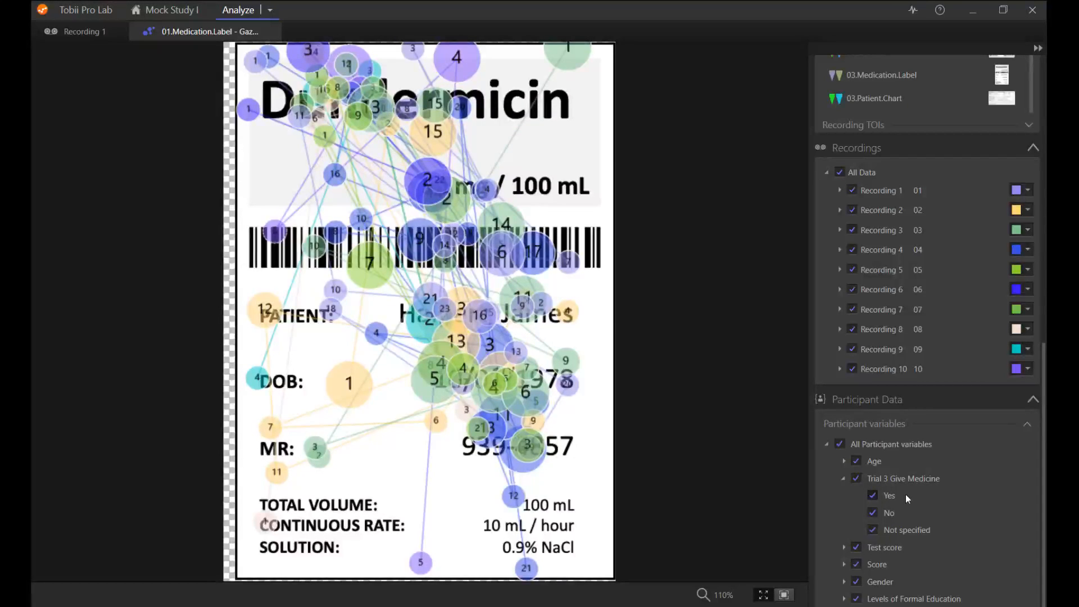
pyautogui.click(873, 513)
pyautogui.click(872, 531)
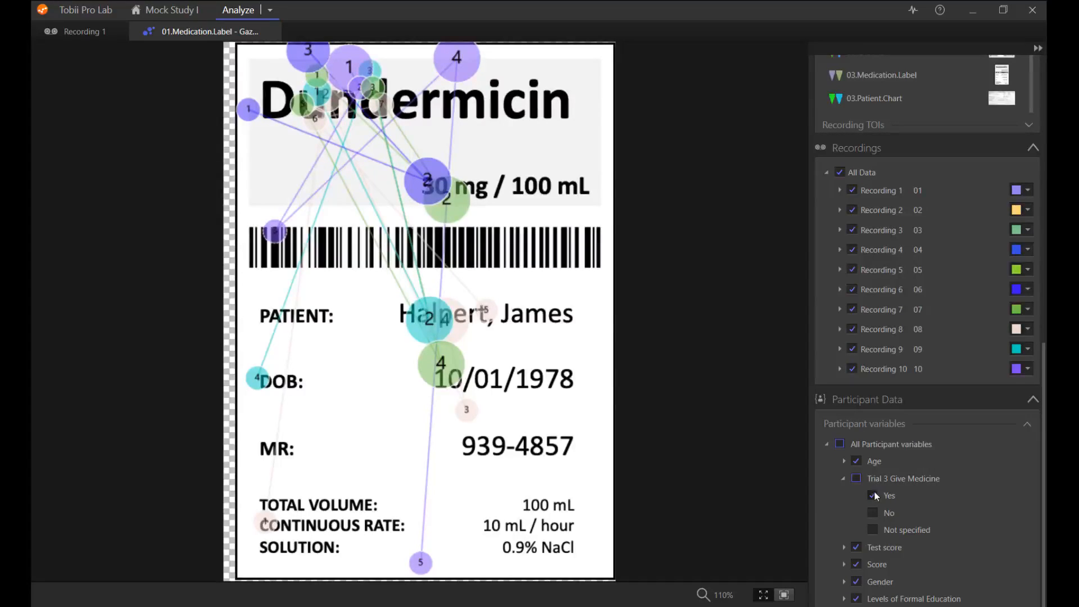
pyautogui.click(873, 512)
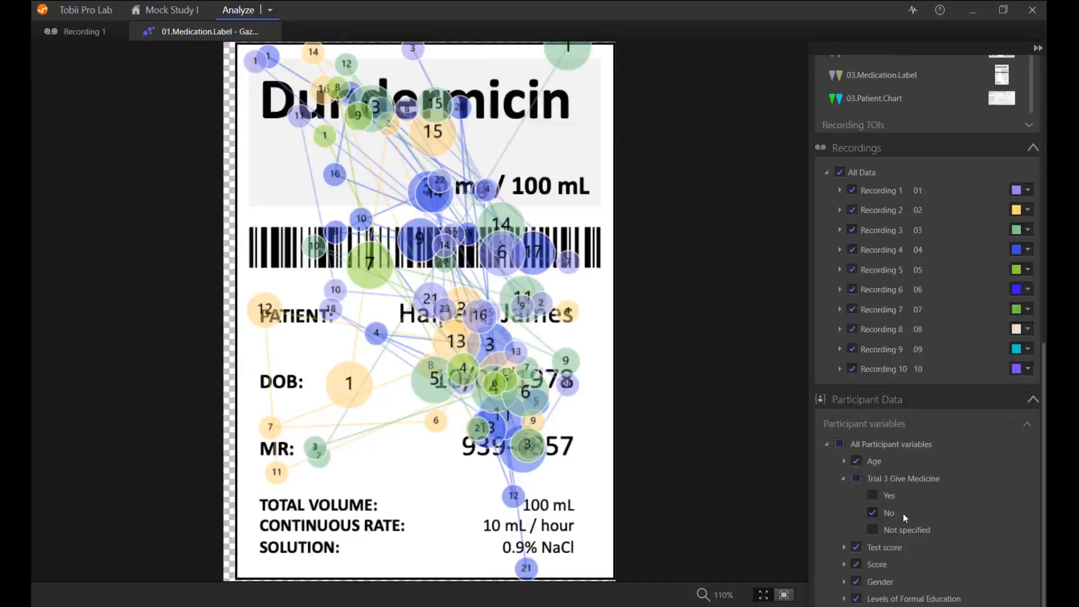
pyautogui.click(875, 512)
pyautogui.click(875, 497)
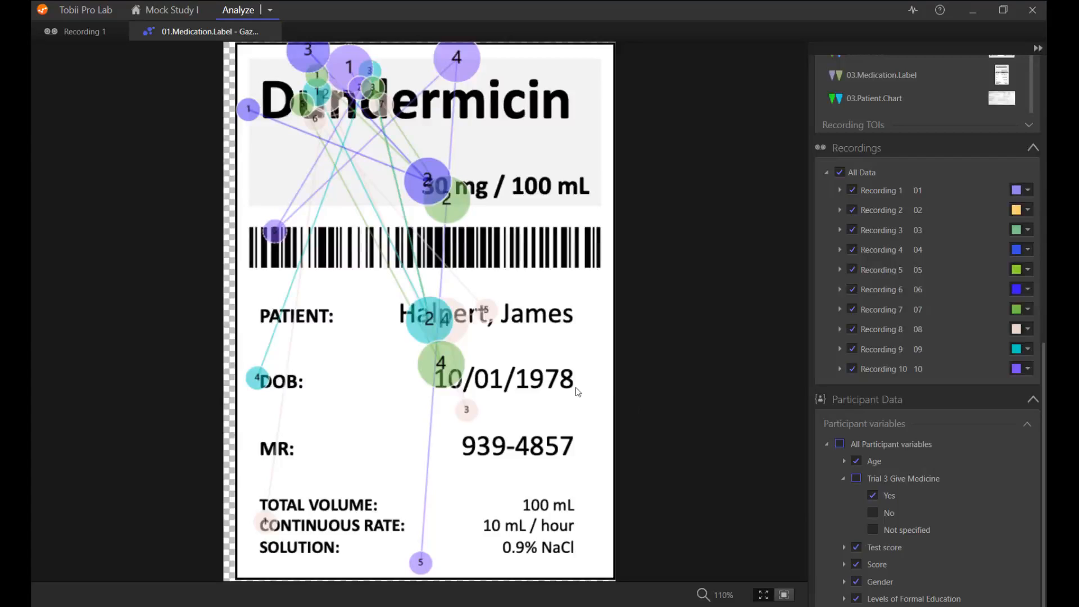
pyautogui.click(875, 493)
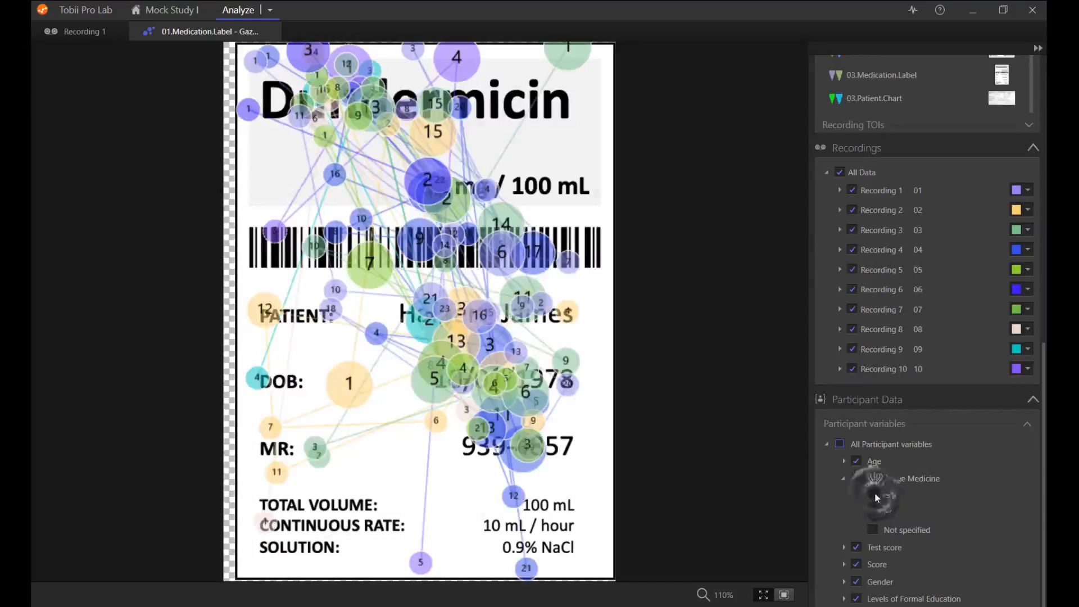
pyautogui.click(873, 512)
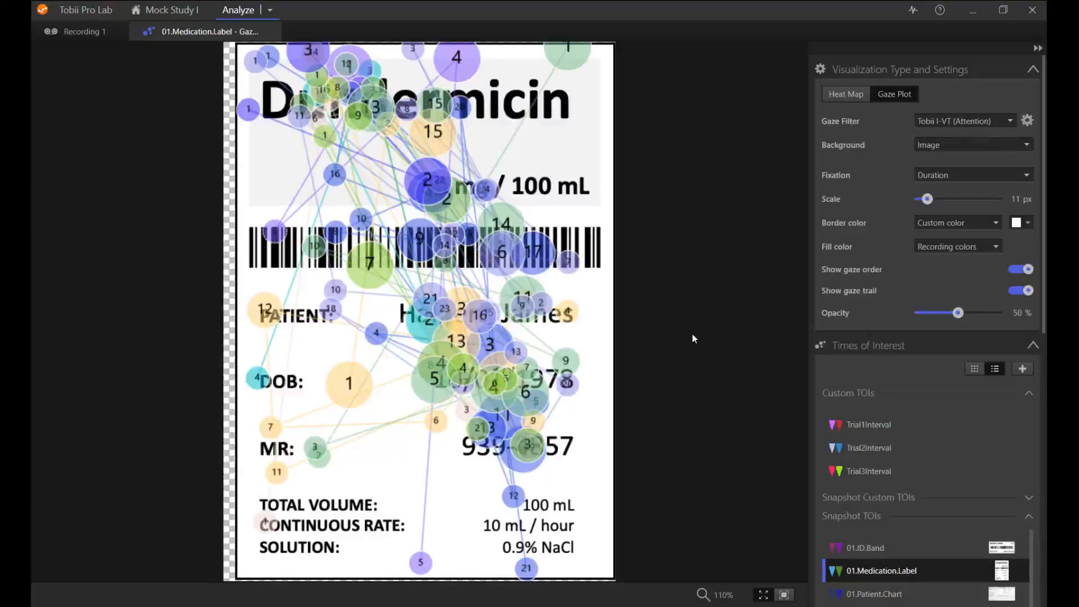
# Open the AOI Tool on the 01.Medication.Label image.
pyautogui.click(269, 11)
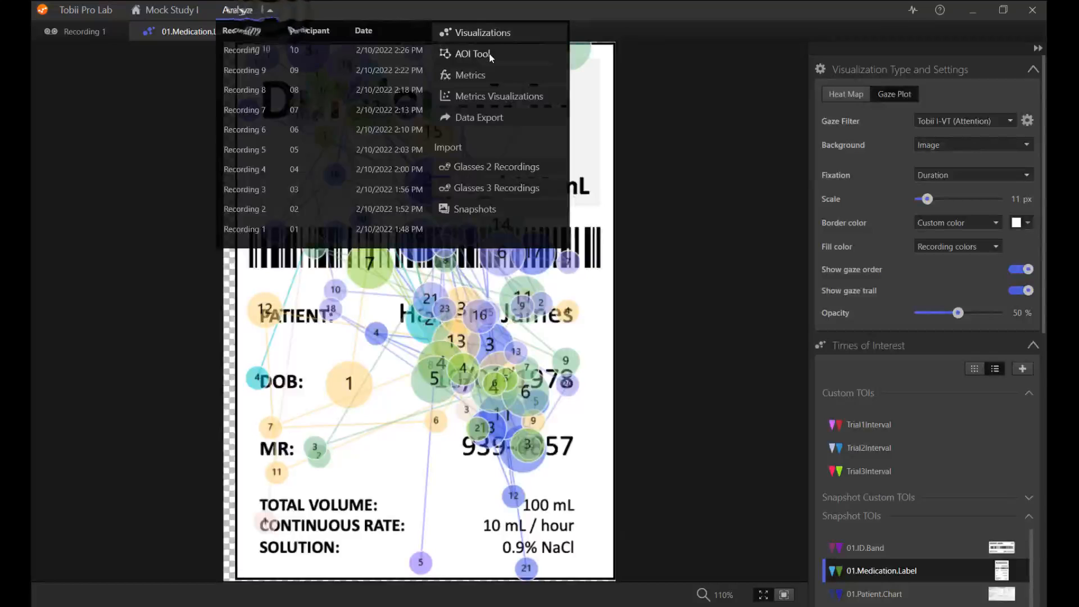
pyautogui.click(491, 56)
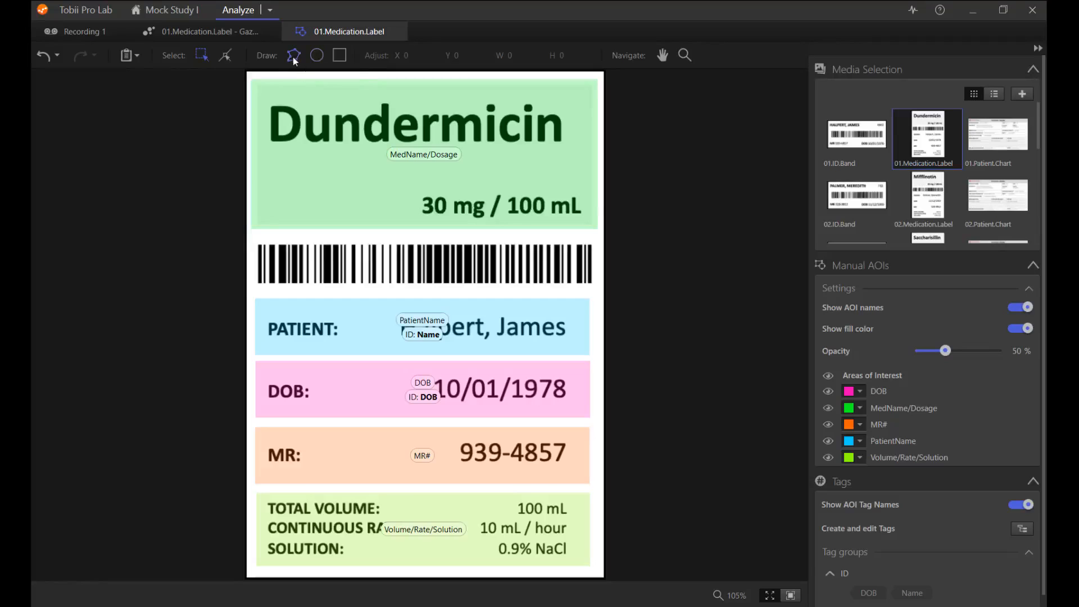
# Draw a rectangular AOI over the barcode, move it up toward the dosage text and resize it to about 184 × 125.
pyautogui.click(339, 55)
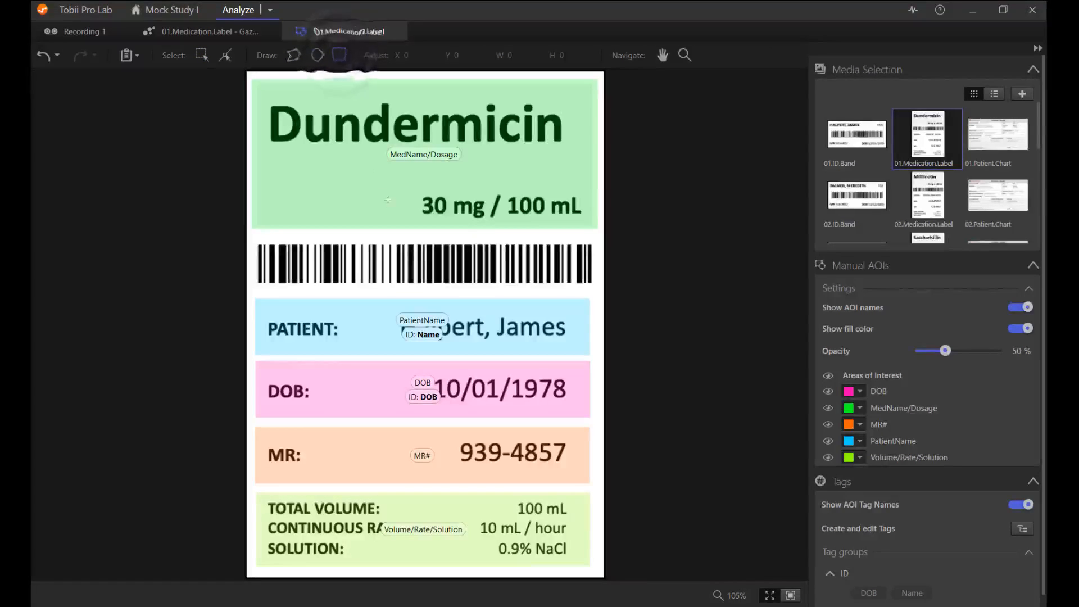
pyautogui.moveTo(400, 235); pyautogui.dragTo(589, 350)
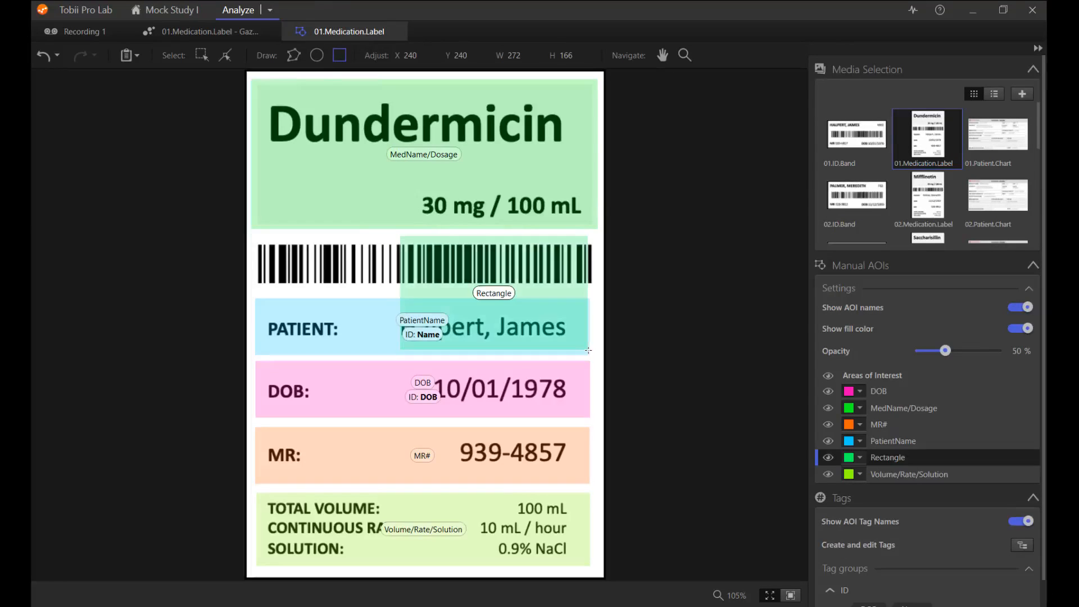
pyautogui.click(201, 55)
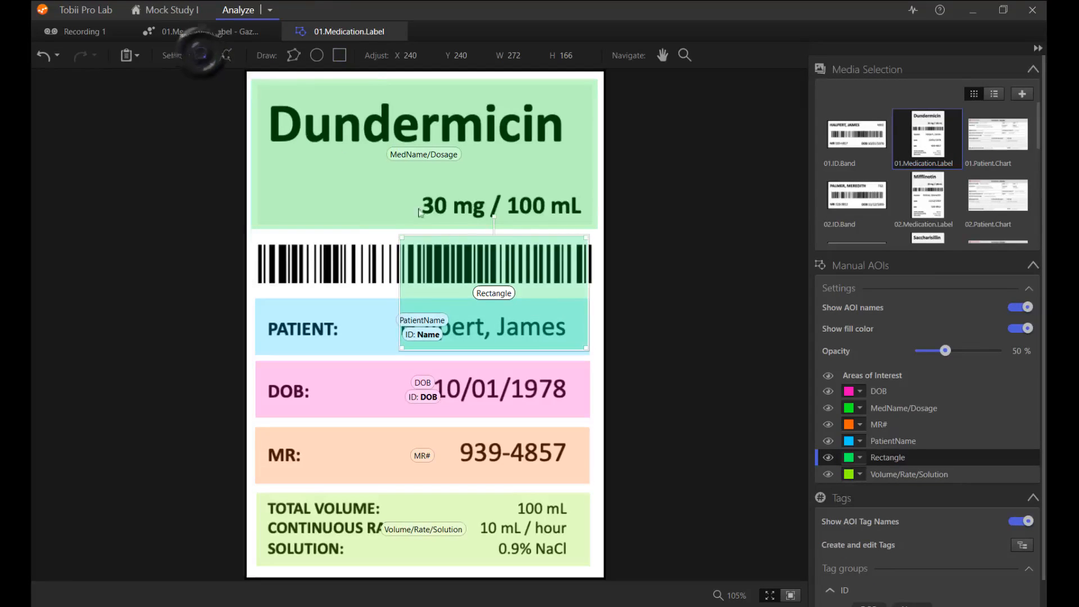
pyautogui.moveTo(525, 283); pyautogui.dragTo(468, 236)
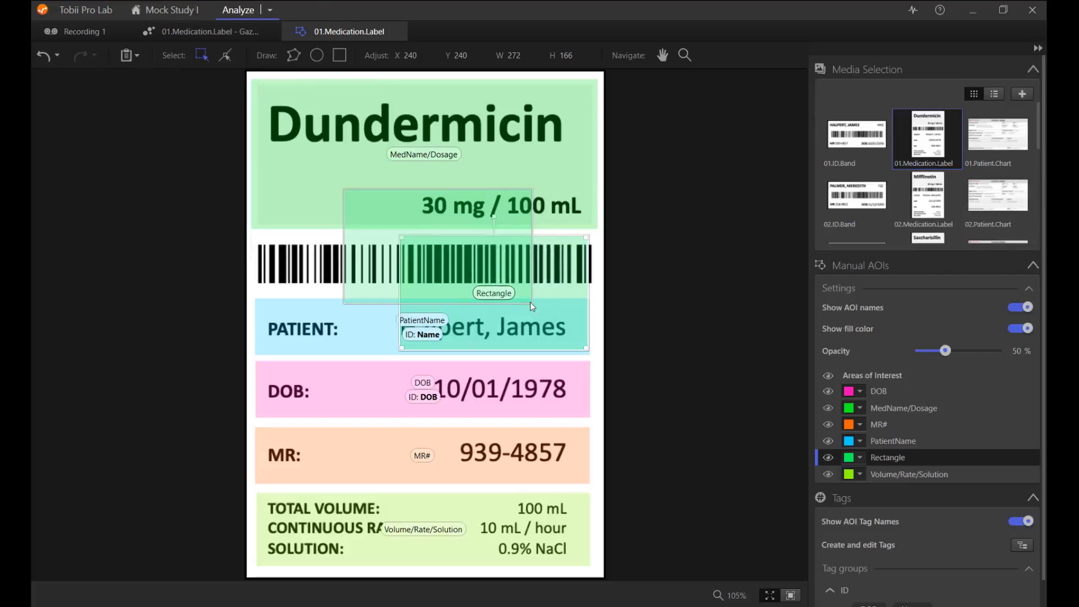
pyautogui.moveTo(531, 302); pyautogui.dragTo(471, 274)
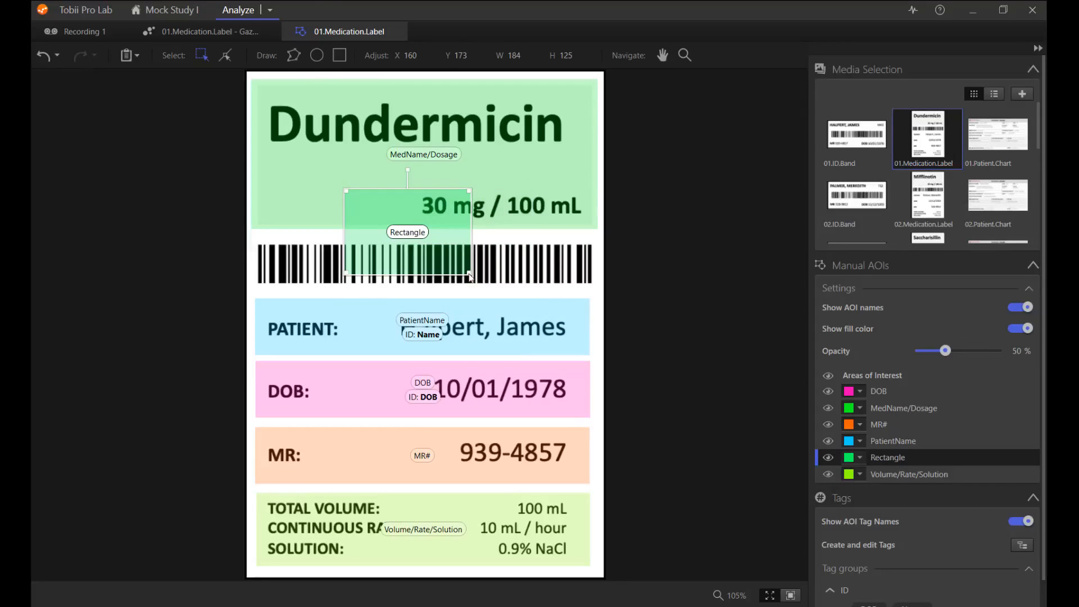
# Open the new rectangular AOI's name for editing, leave it unchanged and delete the AOI.
pyautogui.doubleClick(899, 460)
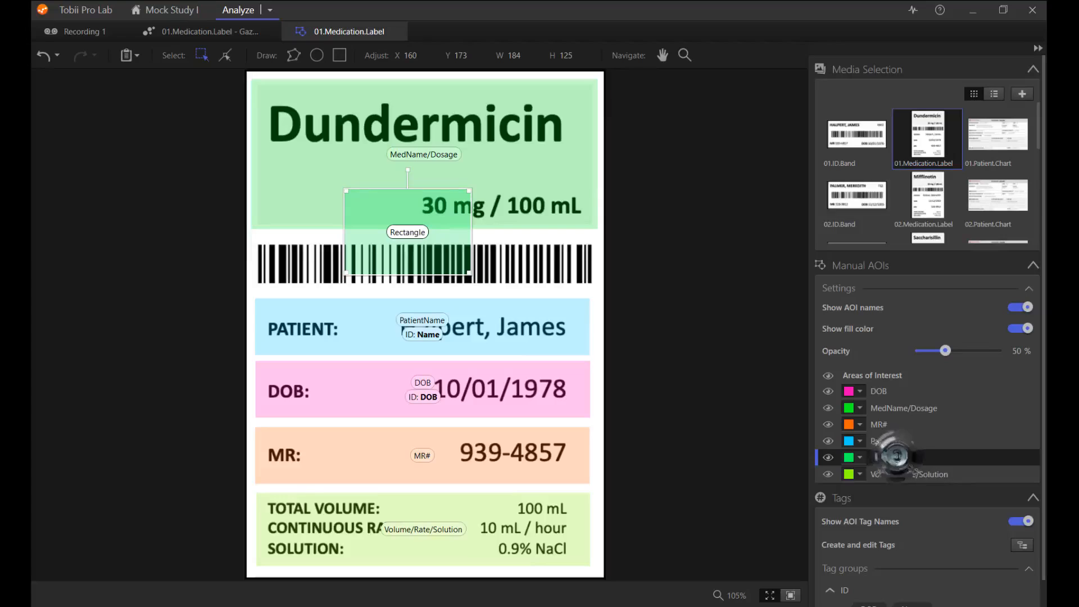
pyautogui.click(949, 457)
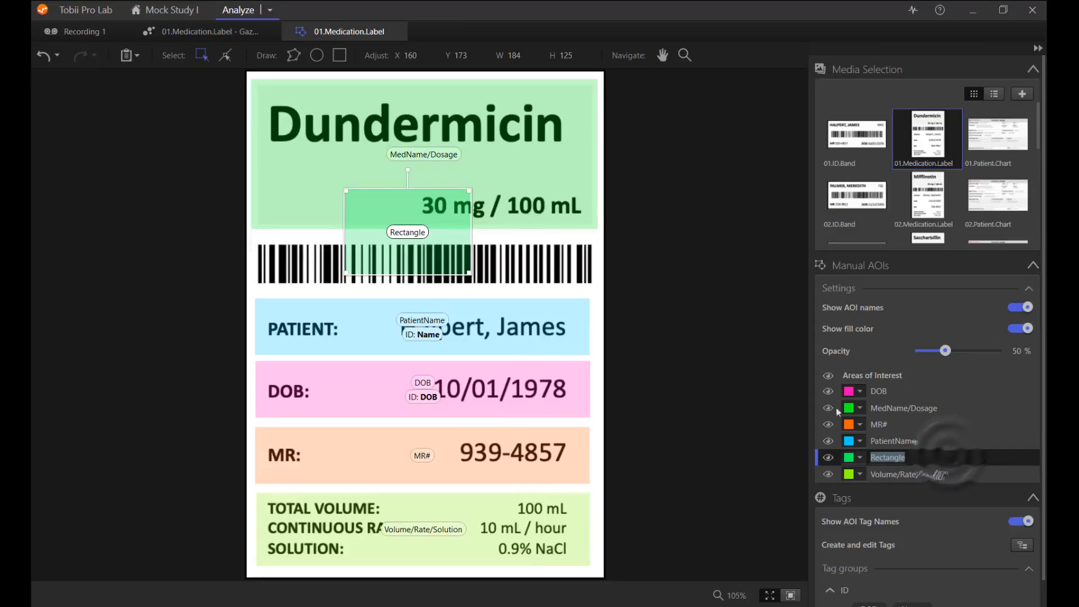
pyautogui.click(439, 246)
pyautogui.press('Delete')
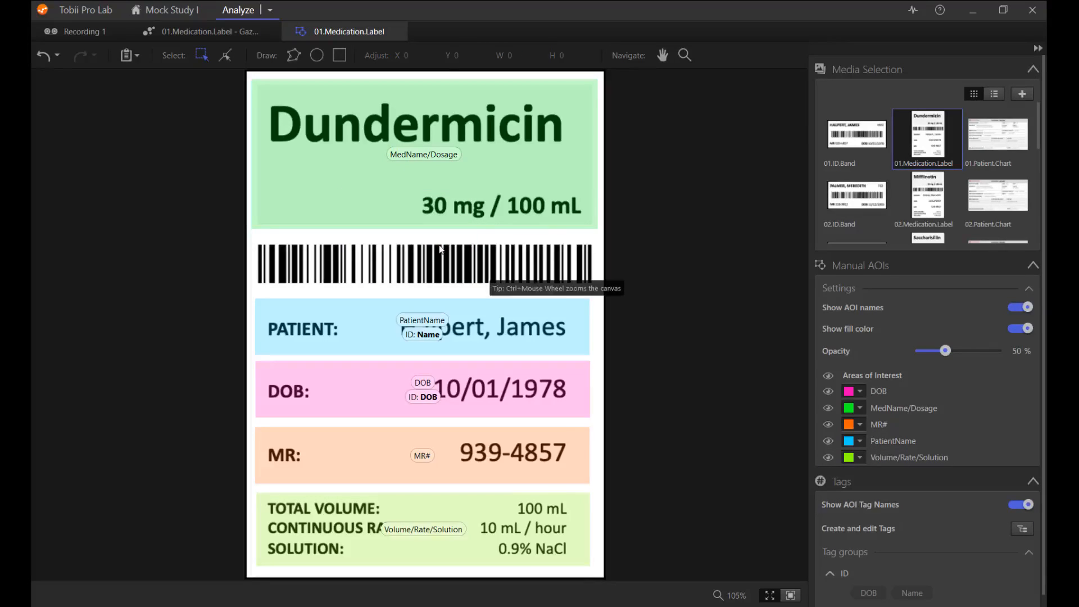
# Copy the MedName/Dosage, PatientName, DOB and MR# AOIs together and clear the selection.
pyautogui.click(476, 186)
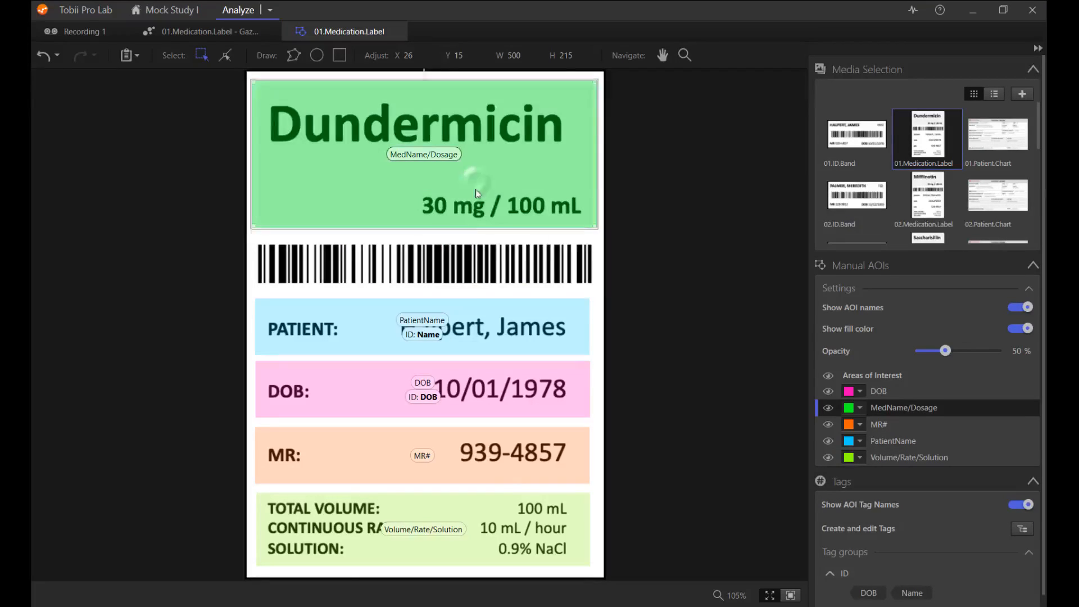
pyautogui.keyDown('ctrl'); pyautogui.click(467, 325); pyautogui.keyUp('ctrl')
pyautogui.keyDown('ctrl'); pyautogui.click(458, 391); pyautogui.keyUp('ctrl')
pyautogui.keyDown('ctrl'); pyautogui.click(462, 436); pyautogui.keyUp('ctrl')
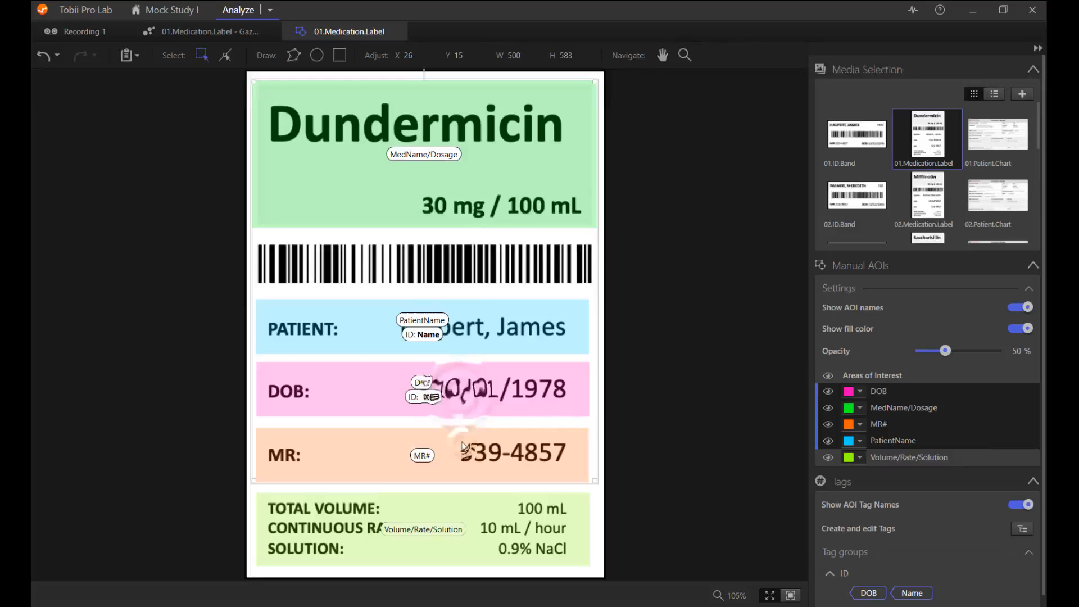
pyautogui.rightClick(473, 401)
pyautogui.click(506, 427)
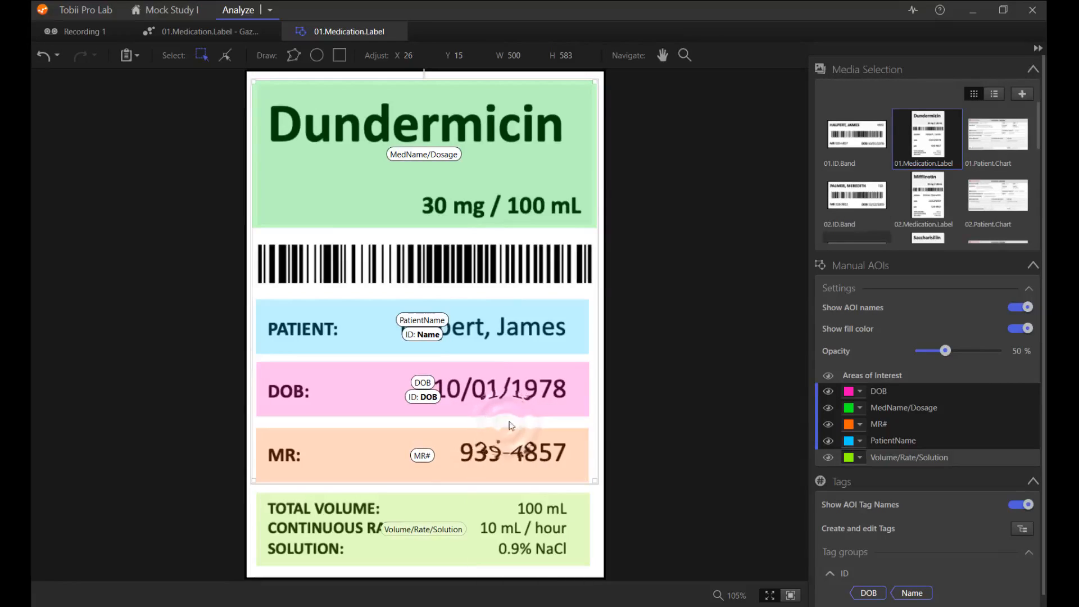
pyautogui.click(678, 289)
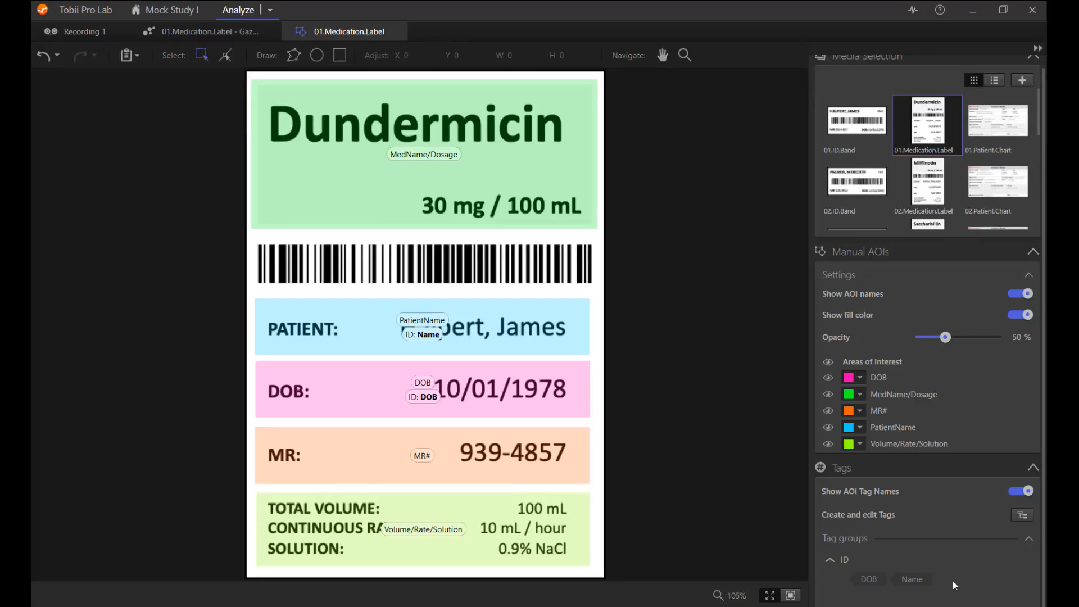
# Inspect the ID group tags assigned to the PatientName and DOB AOIs.
pyautogui.click(541, 333)
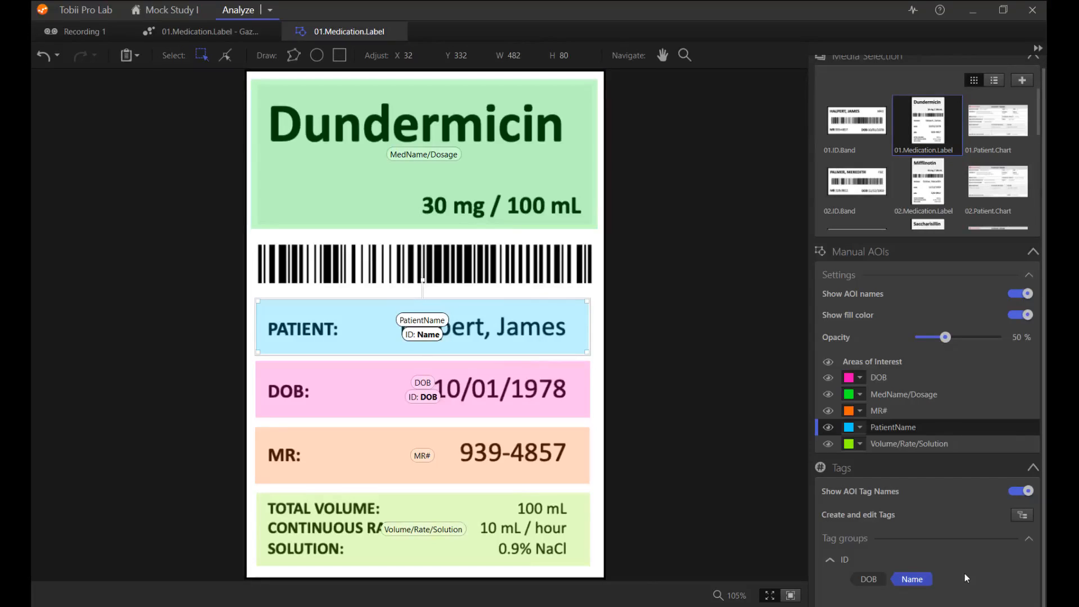
pyautogui.click(879, 377)
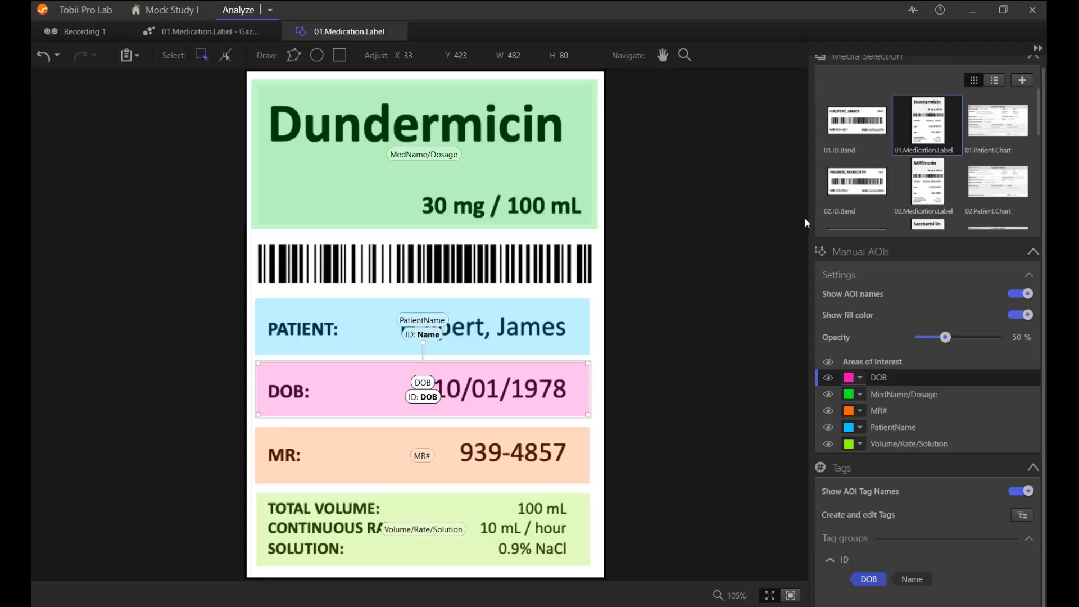
# Open Recording 1 in the AOI Tool and draw an elliptical AOI about 337 × 286 over the seated person's arm at 00:00:10.435.
pyautogui.scroll(-5, 859, 168)
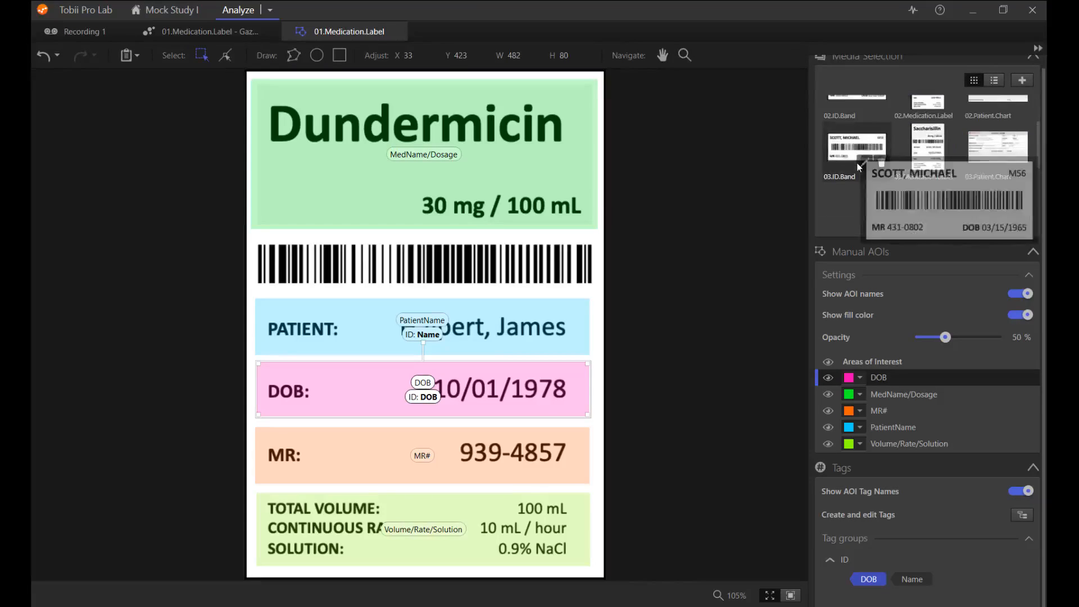
pyautogui.click(856, 112)
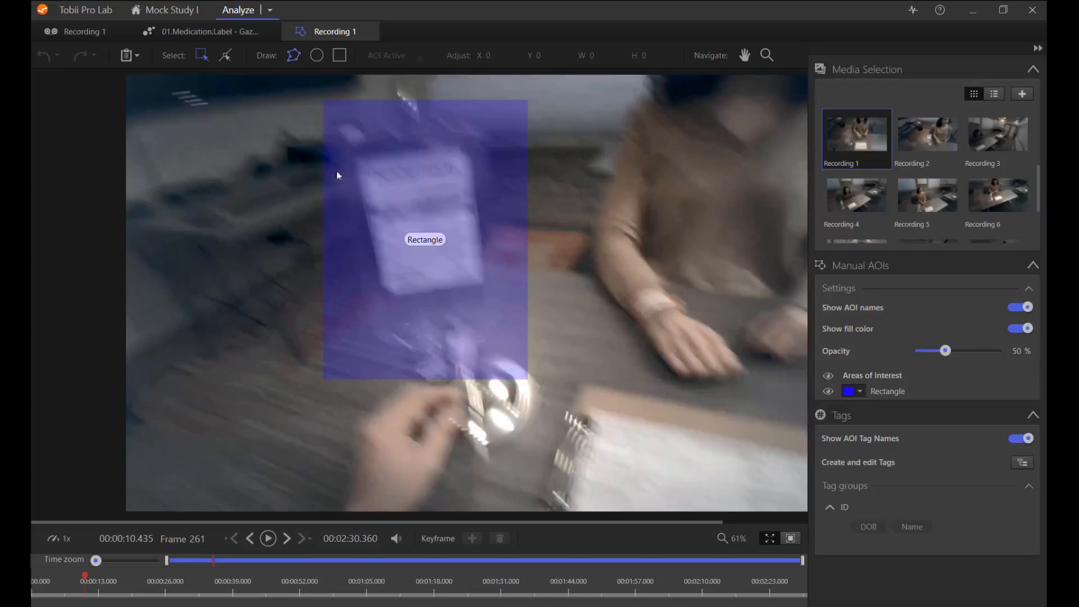
pyautogui.click(314, 59)
pyautogui.moveTo(584, 163); pyautogui.dragTo(722, 279)
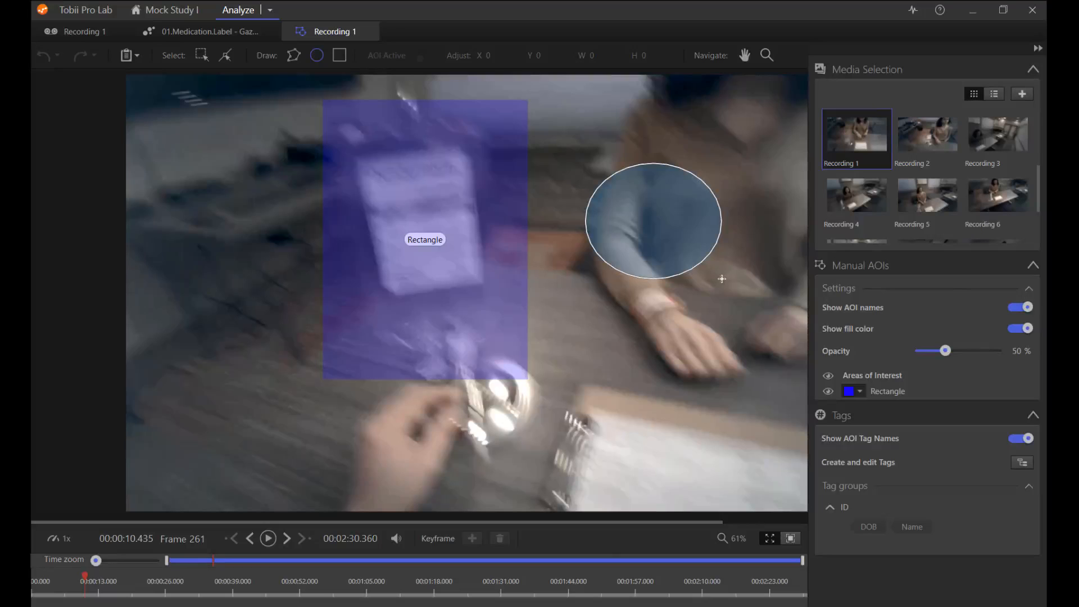
pyautogui.click(202, 54)
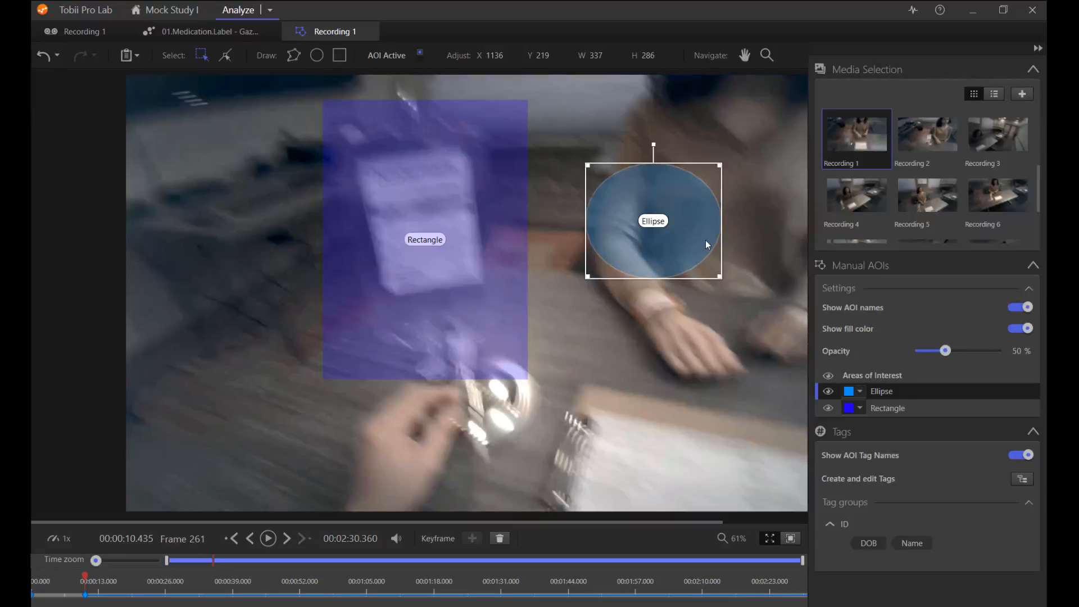
# Play part of the recording, return to 00:00:08.180 and activate the Ellipse AOI at that frame.
pyautogui.click(267, 540)
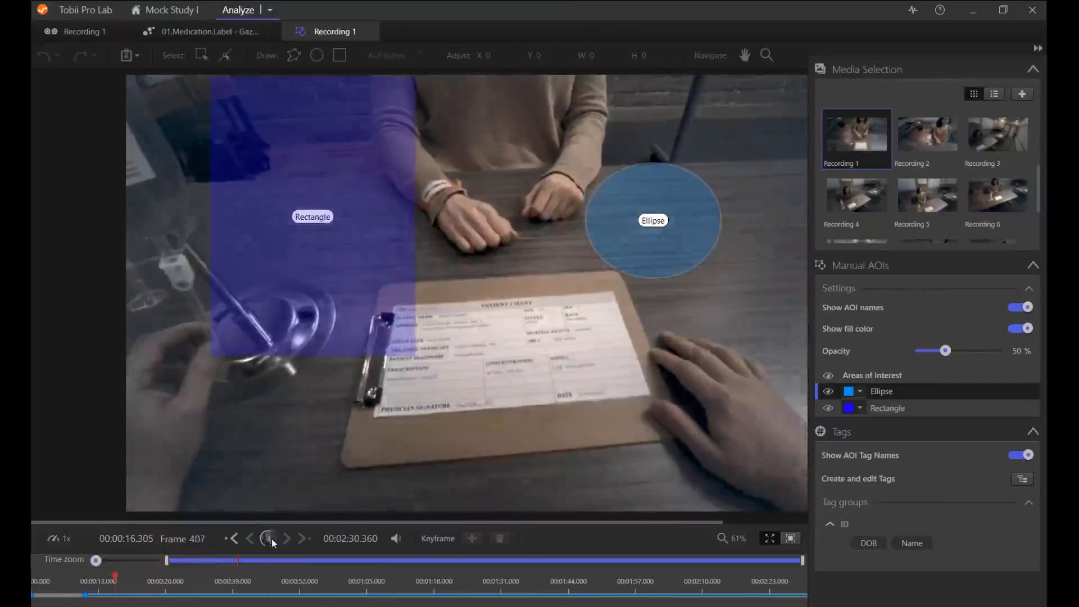
pyautogui.click(270, 539)
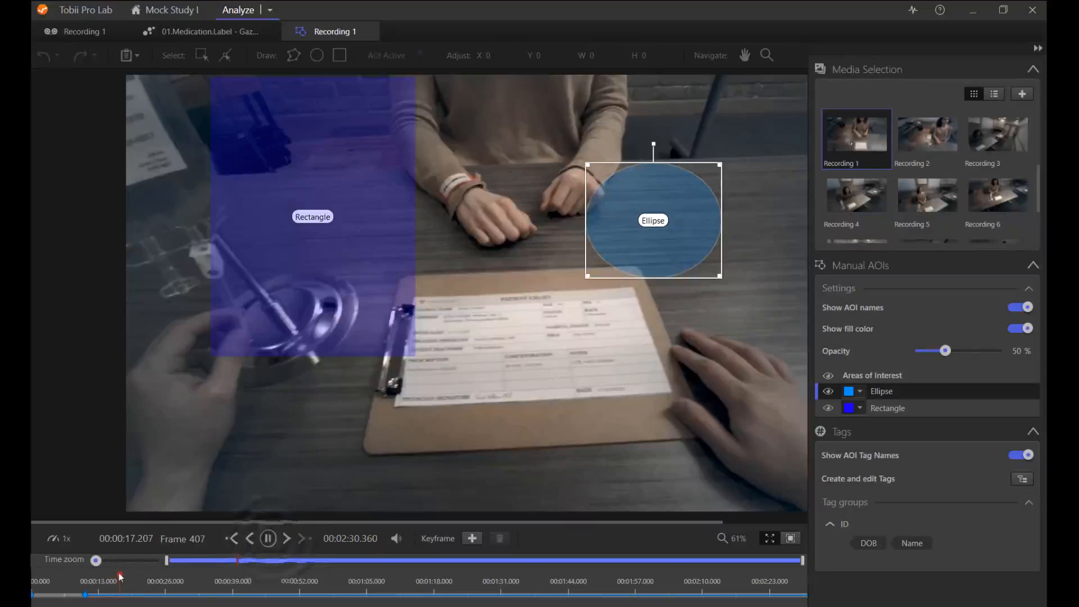
pyautogui.moveTo(119, 576); pyautogui.dragTo(73, 577)
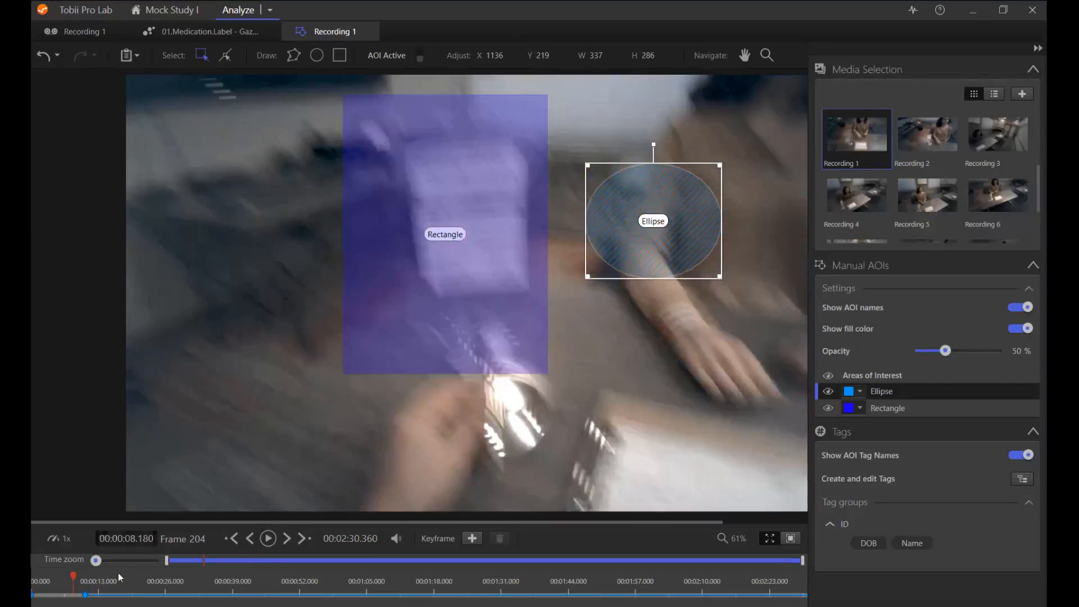
pyautogui.rightClick(678, 232)
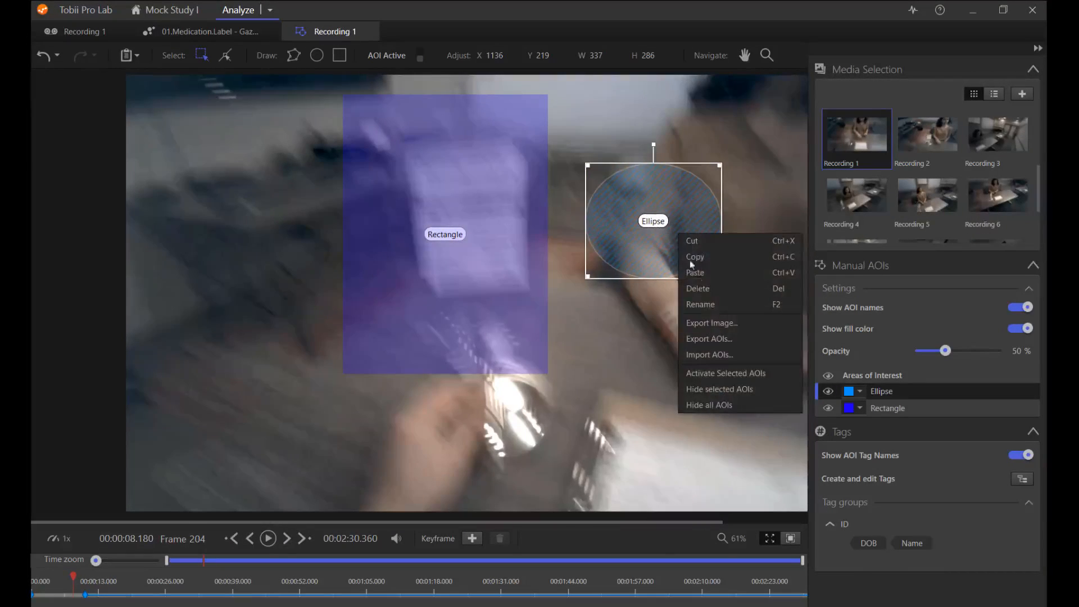
pyautogui.click(743, 374)
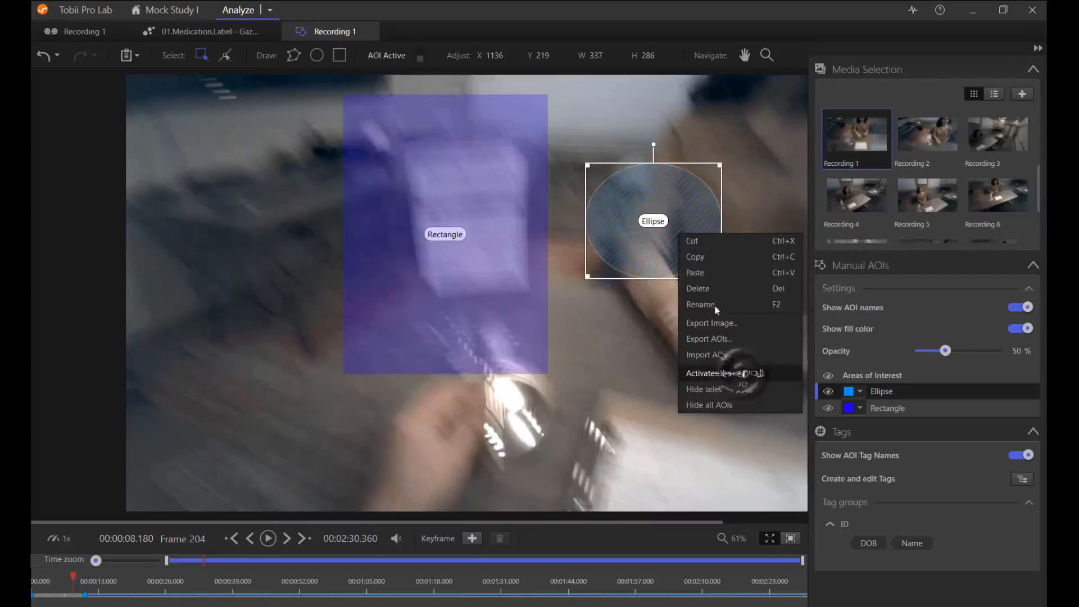
pyautogui.rightClick(679, 220)
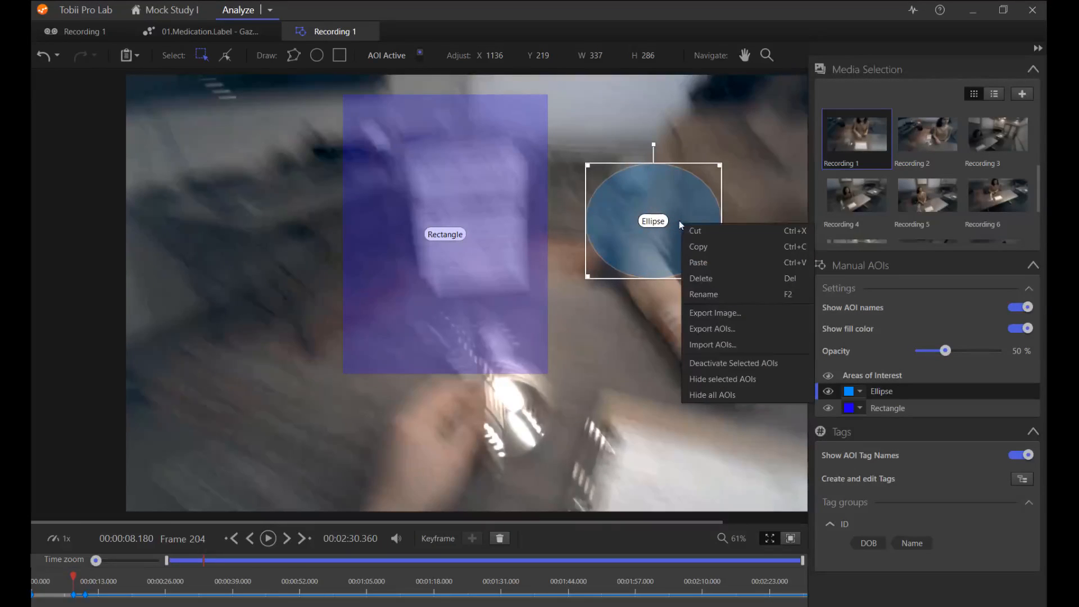
pyautogui.click(616, 323)
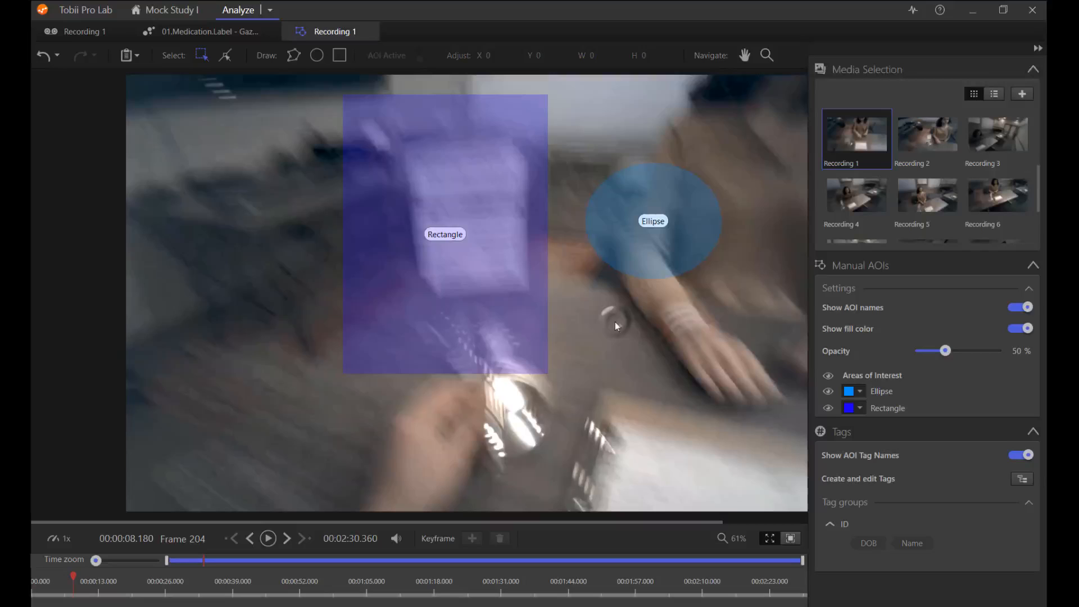
# Delete the Ellipse AOI from Recording 1.
pyautogui.click(669, 236)
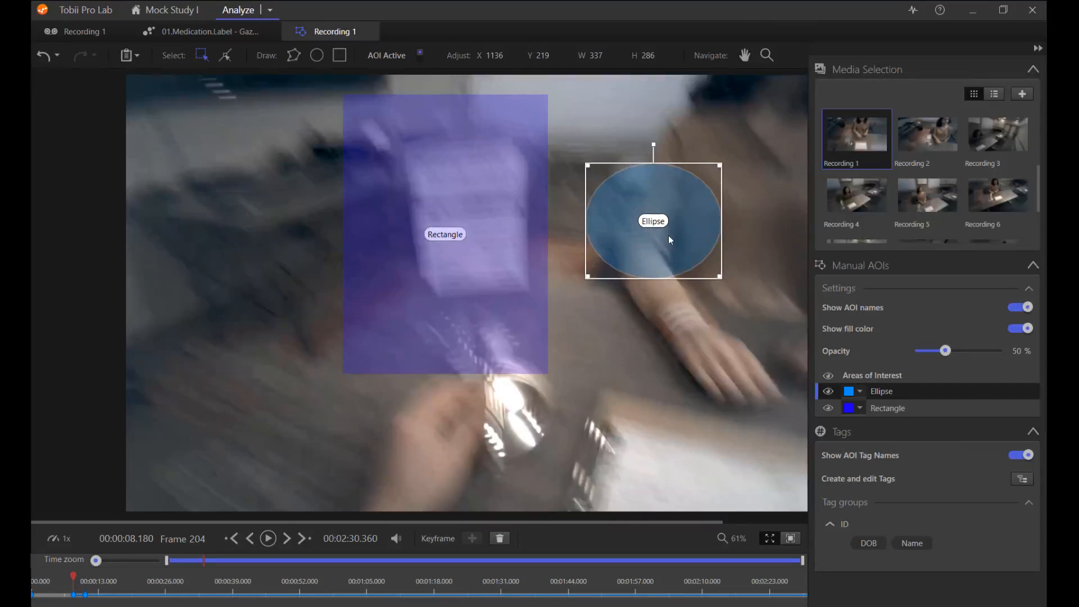
pyautogui.press('Delete')
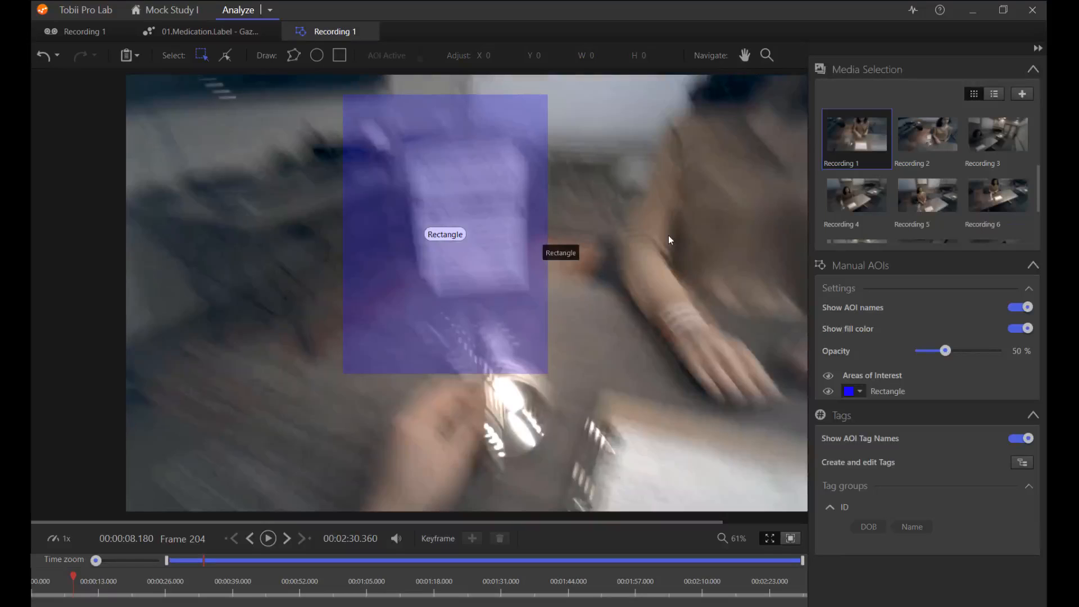
# Step frame by frame through Recording 1 and play on to 00:00:10.259, checking where the Rectangle AOI is active and follows the IV bag.
pyautogui.click(287, 540)
pyautogui.click(287, 540)
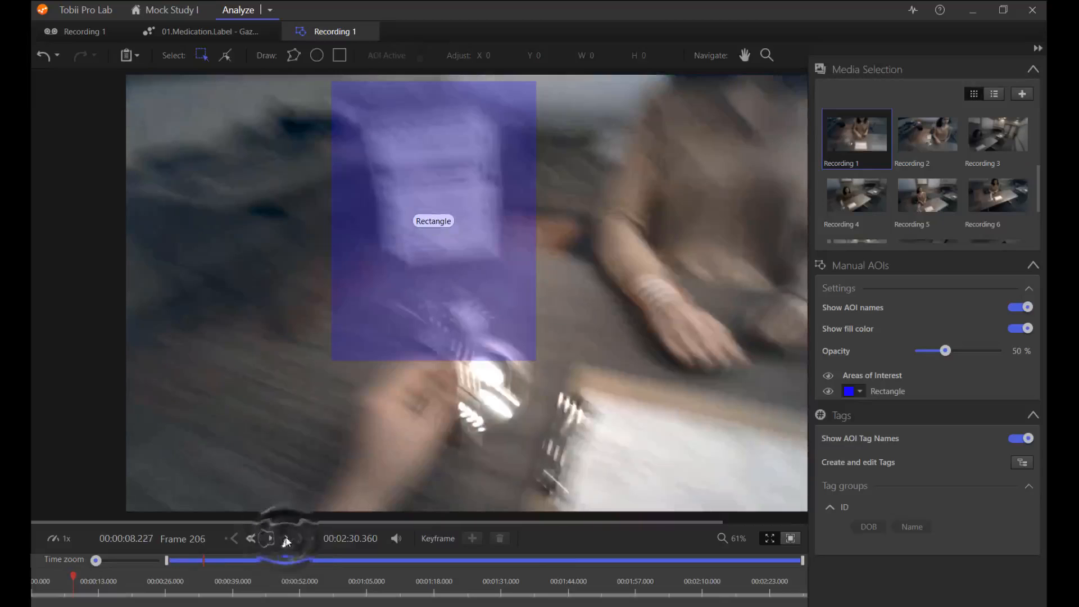
pyautogui.click(286, 539)
pyautogui.click(287, 539)
pyautogui.click(287, 540)
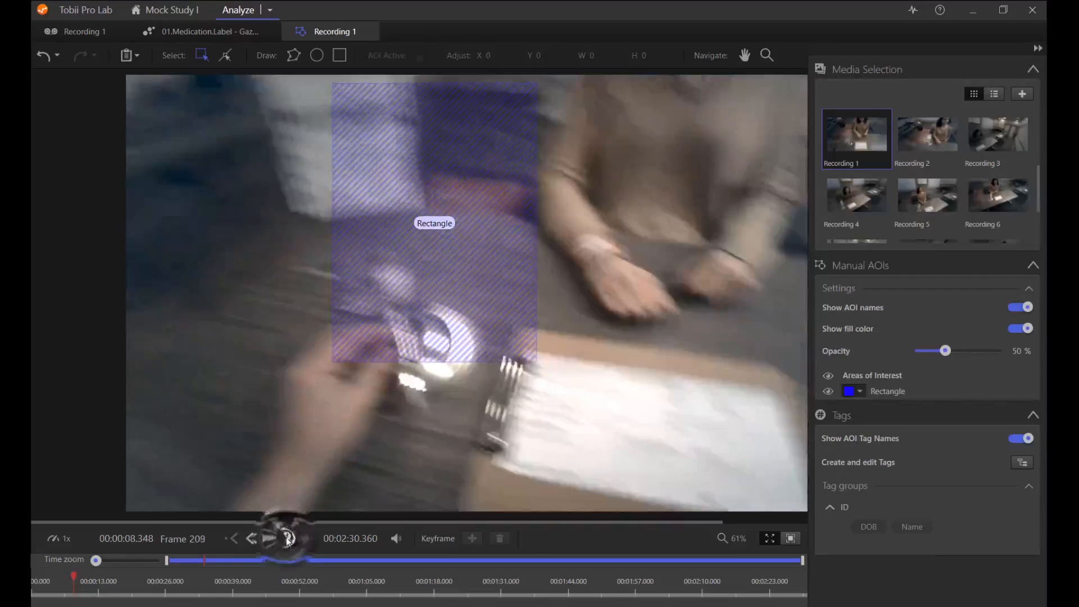
pyautogui.click(287, 539)
pyautogui.click(286, 540)
pyautogui.click(287, 539)
pyautogui.click(287, 539)
pyautogui.click(287, 539)
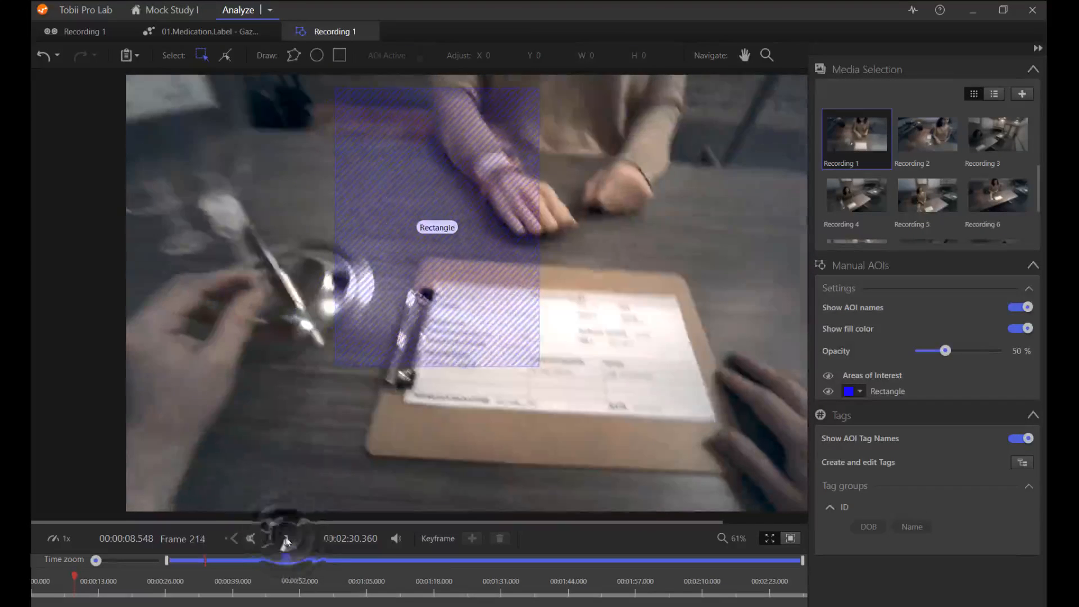
pyautogui.click(287, 539)
pyautogui.click(287, 540)
pyautogui.click(286, 540)
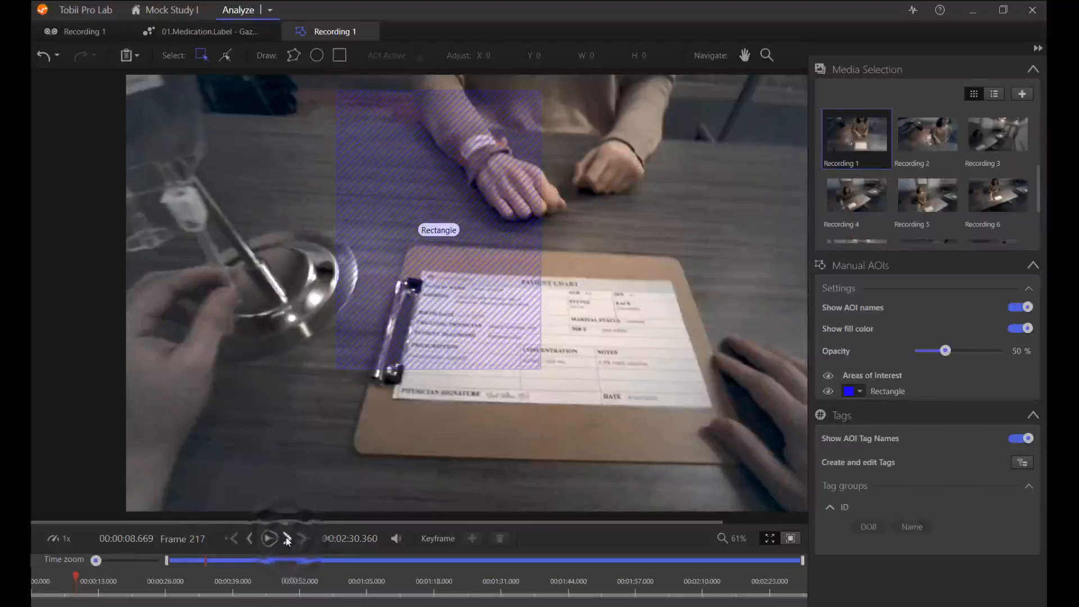
pyautogui.click(287, 540)
pyautogui.click(287, 540)
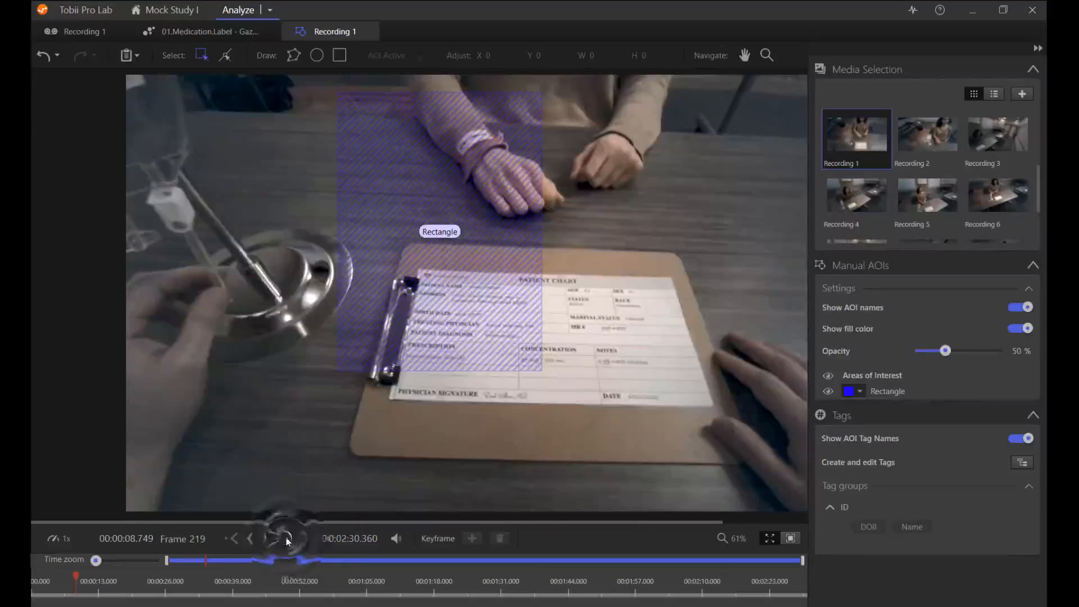
pyautogui.click(287, 539)
pyautogui.click(287, 540)
pyautogui.click(287, 540)
pyautogui.click(287, 539)
pyautogui.click(287, 539)
pyautogui.click(288, 539)
pyautogui.click(287, 540)
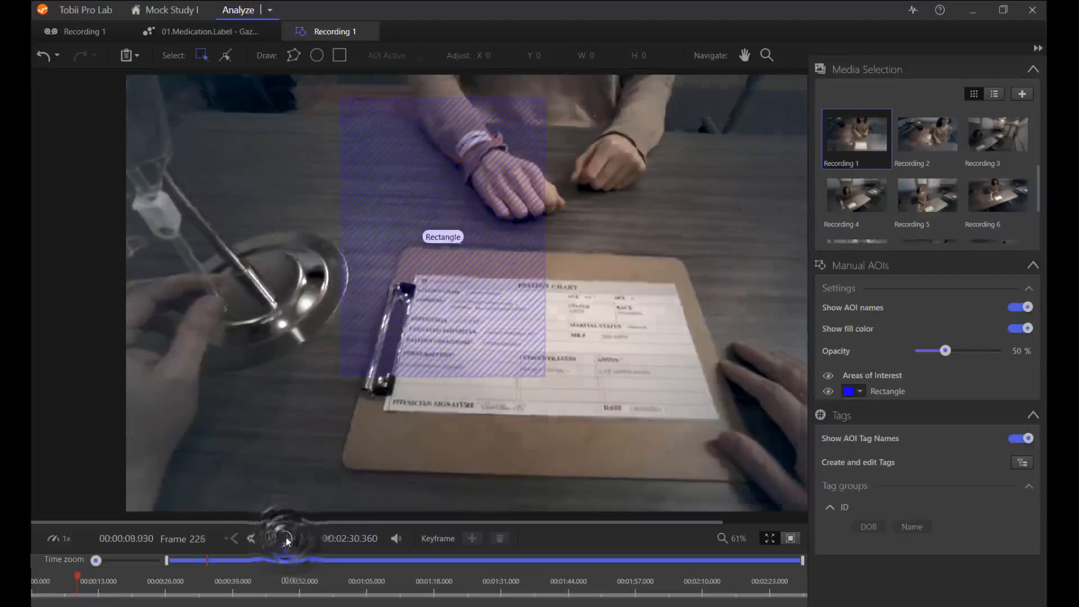
pyautogui.click(288, 539)
pyautogui.click(287, 540)
pyautogui.click(287, 540)
pyautogui.click(288, 540)
pyautogui.click(287, 540)
pyautogui.click(288, 540)
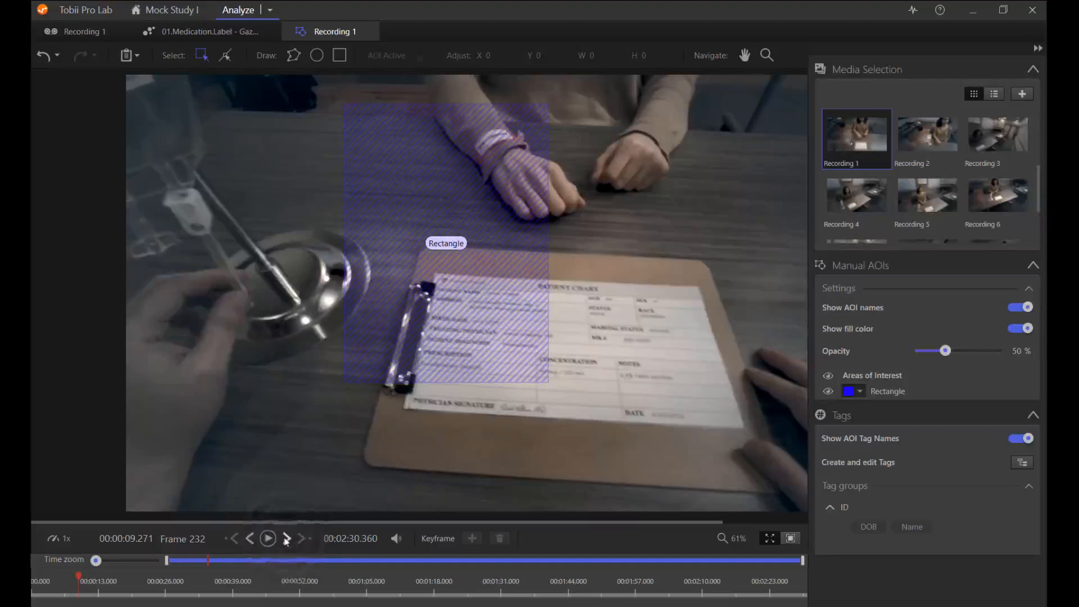
pyautogui.click(274, 540)
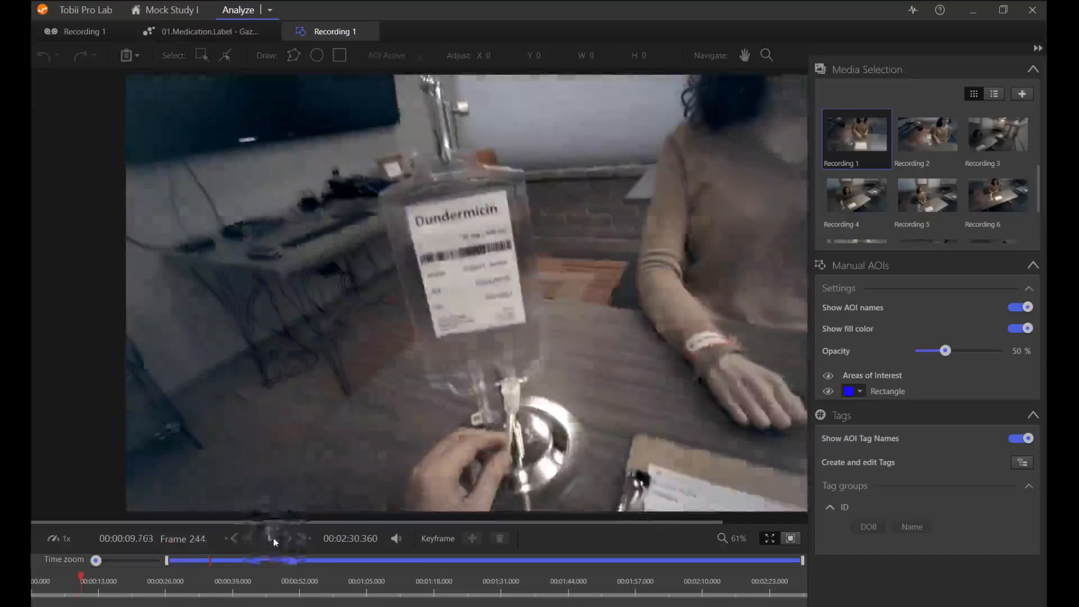
pyautogui.click(274, 540)
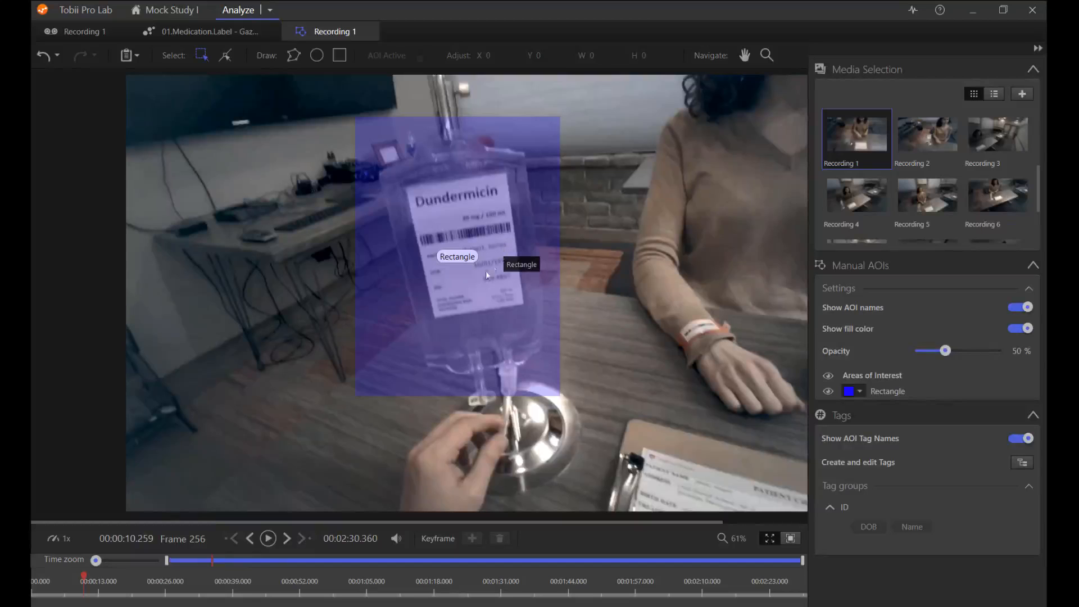
# Advance to frame 261 and reposition the Rectangle AOI over the IV bag at about X 477, Y 45.
pyautogui.click(286, 539)
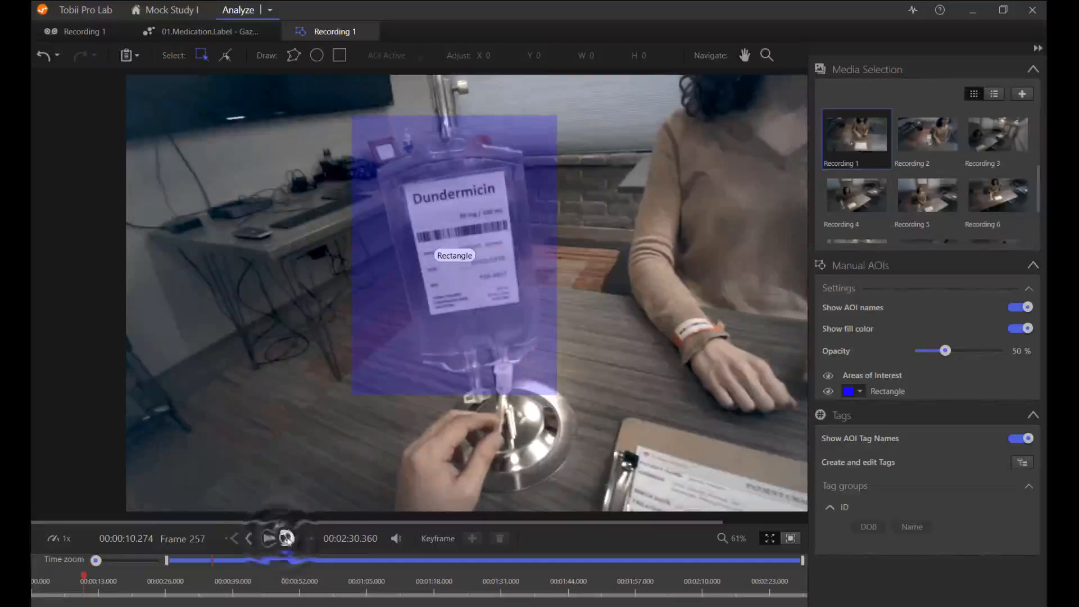
pyautogui.click(287, 539)
pyautogui.click(287, 539)
pyautogui.click(287, 539)
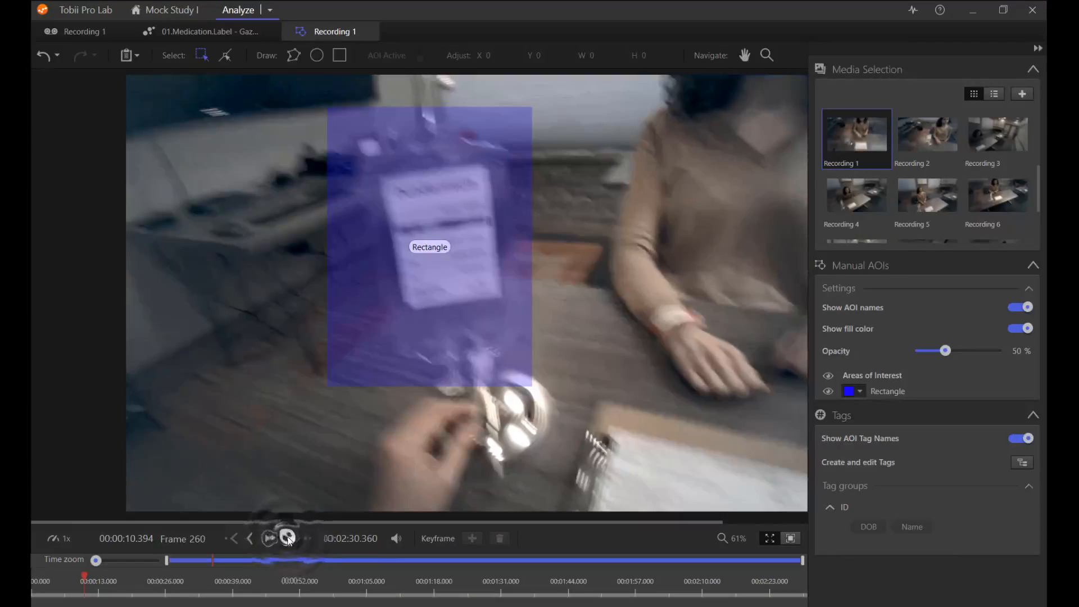
pyautogui.click(287, 539)
pyautogui.click(425, 272)
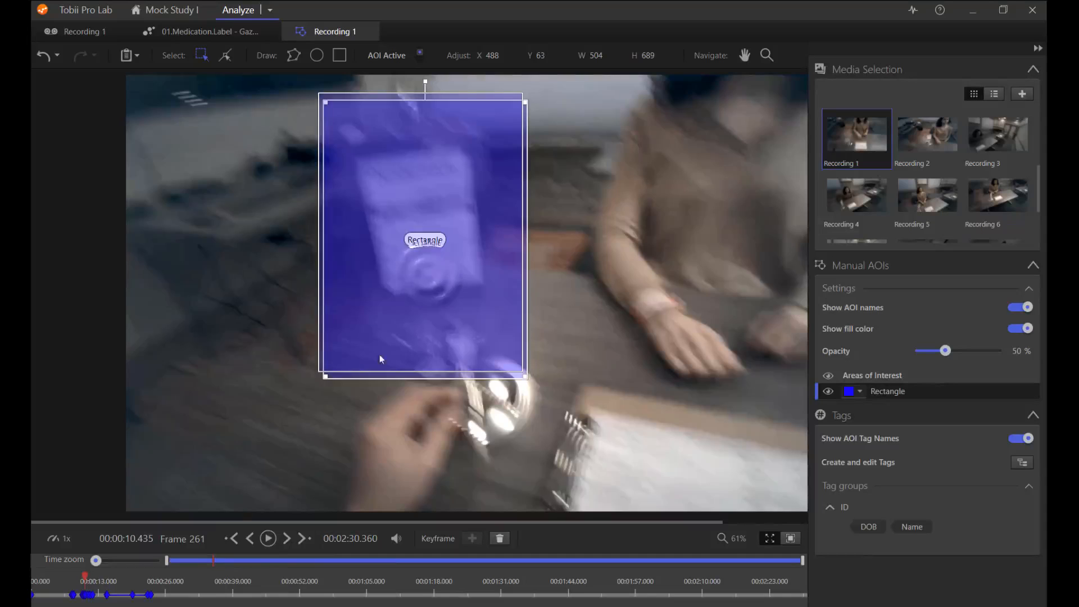
pyautogui.moveTo(425, 272); pyautogui.dragTo(420, 266)
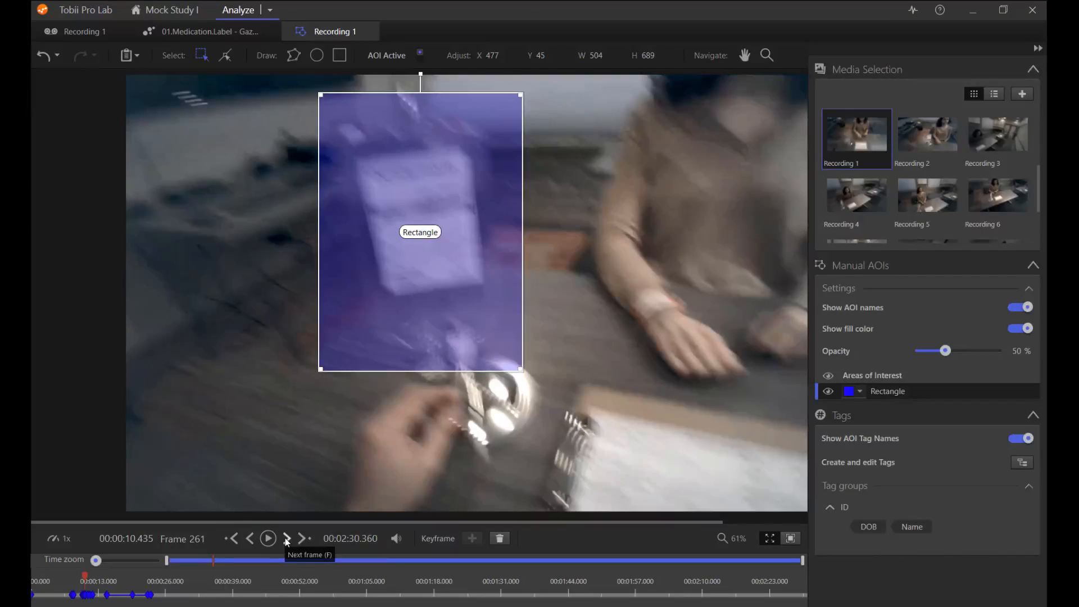
# At frame 263, move the Rectangle AOI over the IV bag to about X 372, Y -5 and activate it.
pyautogui.click(287, 538)
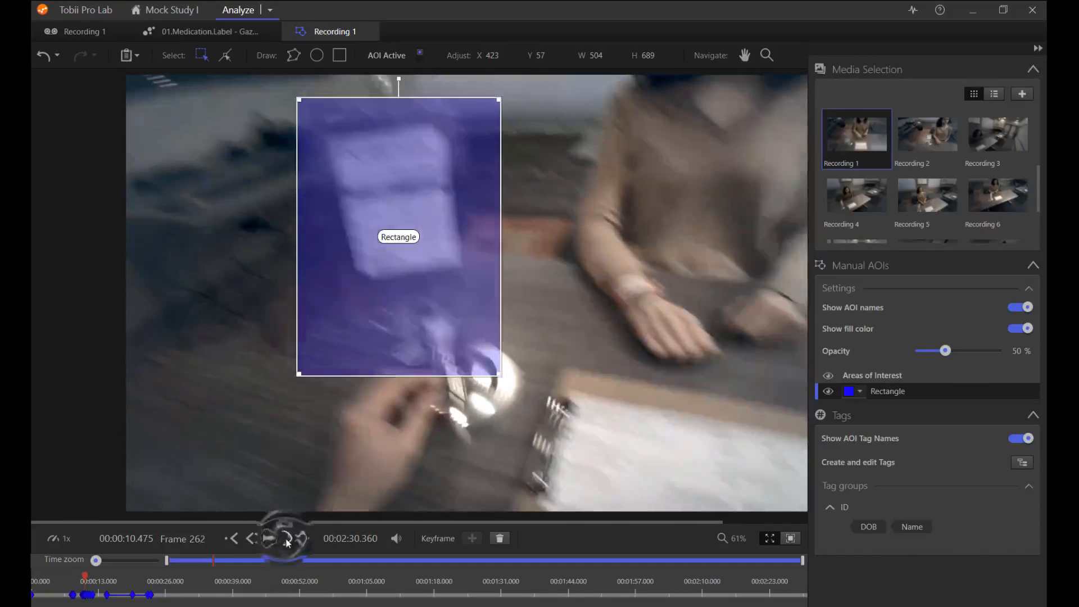
pyautogui.click(287, 539)
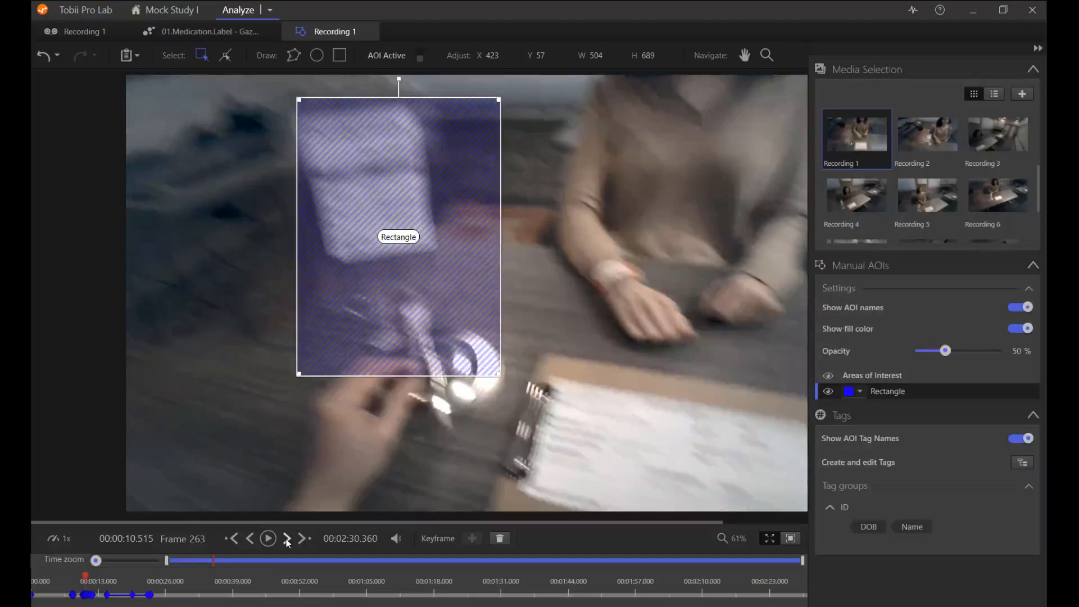
pyautogui.moveTo(380, 248); pyautogui.dragTo(360, 219)
pyautogui.rightClick(400, 221)
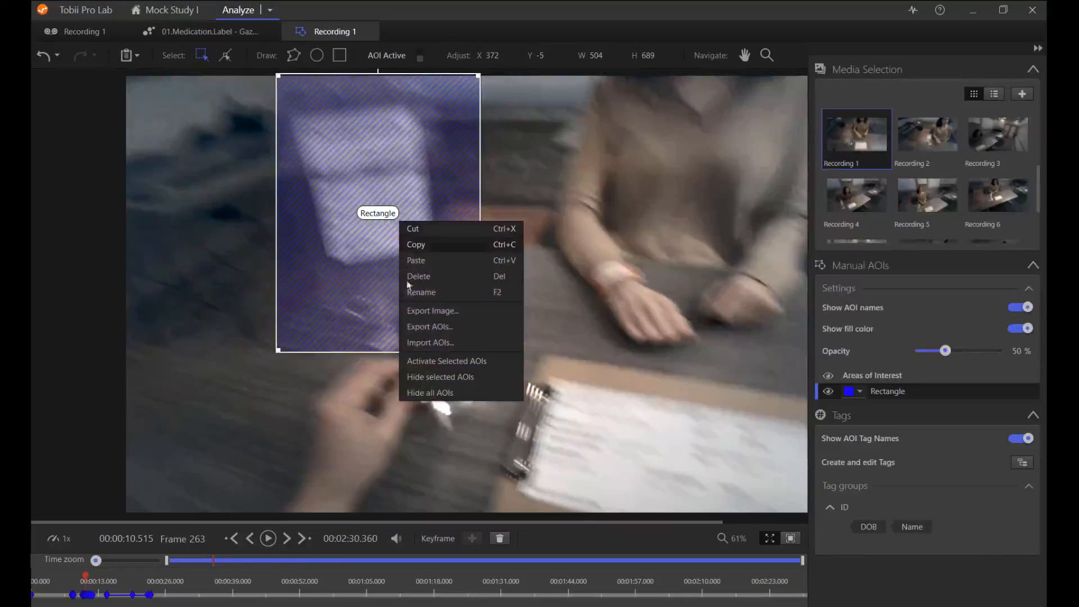
pyautogui.click(420, 362)
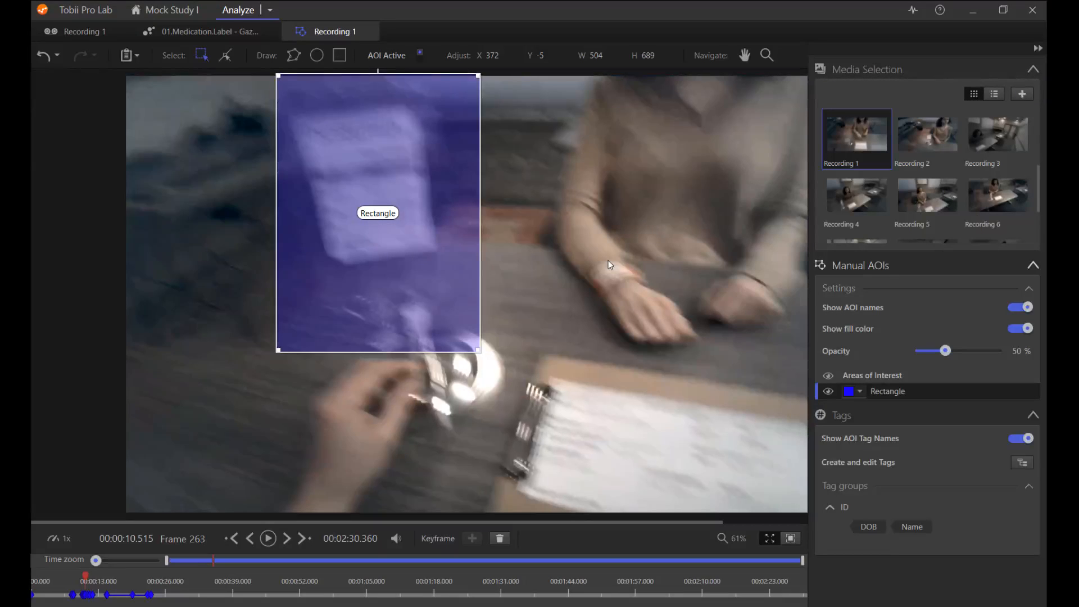
# Open Metrics Visualizations and view the pinned Total duration of fixations and Number of fixations charts.
pyautogui.click(270, 11)
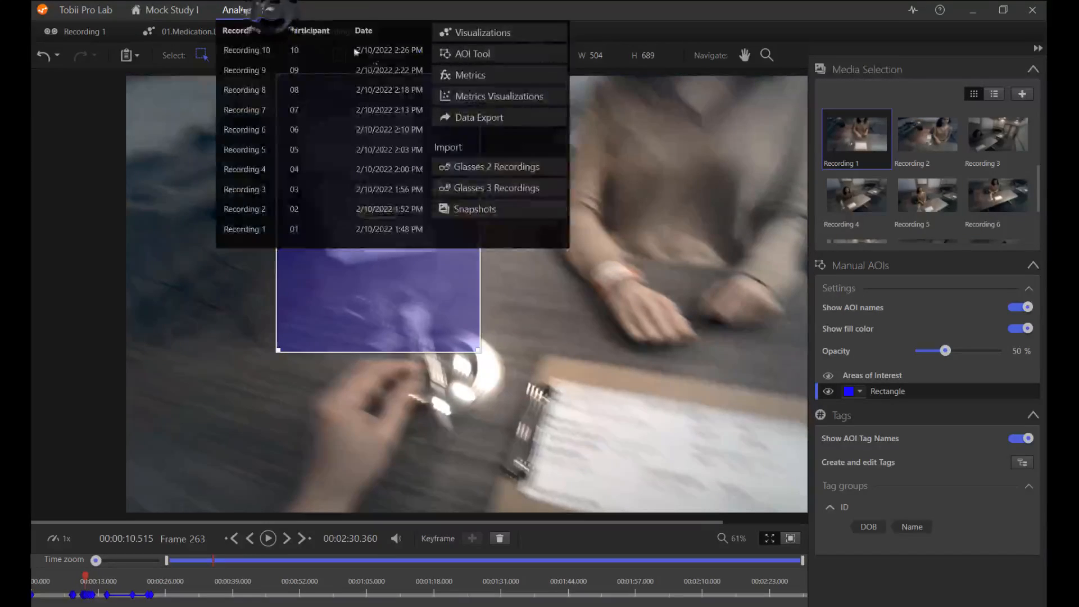
pyautogui.click(456, 94)
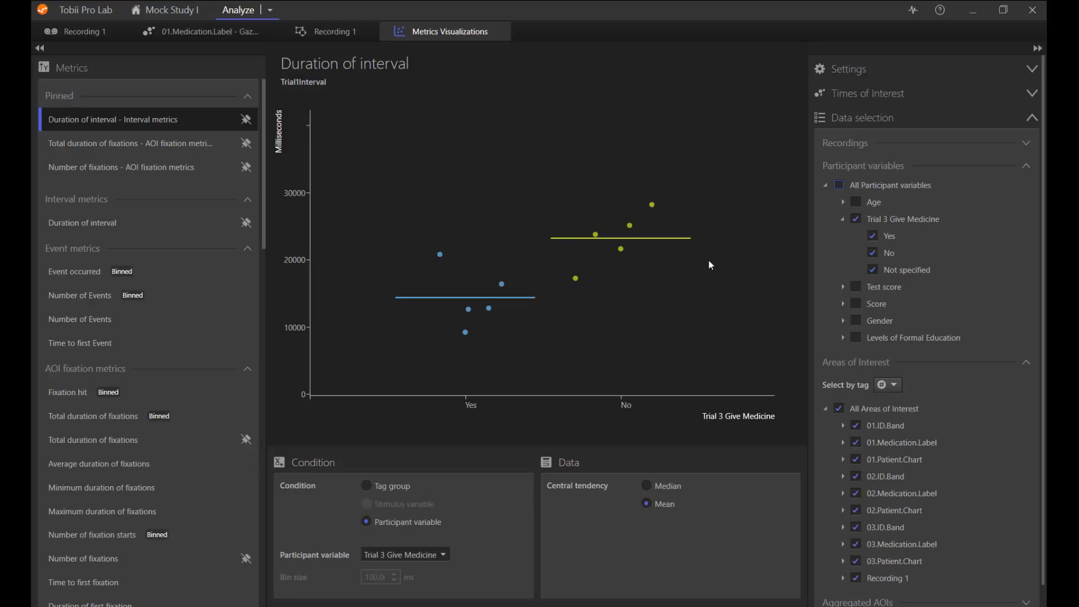
pyautogui.click(187, 145)
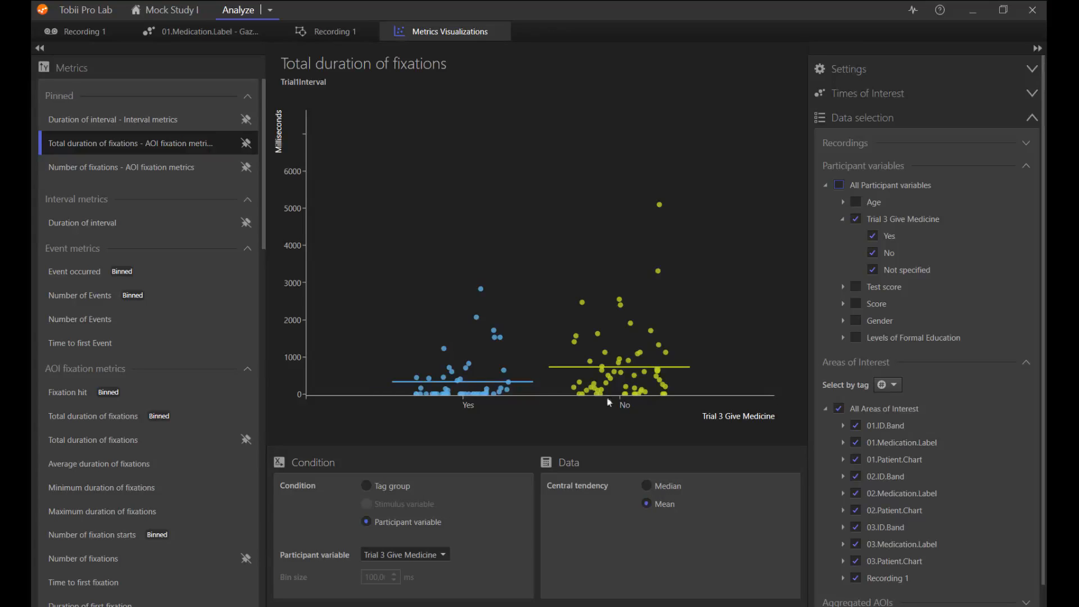
pyautogui.click(165, 169)
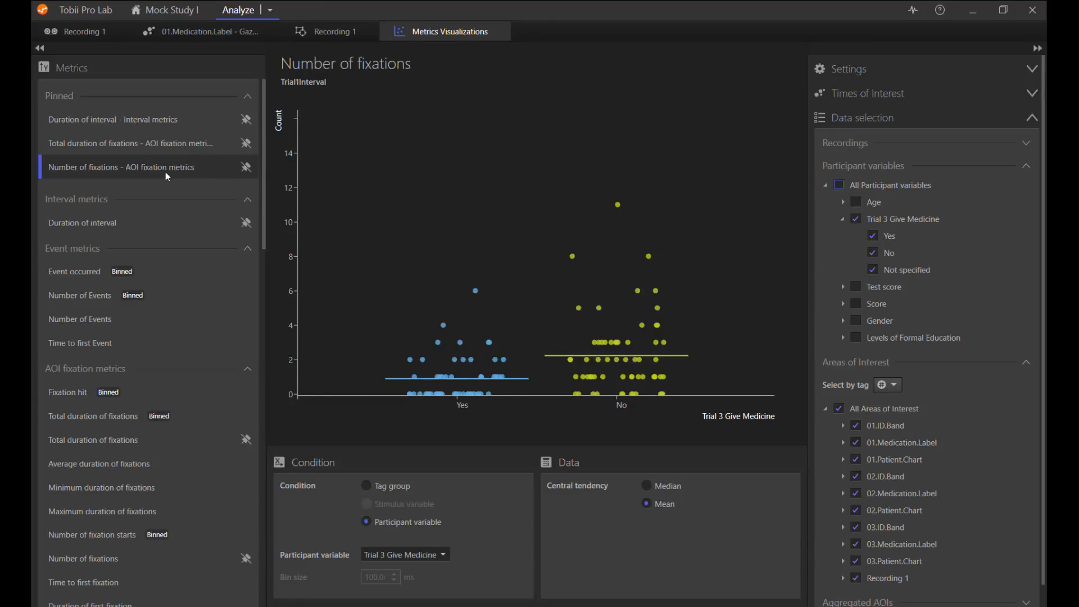
# Chart Total duration of fixations by the ID tag group and return the condition to the participant variable Trial 3 Give Medicine.
pyautogui.press('Up')
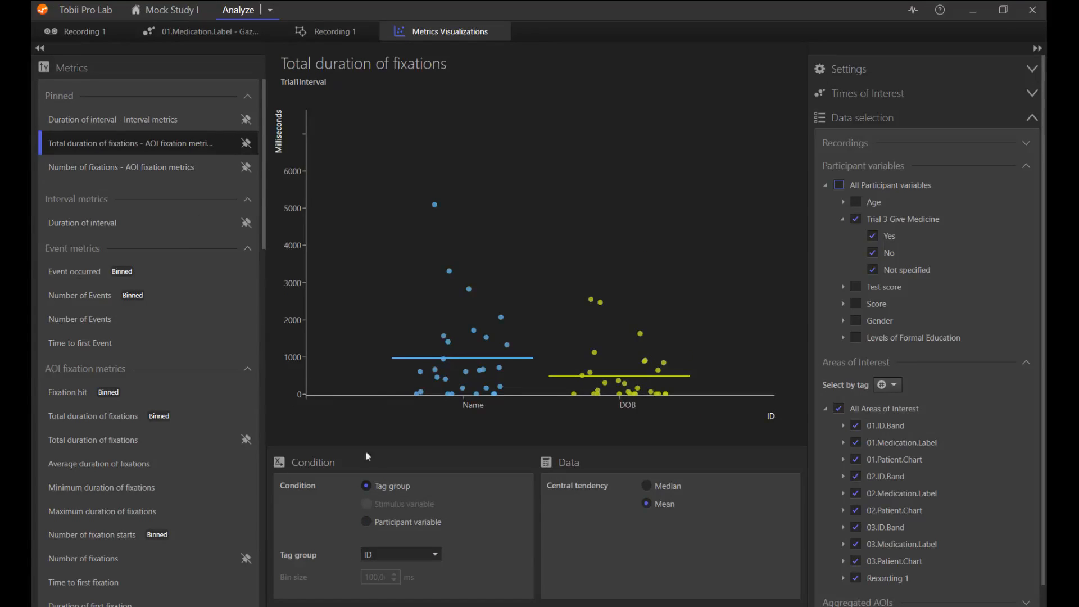
pyautogui.click(392, 488)
pyautogui.moveTo(491, 404)
pyautogui.click(413, 522)
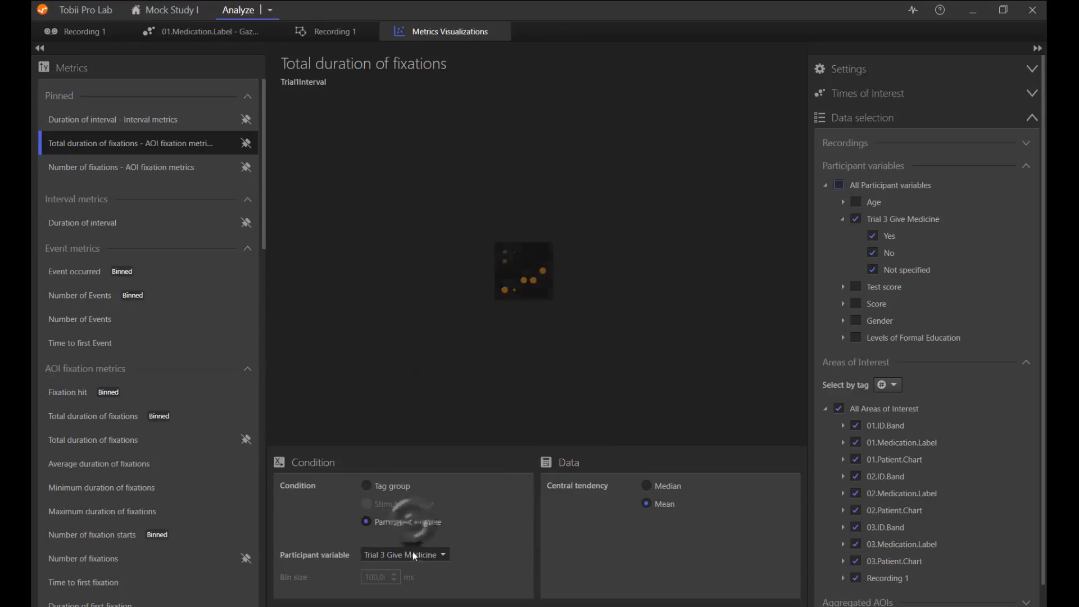
pyautogui.click(413, 554)
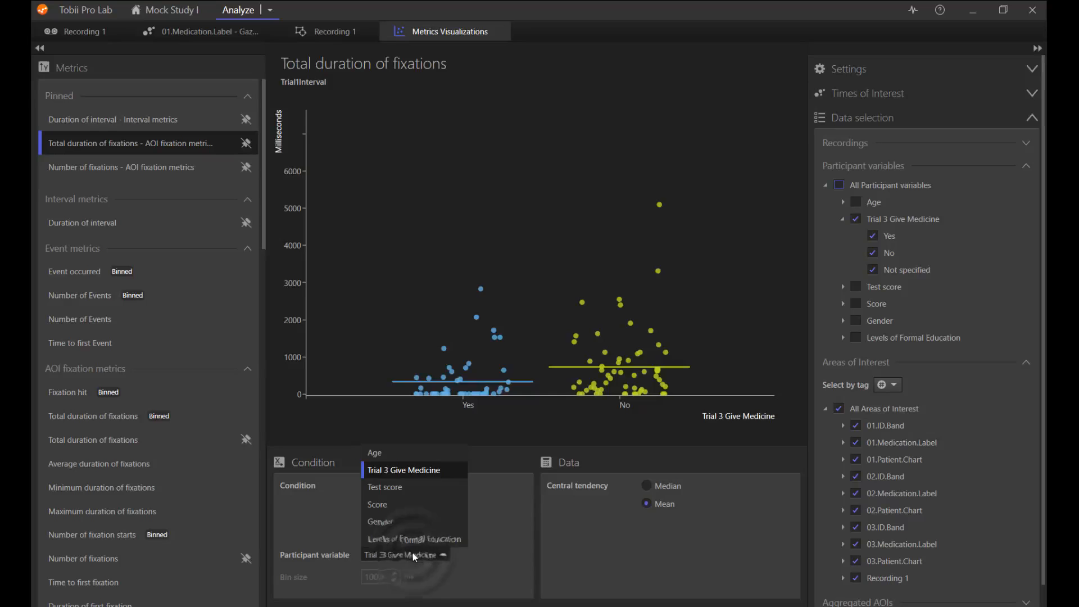
pyautogui.click(412, 539)
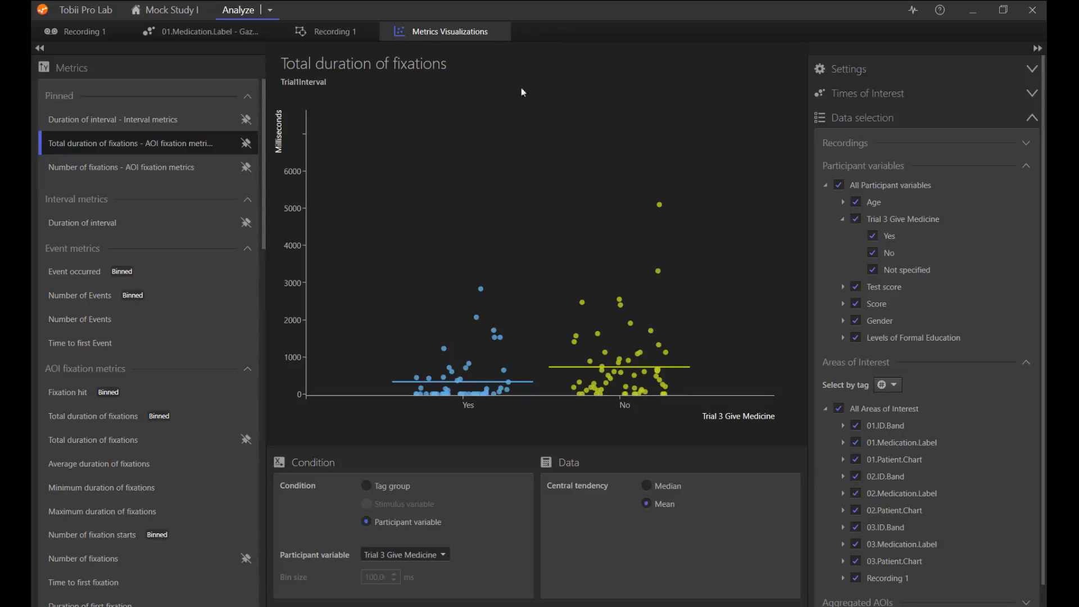
# Open the Metrics export tool and review the available export formats, keeping AOI-based TSV file selected.
pyautogui.click(271, 11)
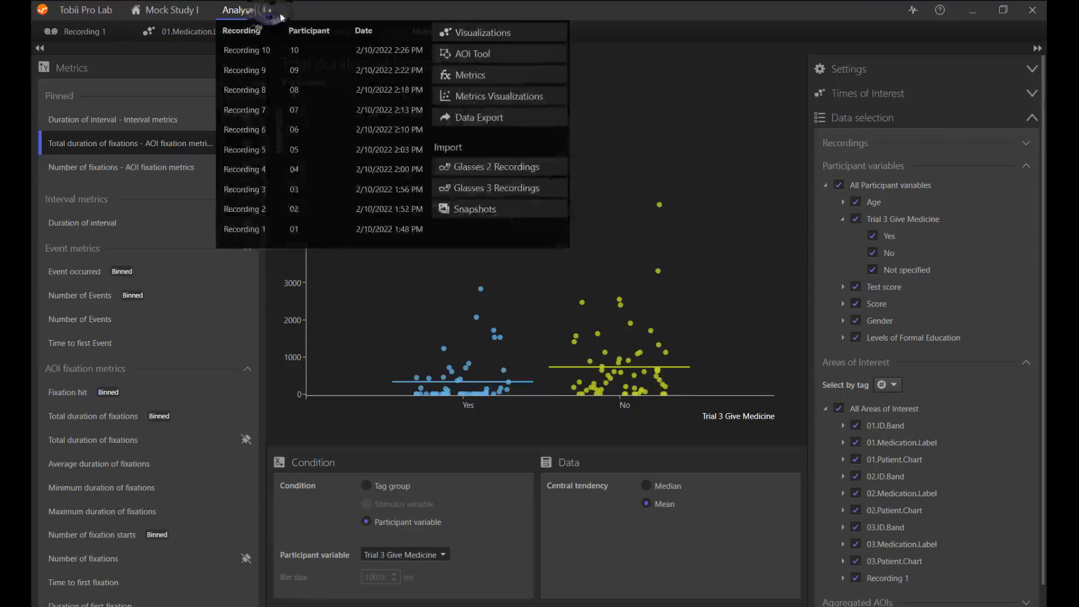
pyautogui.click(455, 75)
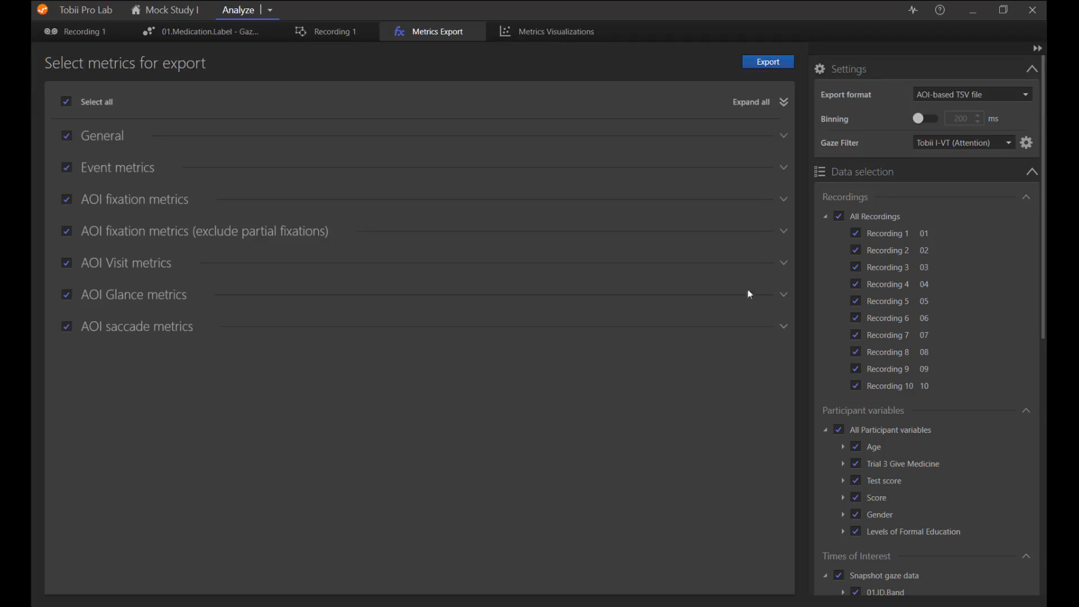
pyautogui.click(1007, 98)
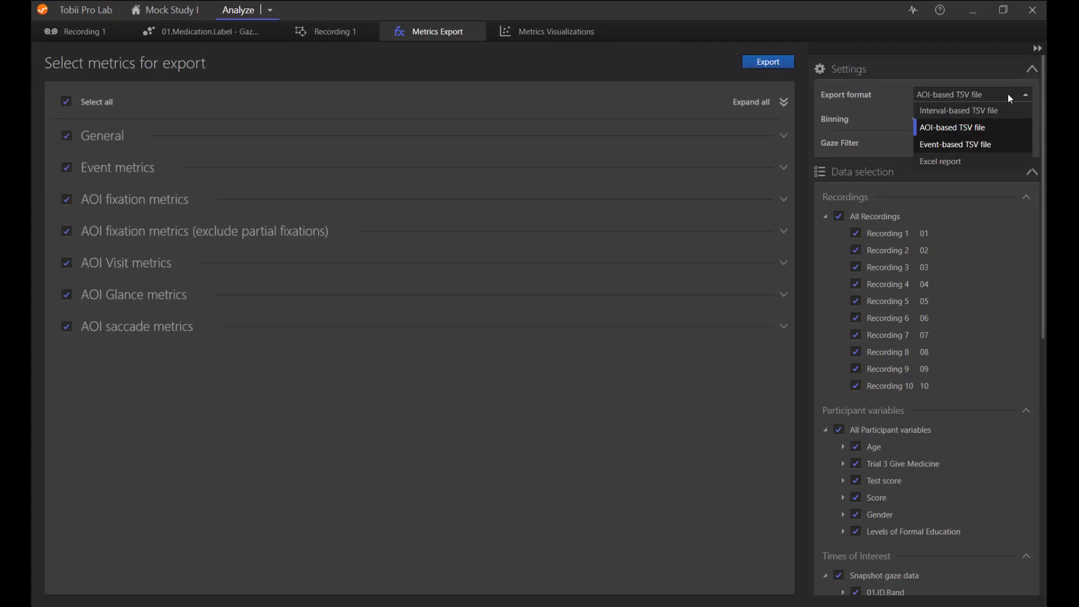
pyautogui.press('Down')
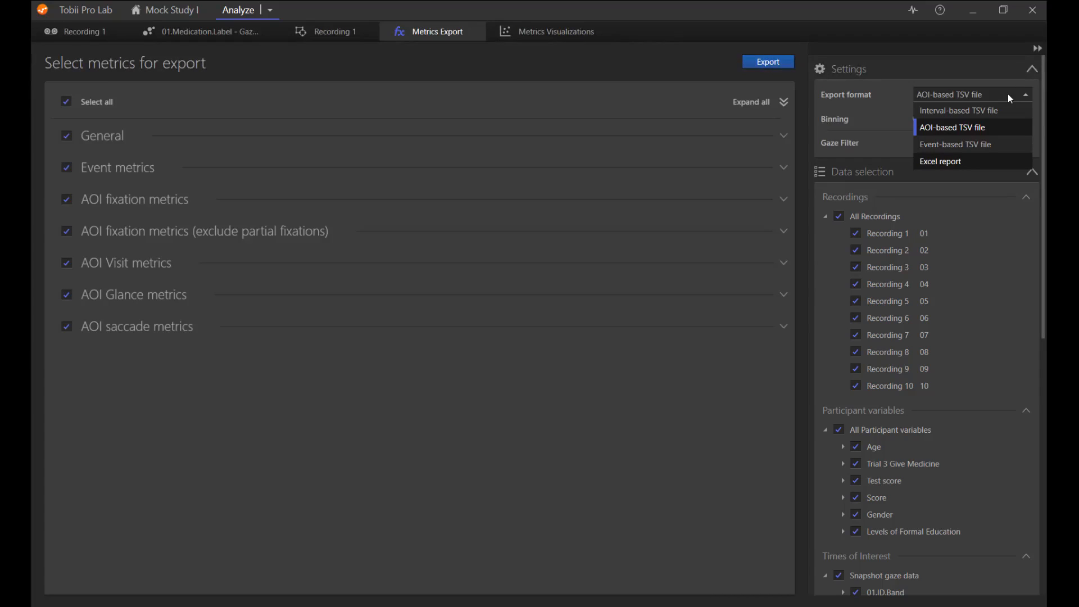
pyautogui.click(888, 142)
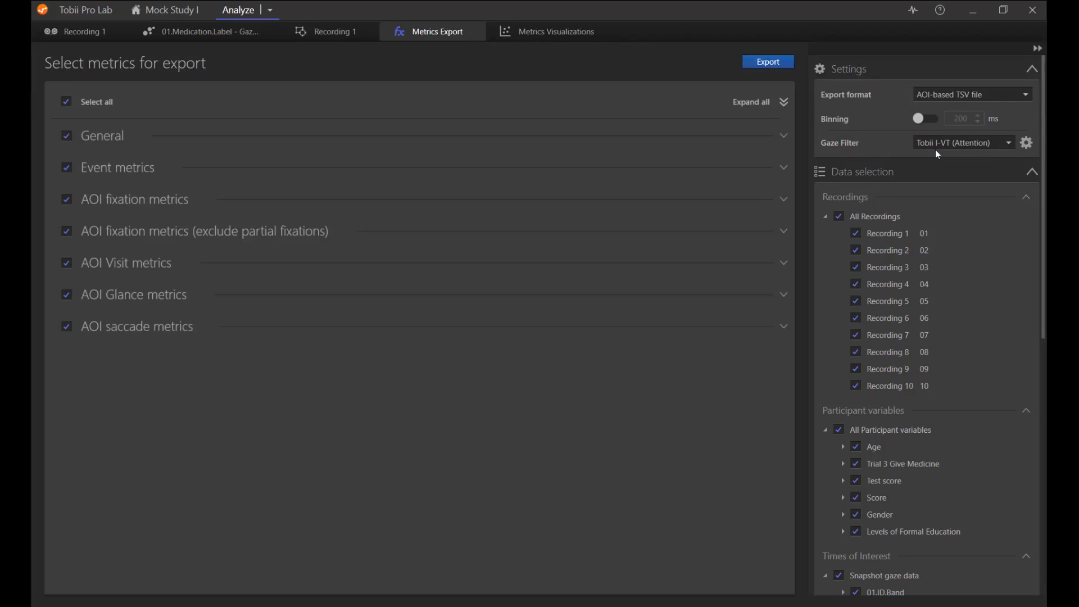
# Review the gaze filter choices and the Tobii I-VT (Attention) settings, and create a new custom I-VT filter for the metrics export.
pyautogui.click(967, 143)
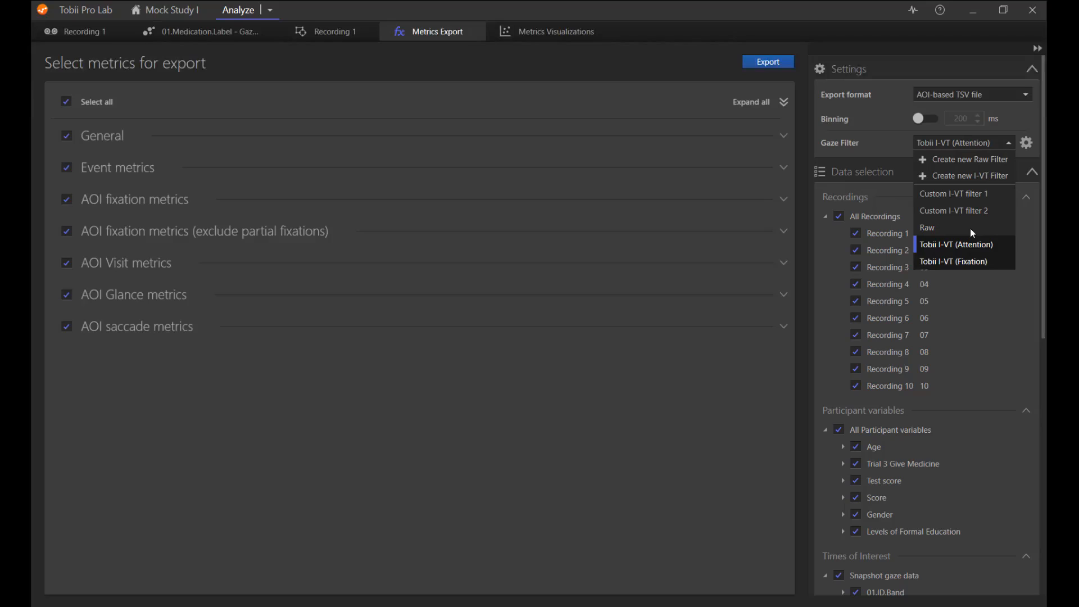
pyautogui.click(1029, 144)
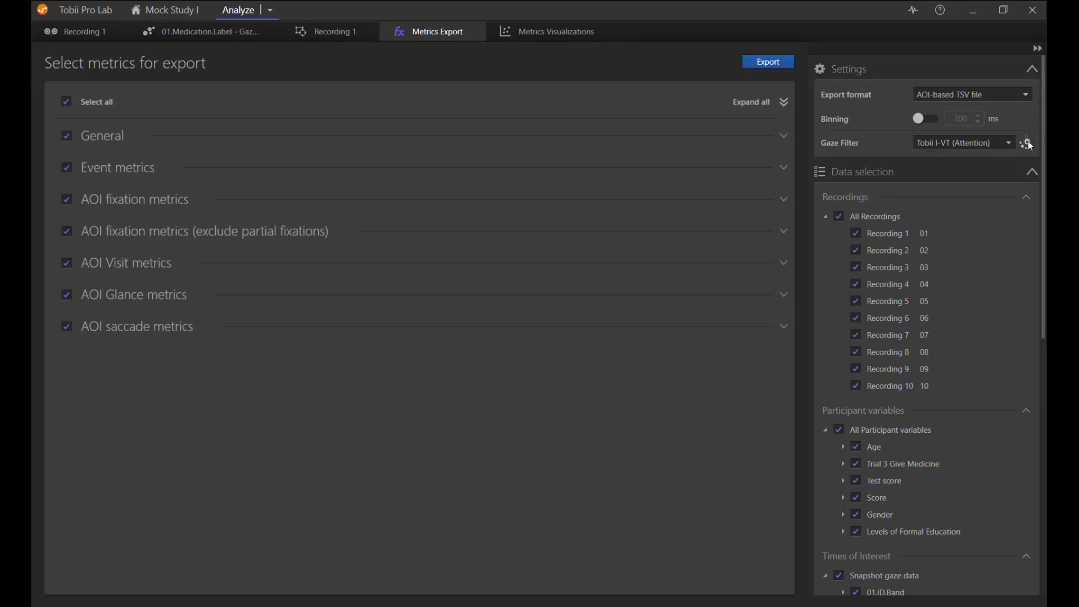
pyautogui.click(1029, 145)
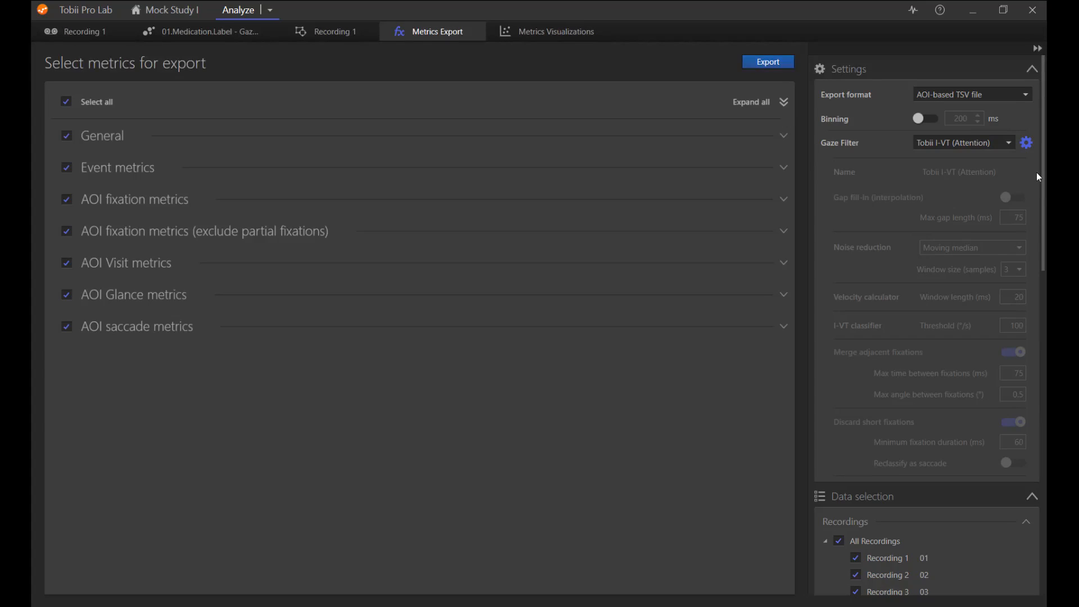
pyautogui.click(1009, 142)
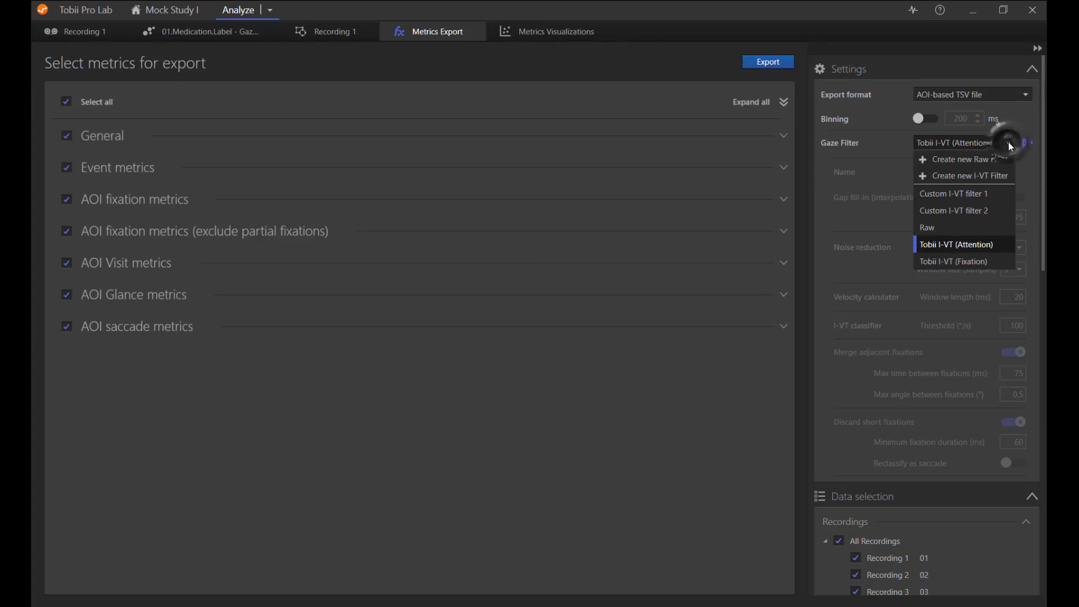
pyautogui.click(984, 176)
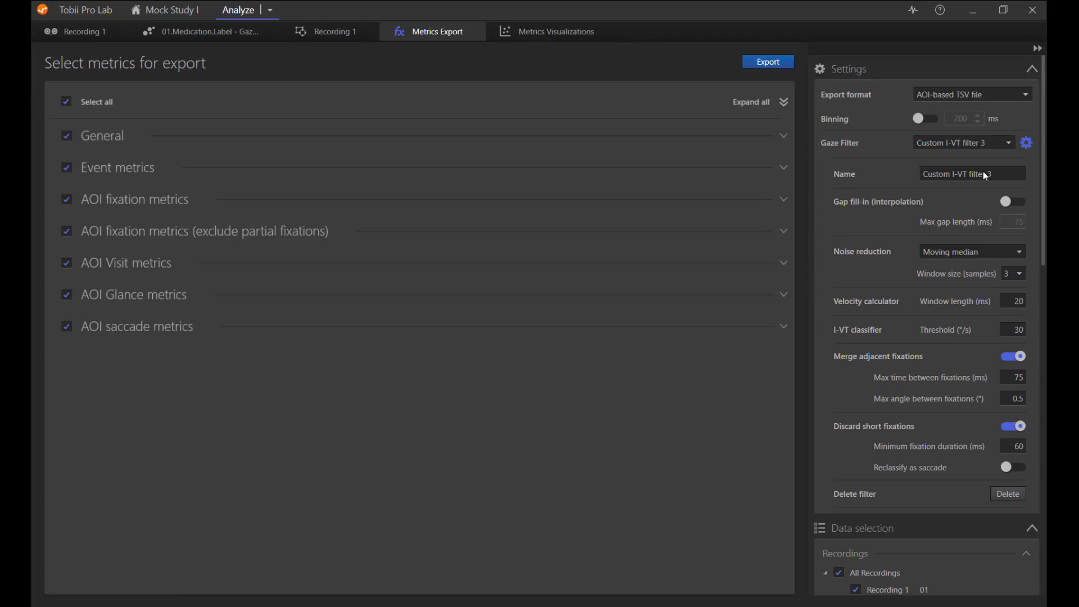
pyautogui.click(1029, 144)
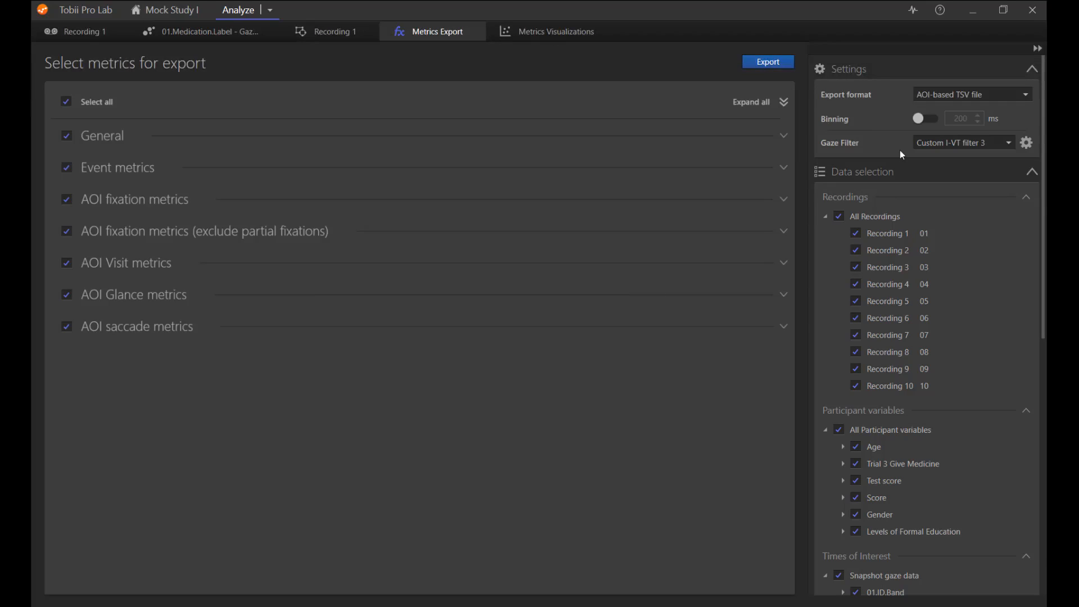
# Open the Data Export tool and review the data types offered under Eye tracking data.
pyautogui.click(271, 10)
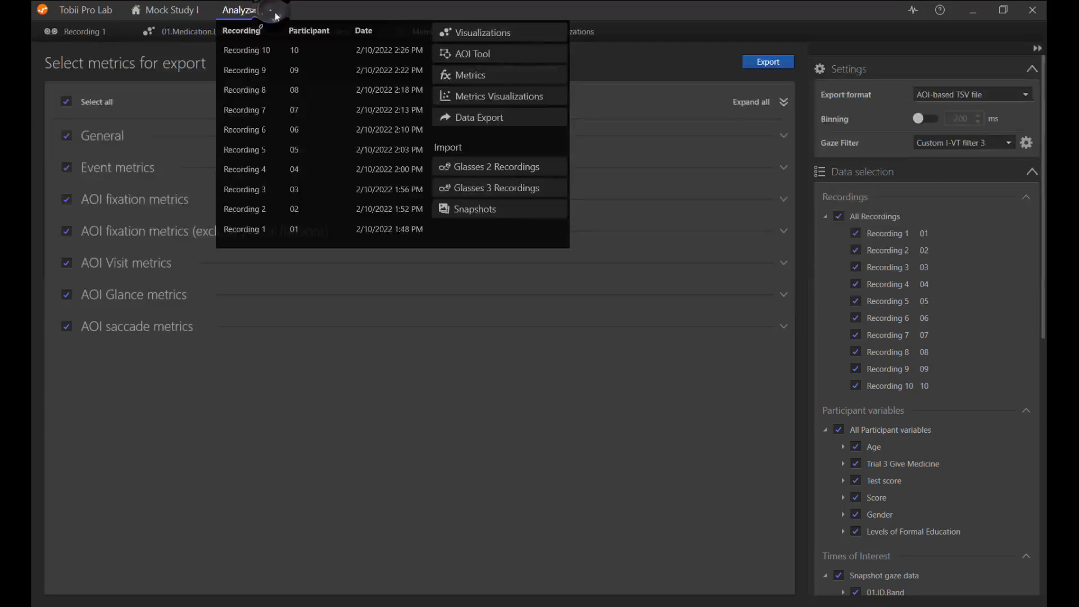
pyautogui.click(474, 118)
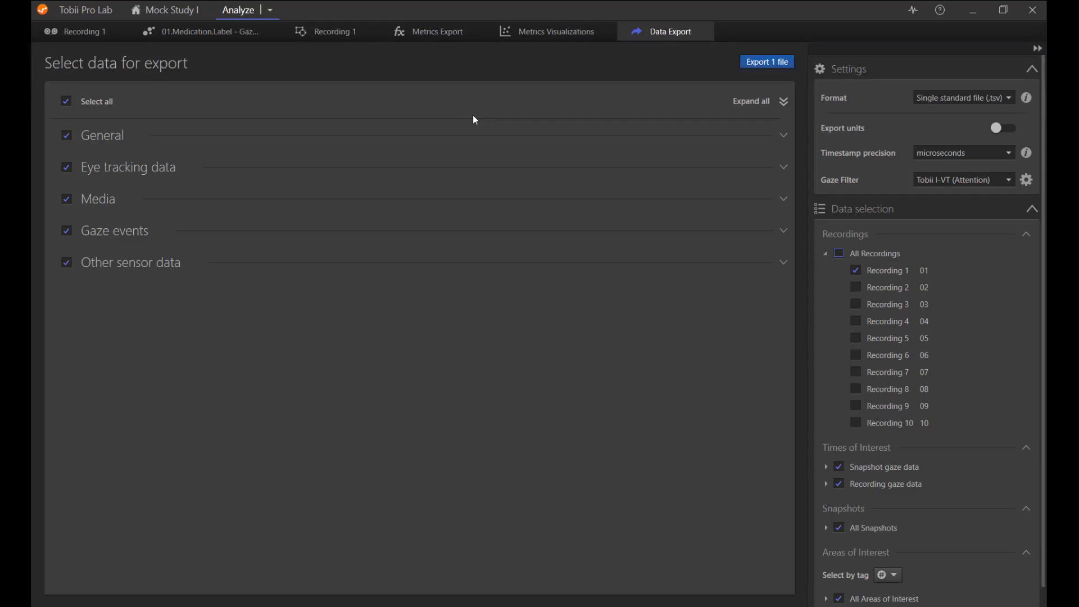
pyautogui.click(785, 167)
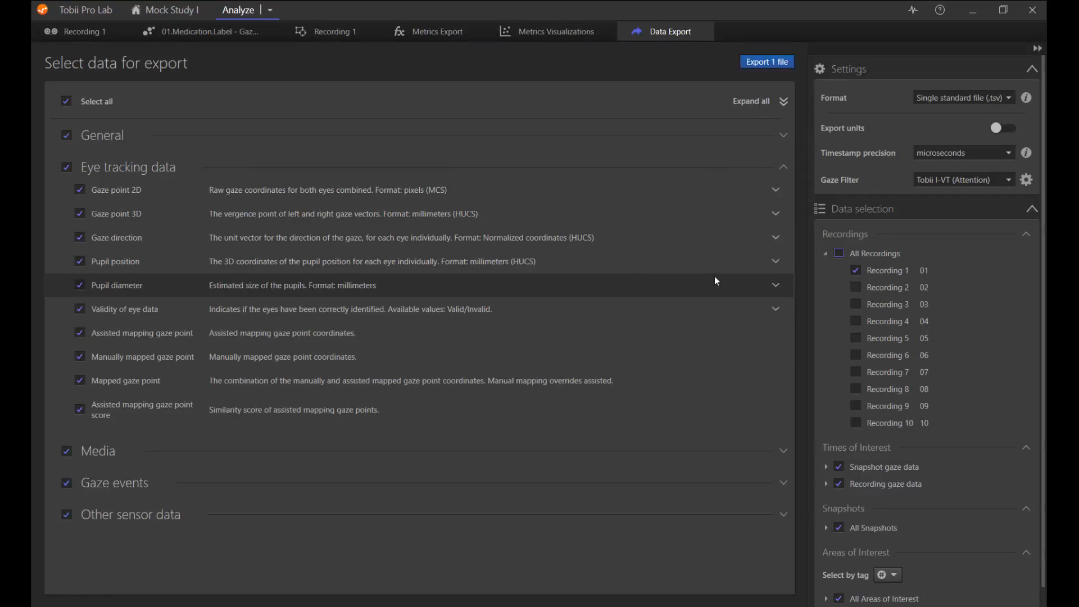
pyautogui.click(784, 167)
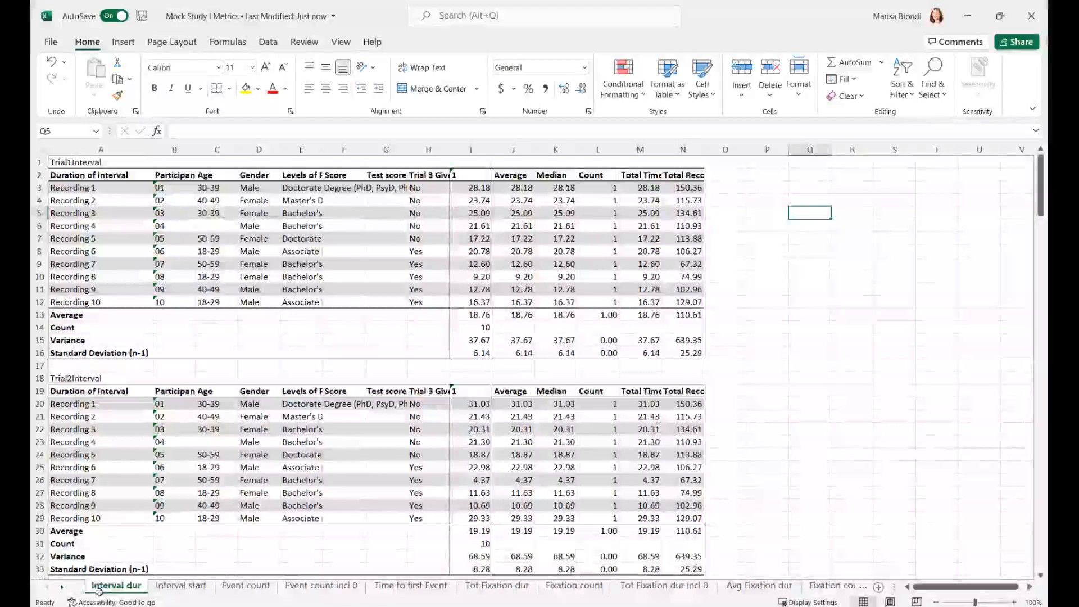
# In the Excel metrics report, examine the Trial1Interval averages on the Interval dur sheet and open the Tot Fixation dur sheet.
pyautogui.click(89, 162)
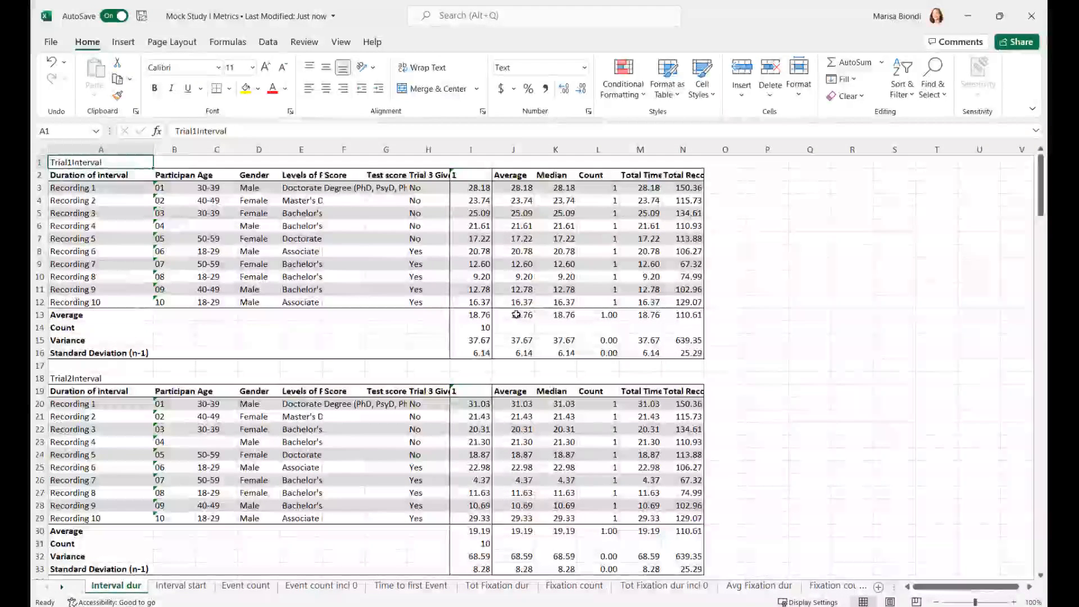
pyautogui.moveTo(516, 185); pyautogui.dragTo(524, 303)
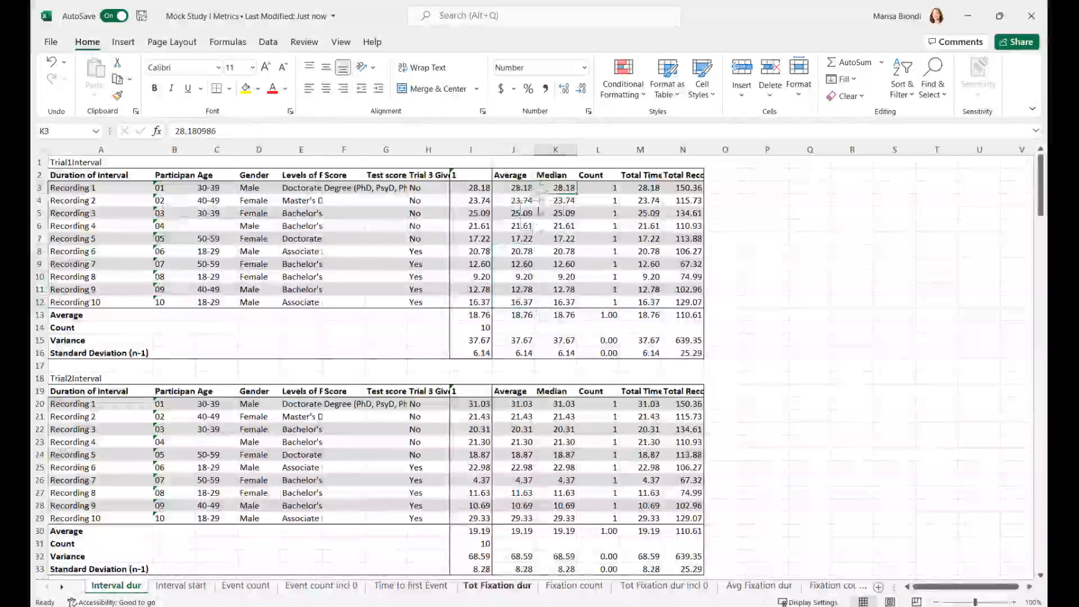
pyautogui.click(504, 587)
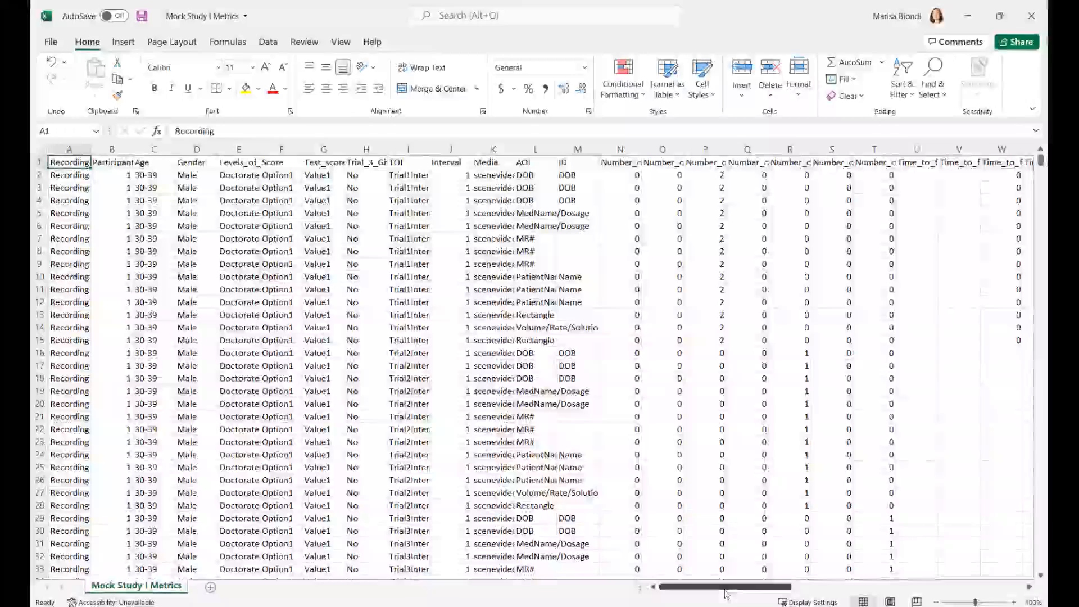
# In the TSV metrics export, fit the Recording column to its contents and inspect the Number_of_Events.Trial1Decision header and the columns beyond it.
pyautogui.doubleClick(93, 148)
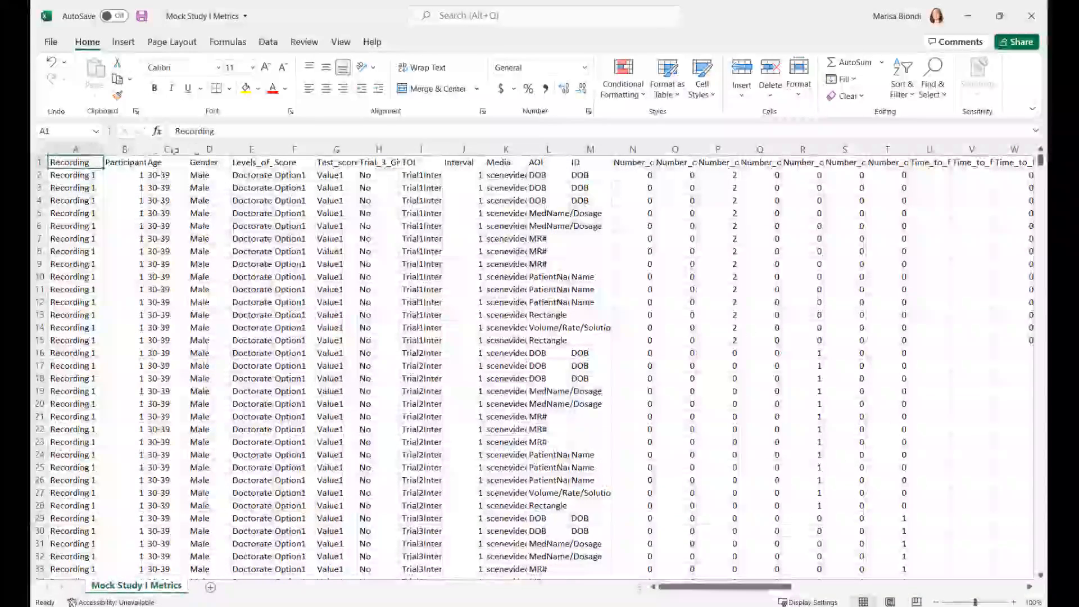
pyautogui.click(672, 163)
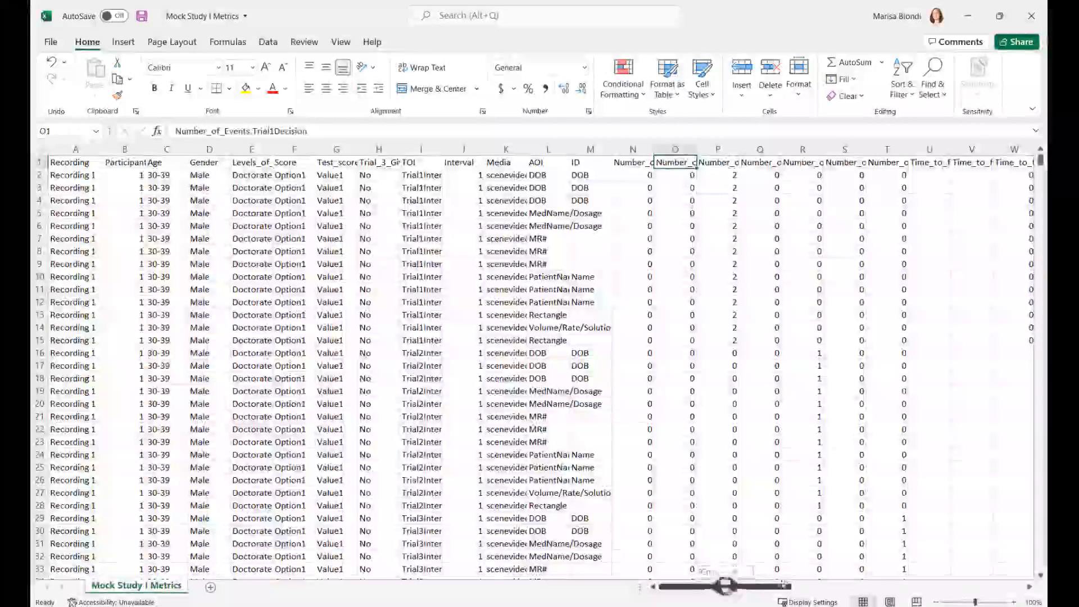
pyautogui.moveTo(781, 587); pyautogui.dragTo(954, 588)
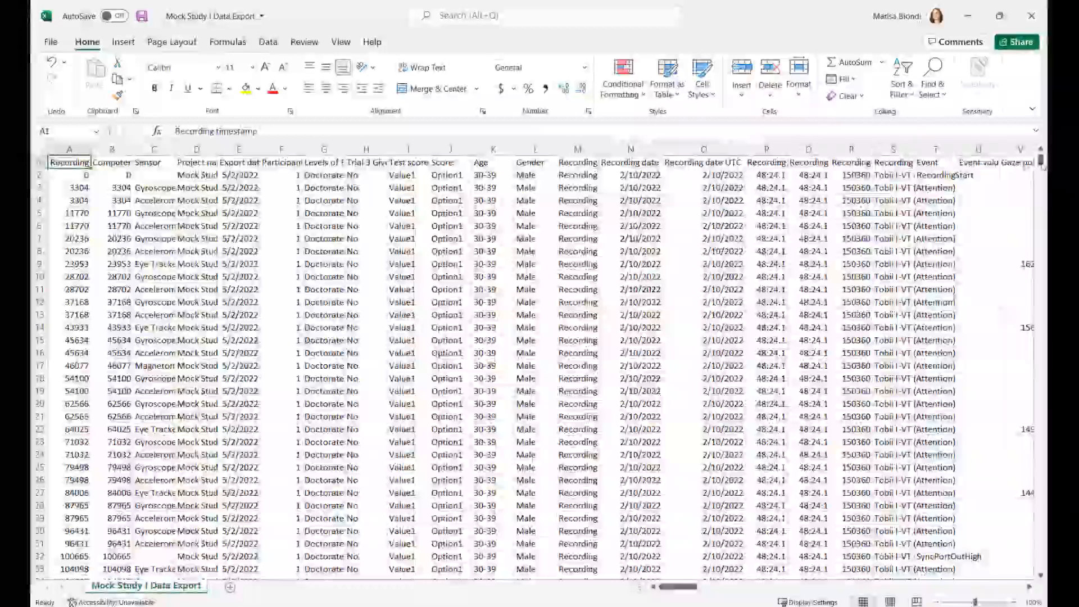
# In the Mock Study I Data Export sheet, fit the Sensor column to its contents and select the Eye Tracker entry in C3273.
pyautogui.moveTo(1040, 162); pyautogui.dragTo(1041, 189)
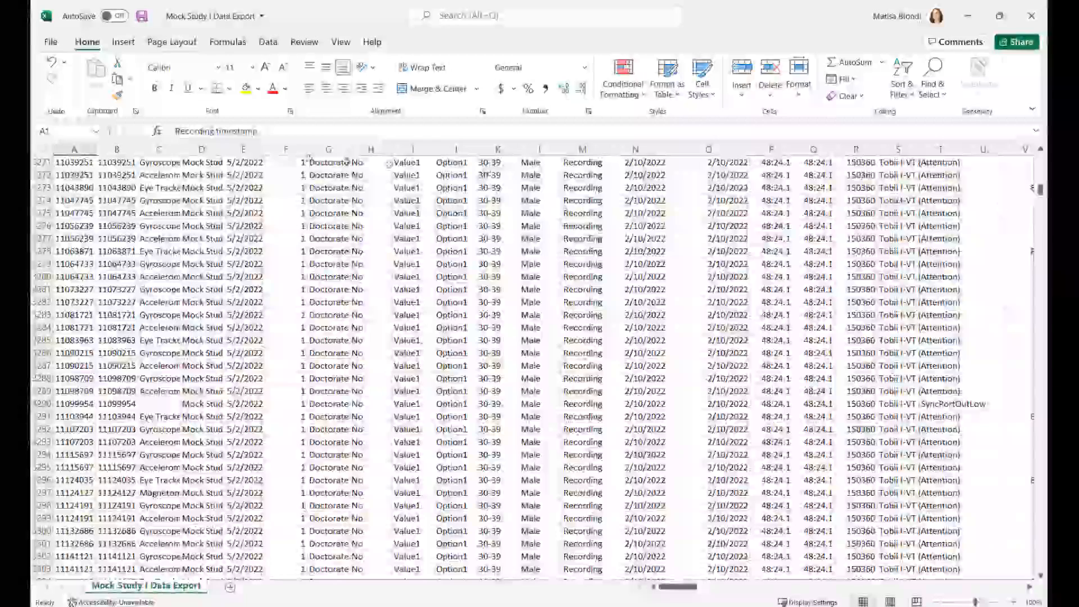
pyautogui.click(166, 149)
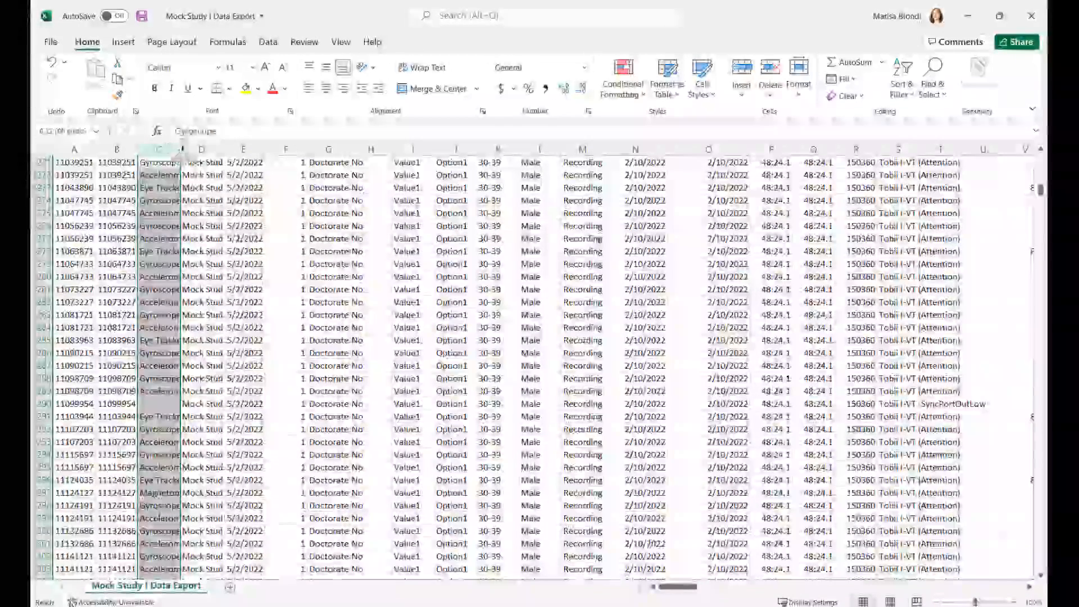
pyautogui.doubleClick(180, 149)
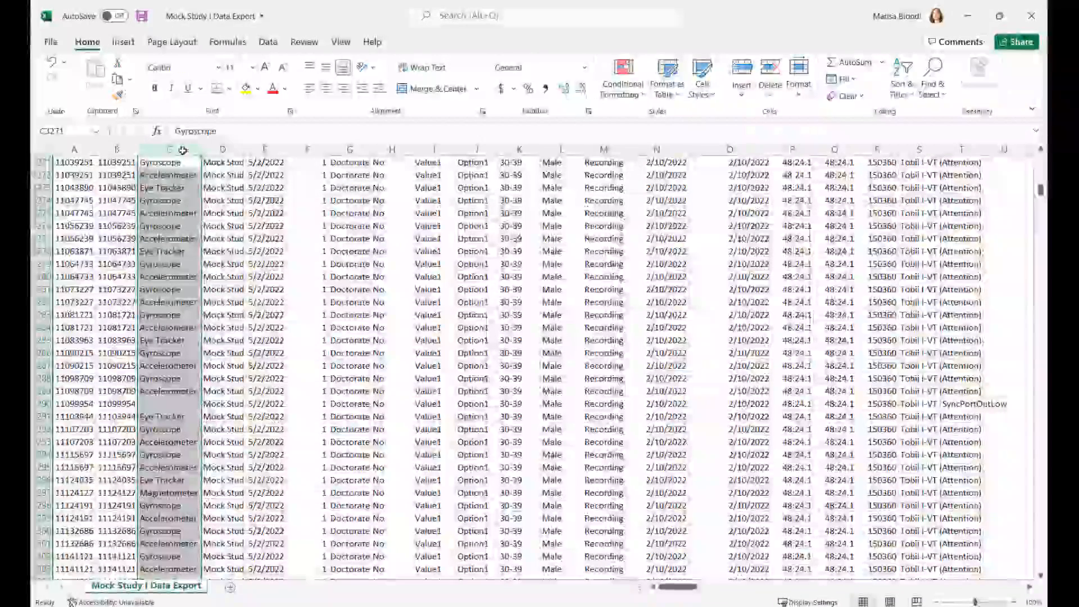
pyautogui.click(183, 188)
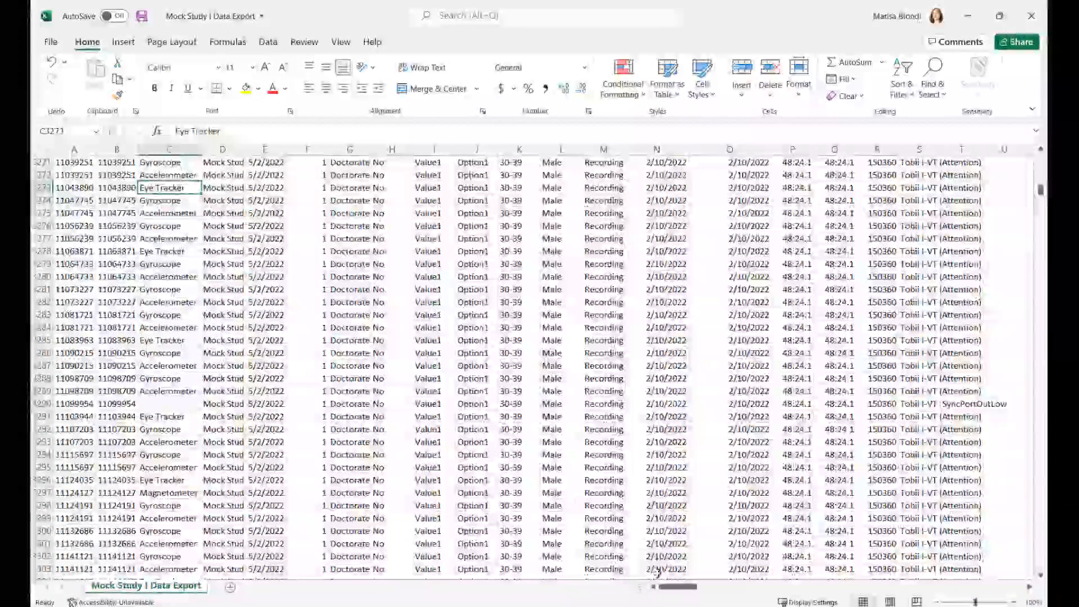
# Examine the mapped gaze point columns, and select the pupil diameter columns AM and AN to review their values further down the sheet.
pyautogui.moveTo(674, 589); pyautogui.dragTo(793, 589)
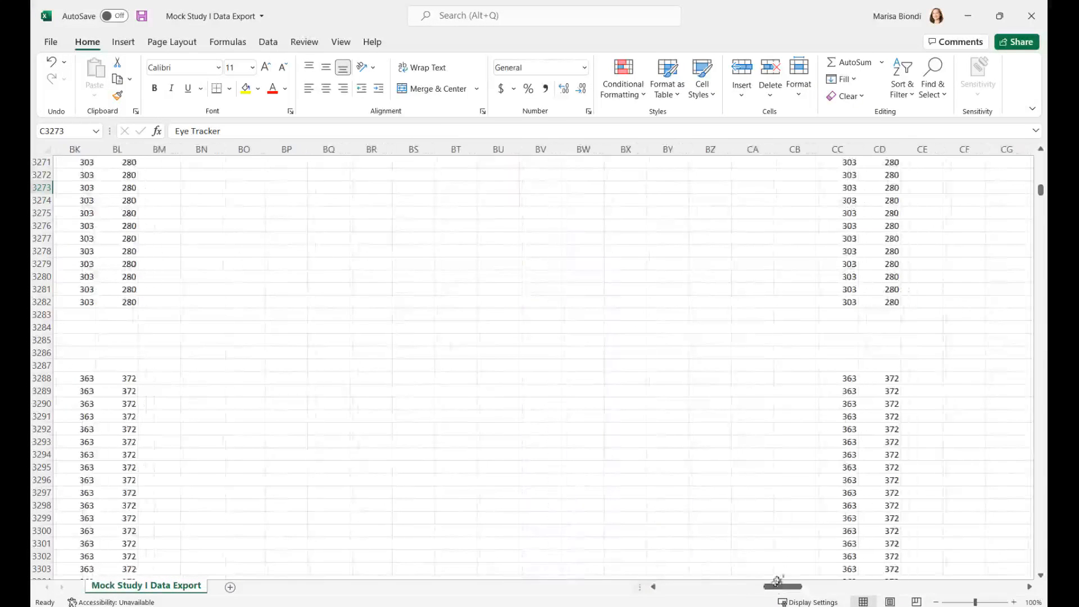
pyautogui.moveTo(1041, 189); pyautogui.dragTo(1041, 160)
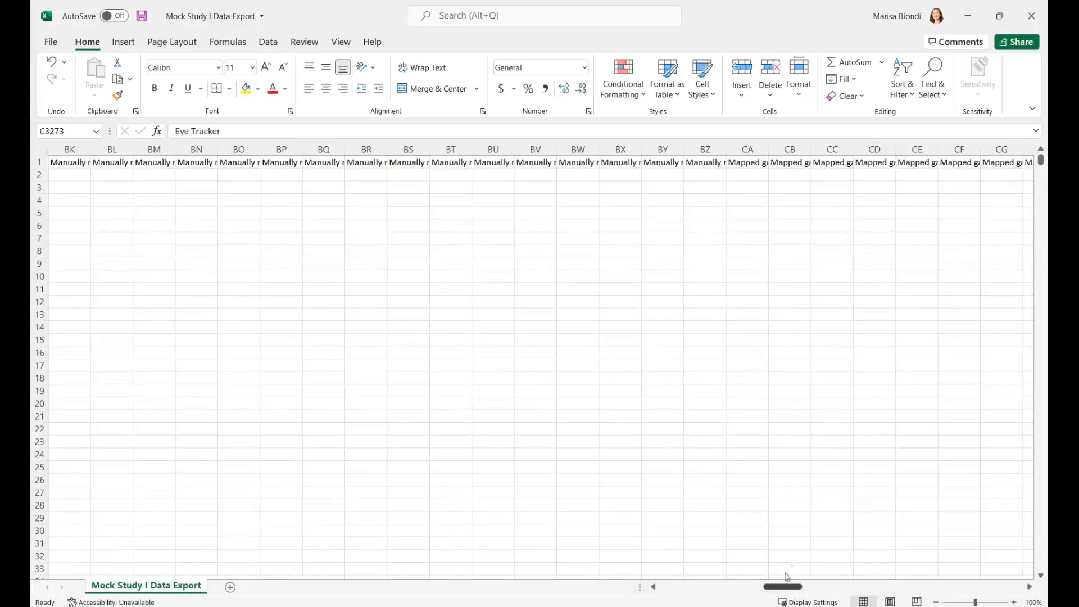
pyautogui.moveTo(779, 587); pyautogui.dragTo(720, 590)
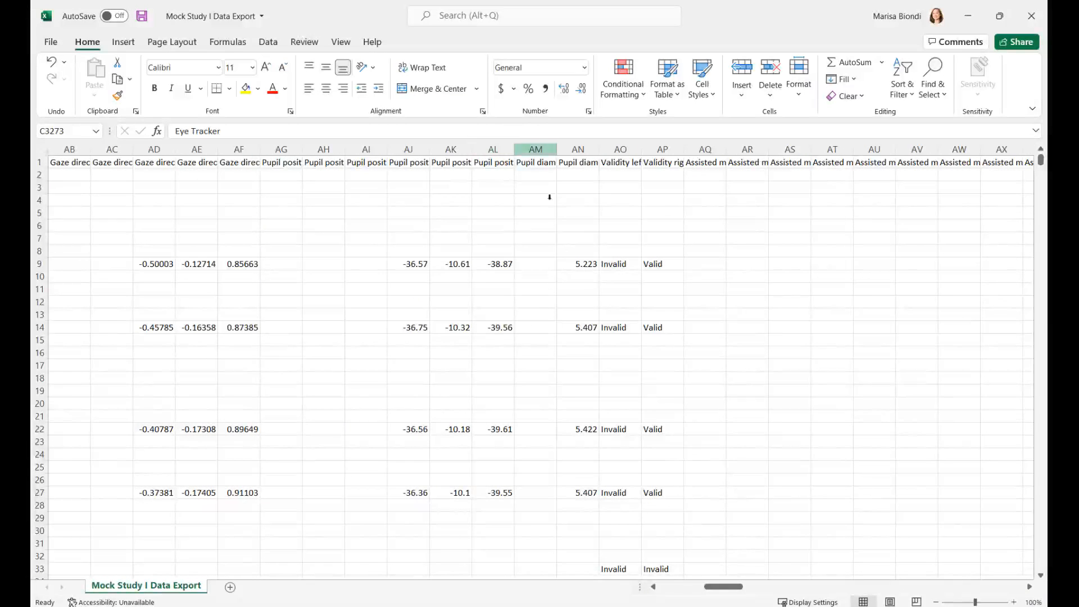
pyautogui.moveTo(531, 151); pyautogui.dragTo(578, 151)
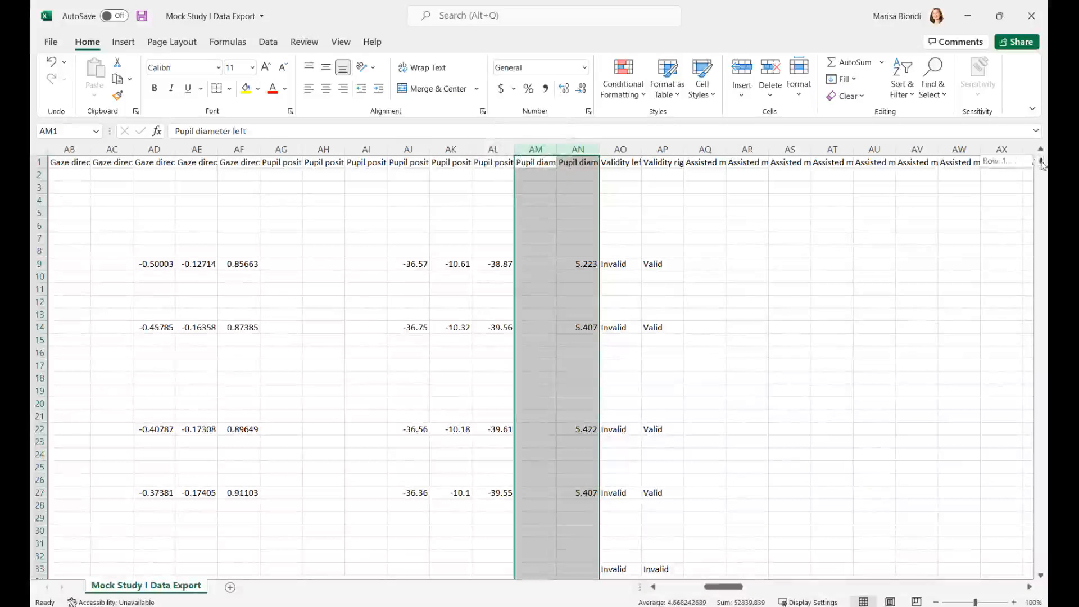
pyautogui.moveTo(1041, 160); pyautogui.dragTo(1044, 249)
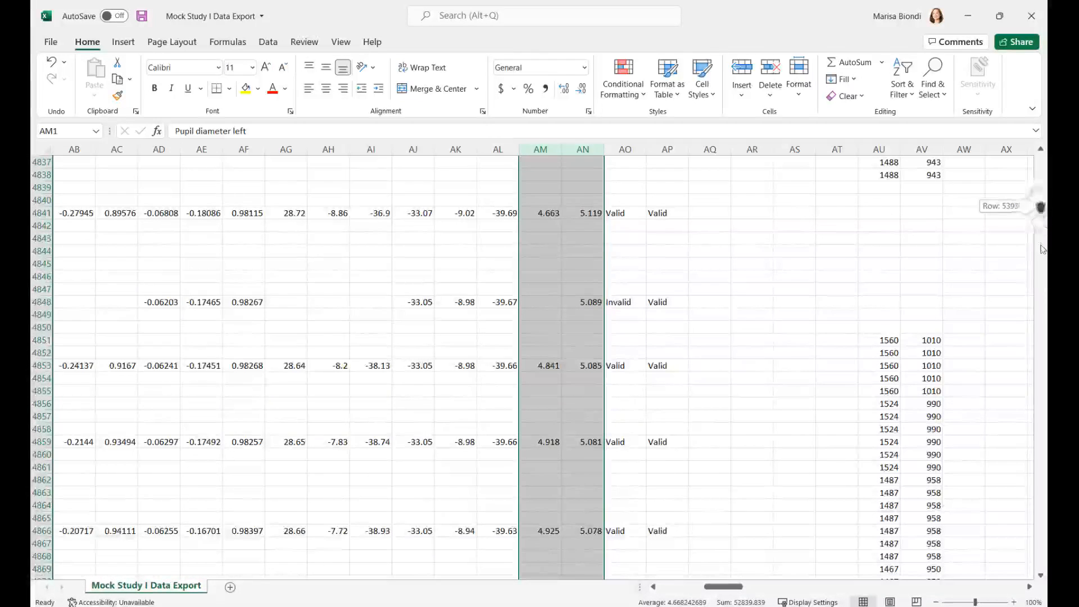